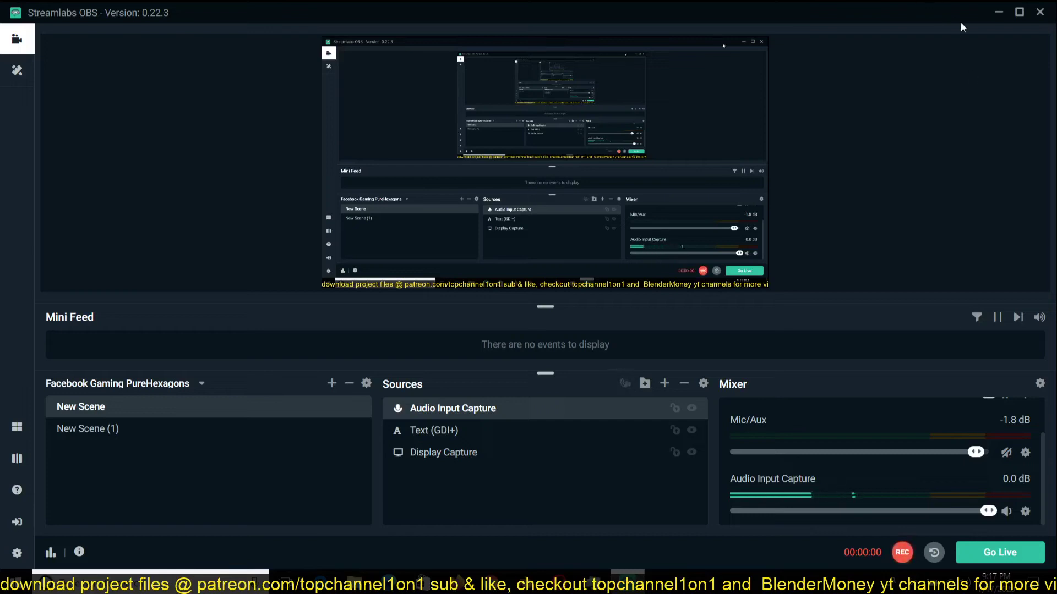
Step: Switch to Blender and display the solid-shaded viewport objects in random colors
{"action": "left_click", "coordinate": [999, 11]}
{"action": "scroll", "coordinate": [558, 290], "scroll_direction": "up", "scroll_amount": 5}
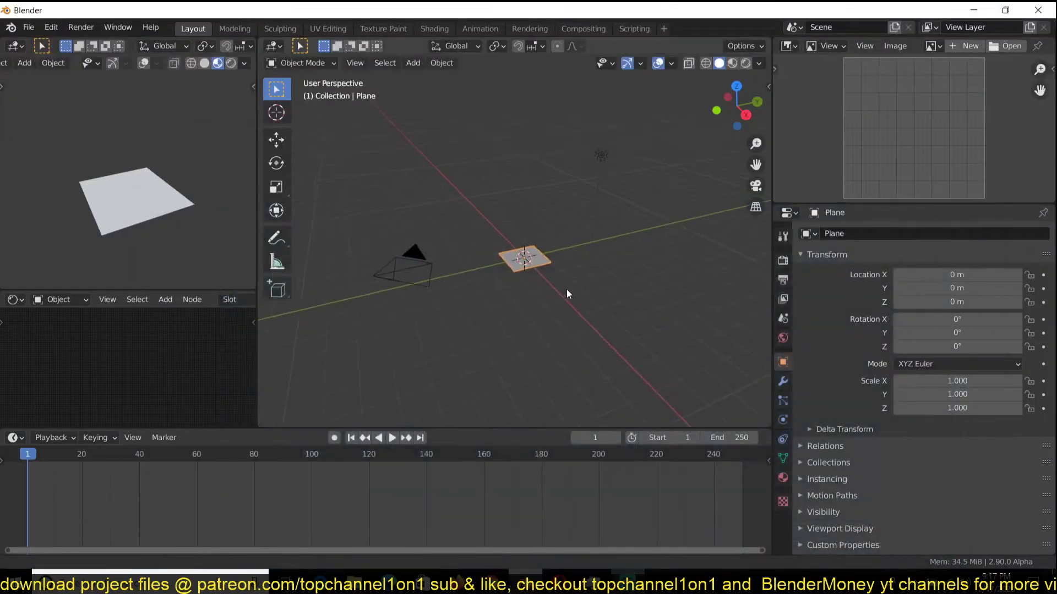
{"action": "middle_click_drag", "start_coordinate": [583, 270], "coordinate": [597, 309]}
{"action": "scroll", "coordinate": [557, 296], "scroll_direction": "down", "scroll_amount": 2}
{"action": "scroll", "coordinate": [597, 309], "scroll_direction": "up", "scroll_amount": 2}
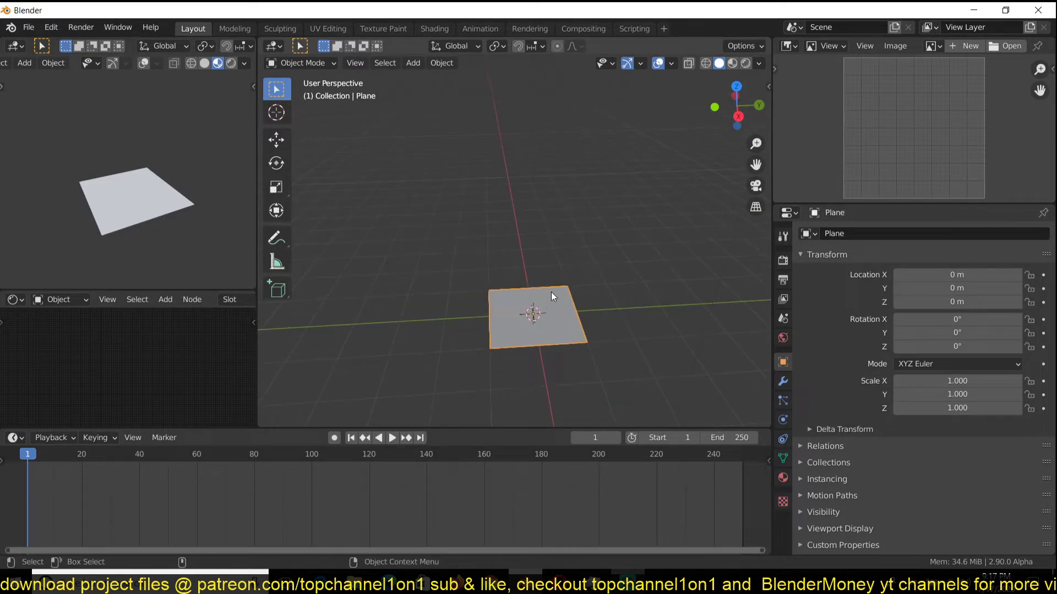
{"action": "left_click", "coordinate": [759, 63]}
{"action": "left_click", "coordinate": [757, 247]}
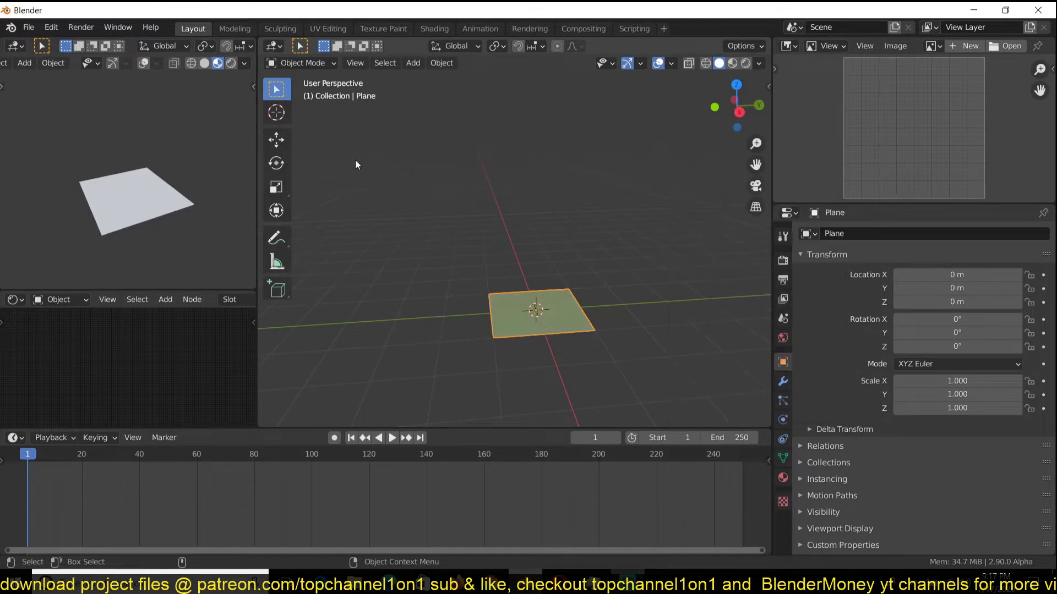
Step: Auto-key the plane moving along Y from about -5.3 m at frame 1 to about 4.4 m at frame 79
{"action": "left_click", "coordinate": [276, 140]}
{"action": "middle_click_drag", "start_coordinate": [484, 181], "coordinate": [484, 210]}
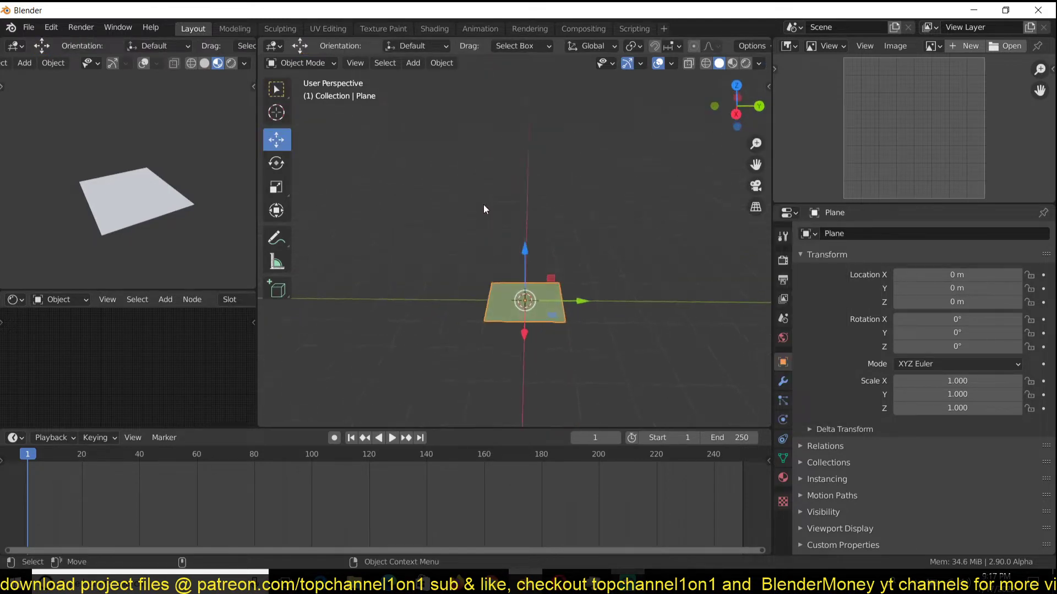
{"action": "middle_click_drag", "start_coordinate": [571, 359], "coordinate": [616, 352]}
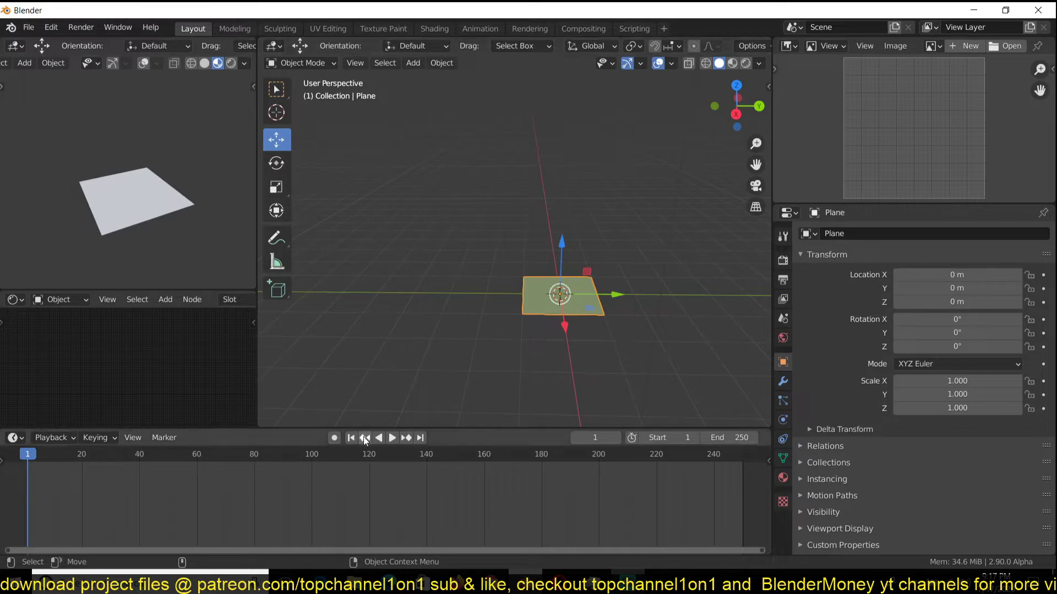
{"action": "left_click_drag", "start_coordinate": [612, 292], "coordinate": [412, 298]}
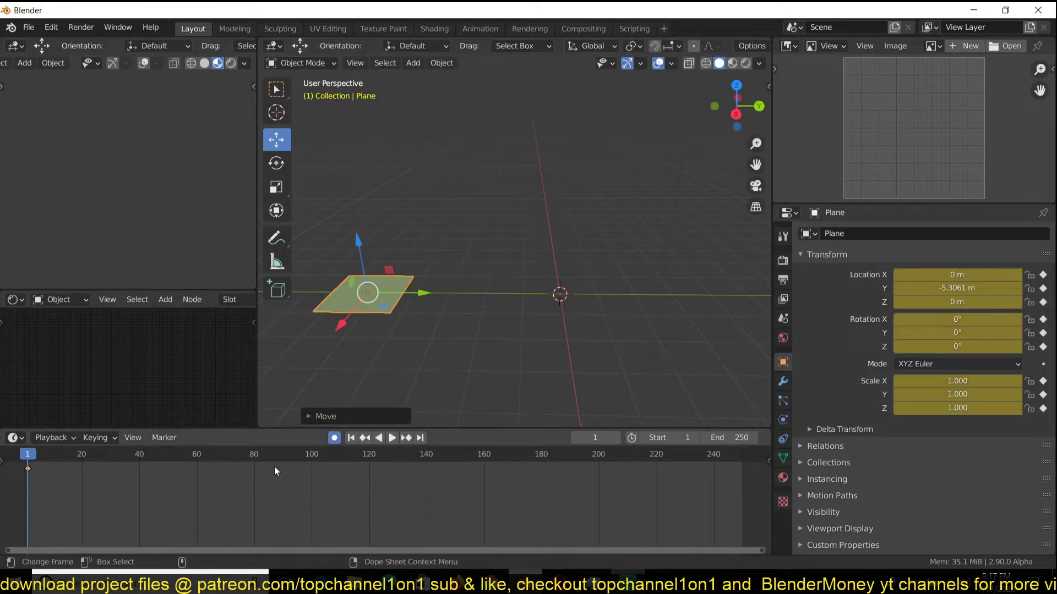
{"action": "left_click", "coordinate": [252, 463]}
{"action": "left_click_drag", "start_coordinate": [424, 292], "coordinate": [773, 295]}
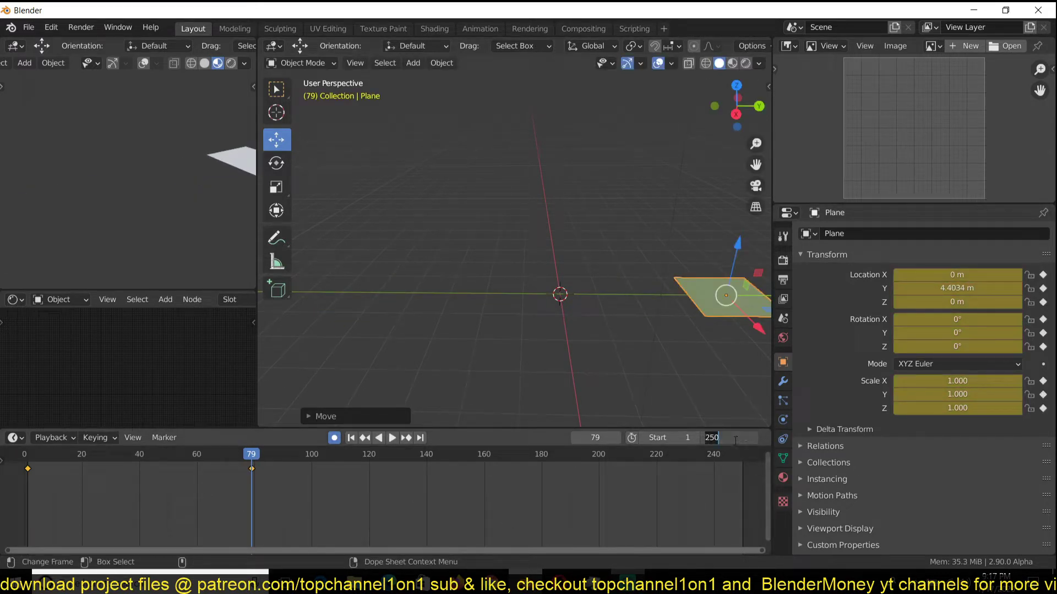
Step: Set the animation's end frame to 80 and play the plane's movement
{"action": "type", "text": "0"}
{"action": "key", "text": "Return"}
{"action": "key", "text": "space"}
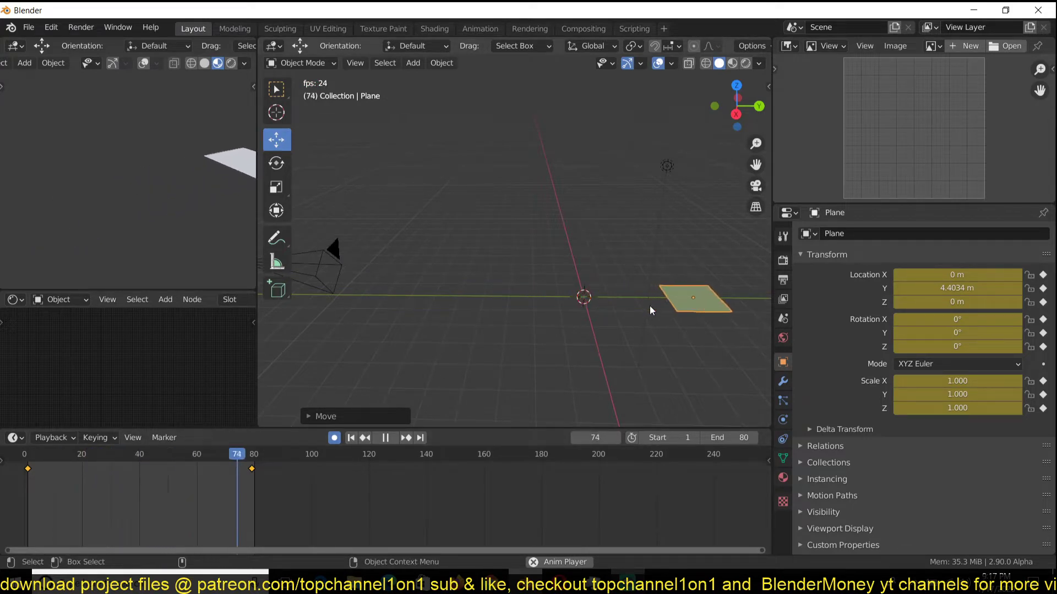
{"action": "key", "text": "space"}
Step: Move the plane's last keyframe to frame 40 and play the faster animation
{"action": "left_click", "coordinate": [251, 469]}
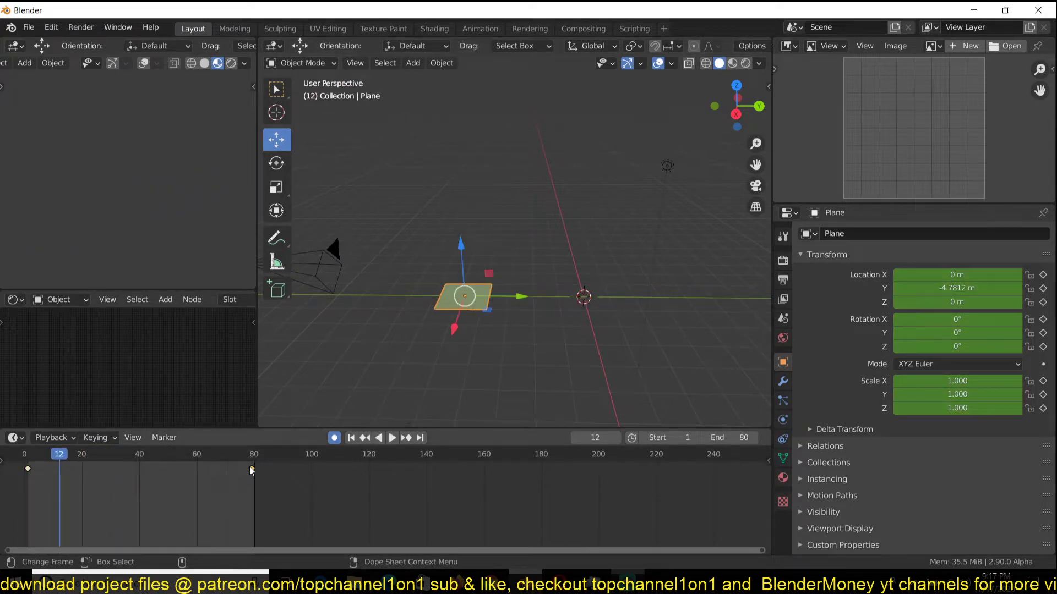
{"action": "key", "text": "g"}
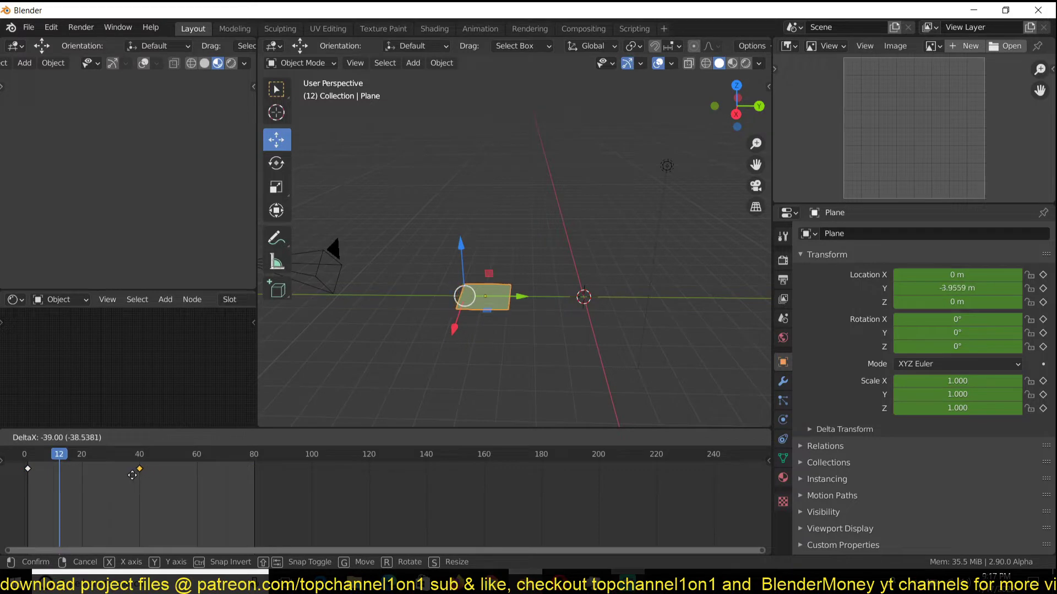
{"action": "left_click", "coordinate": [132, 475]}
{"action": "key", "text": "space"}
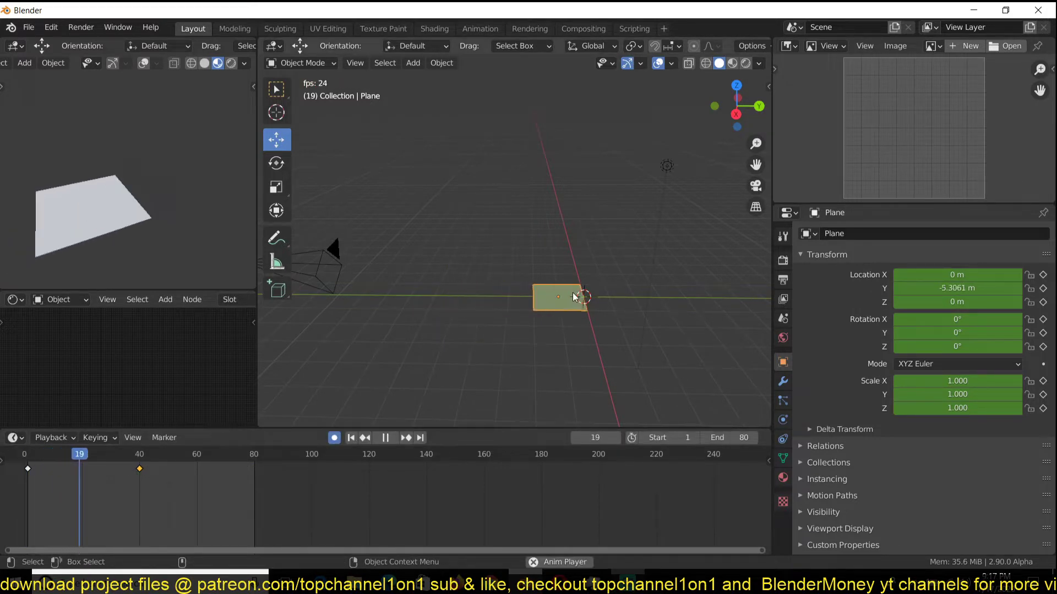
{"action": "mouse_move", "coordinate": [574, 297]}
{"action": "middle_mouse_down"}
{"action": "mouse_move", "coordinate": [626, 315]}
{"action": "mouse_move", "coordinate": [582, 315]}
{"action": "middle_mouse_up"}
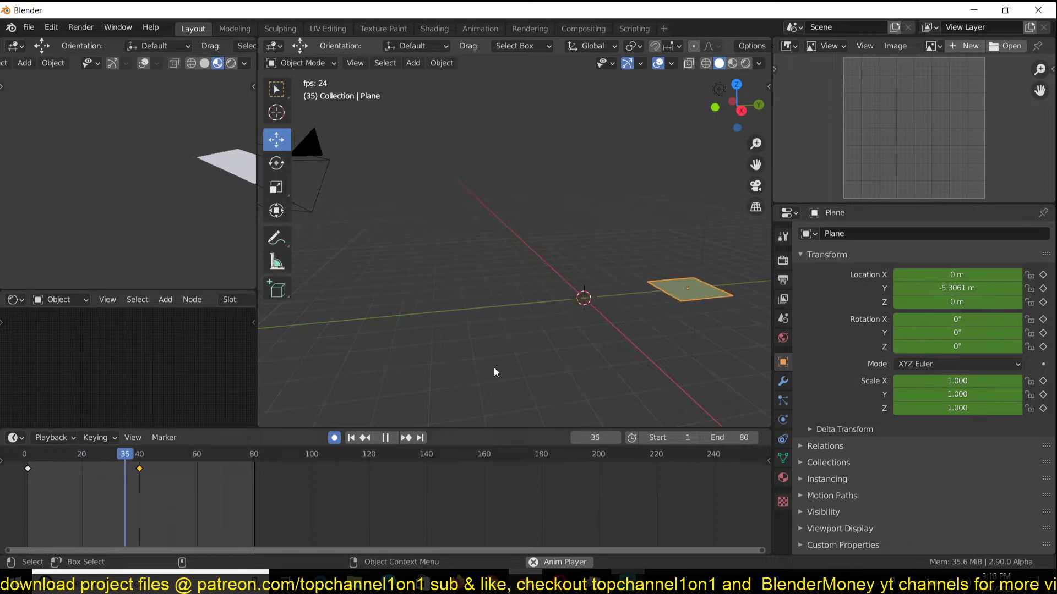
Step: Set the scene's output frame rate to 60 fps and stop the playback
{"action": "left_click", "coordinate": [787, 280]}
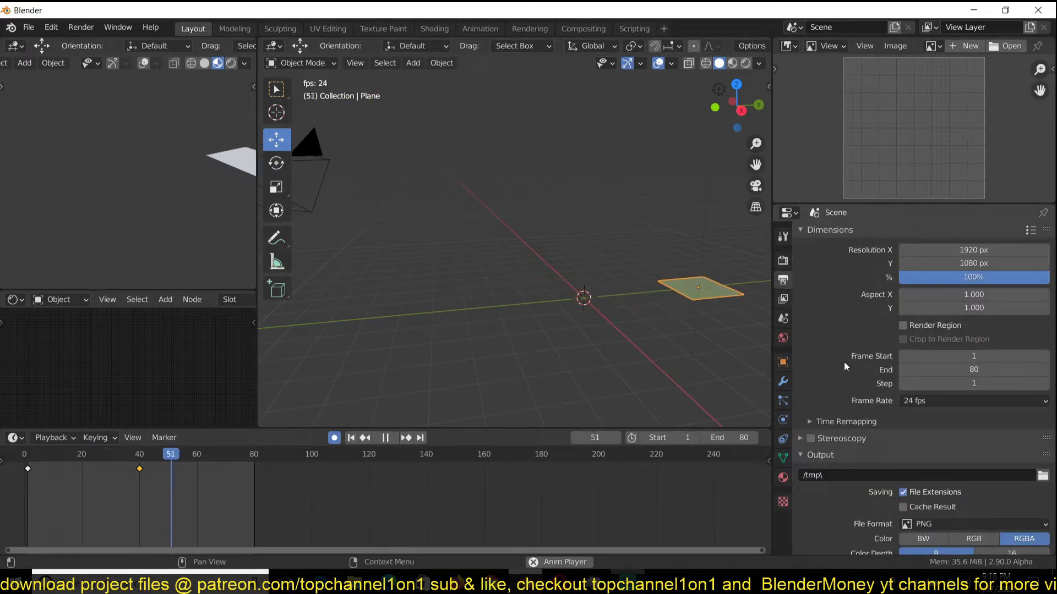
{"action": "left_click", "coordinate": [913, 401]}
{"action": "left_click", "coordinate": [918, 516]}
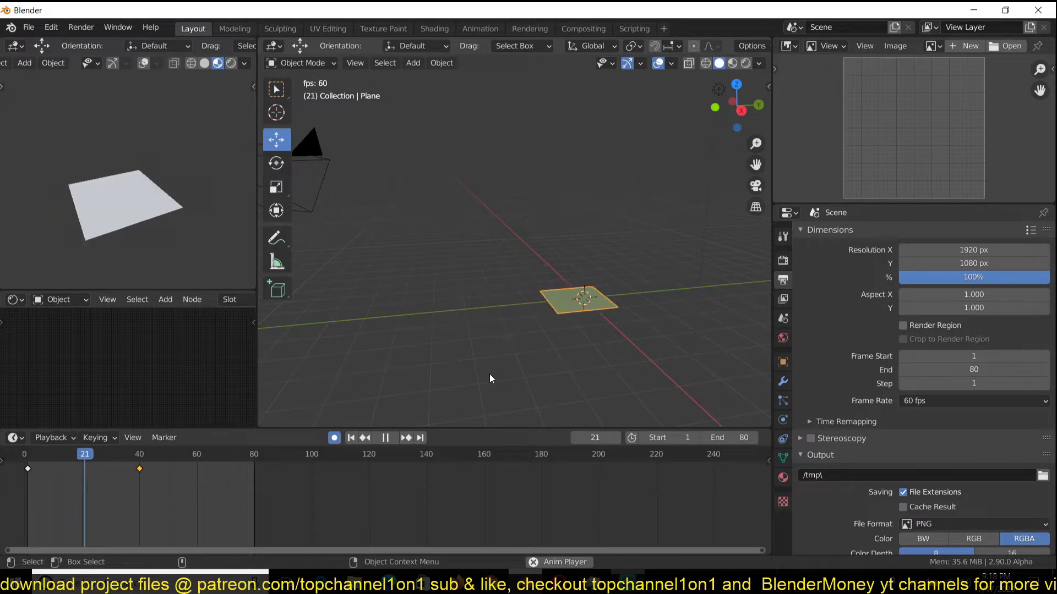
{"action": "key", "text": "space"}
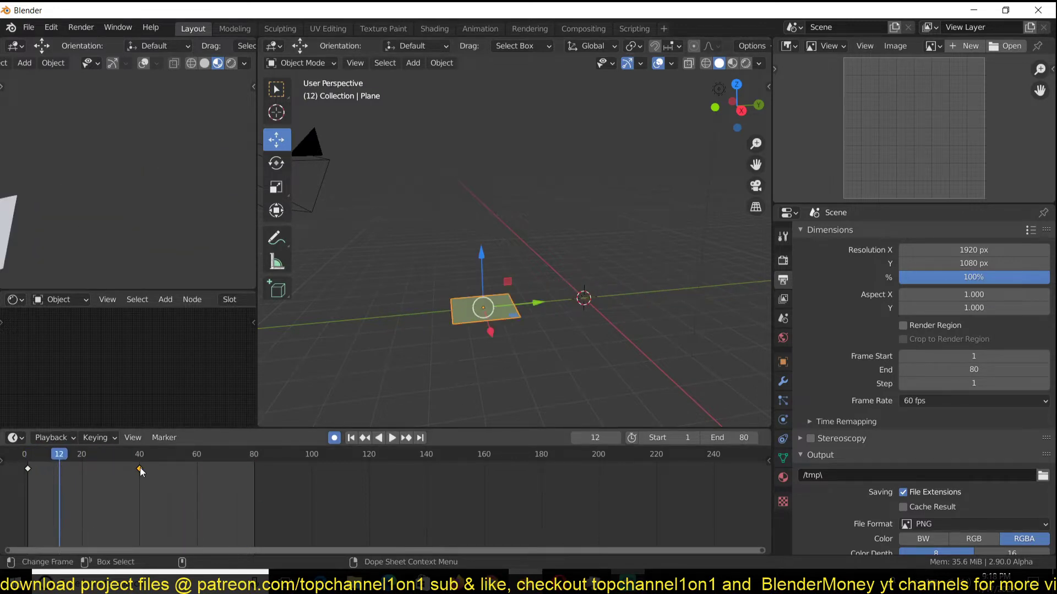
Step: Move the plane's last keyframe to frame 80 and play the animation
{"action": "left_click_drag", "start_coordinate": [140, 472], "coordinate": [225, 473]}
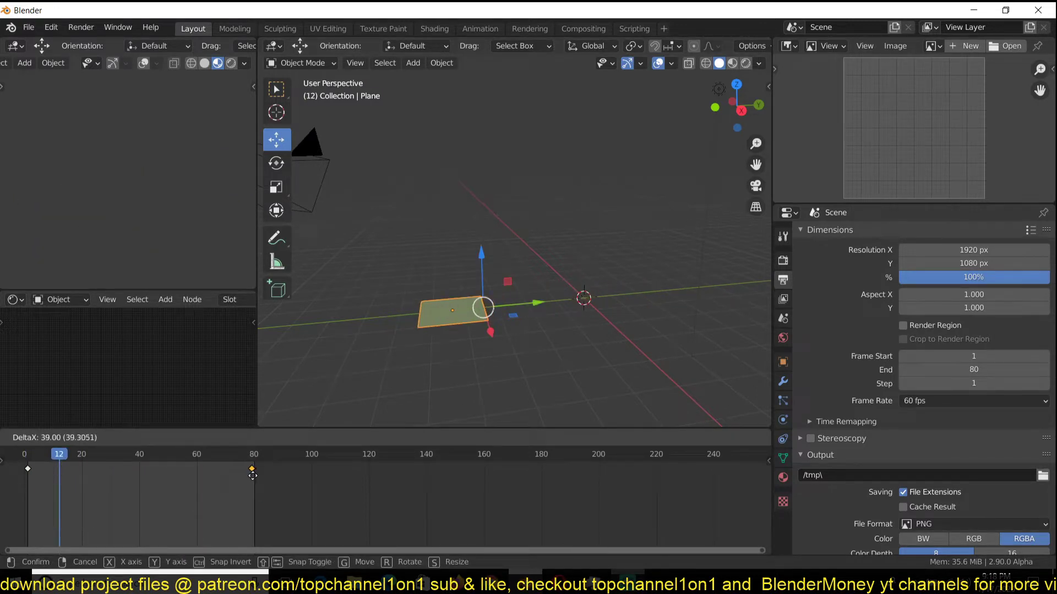
{"action": "left_click_drag", "start_coordinate": [254, 475], "coordinate": [254, 474]}
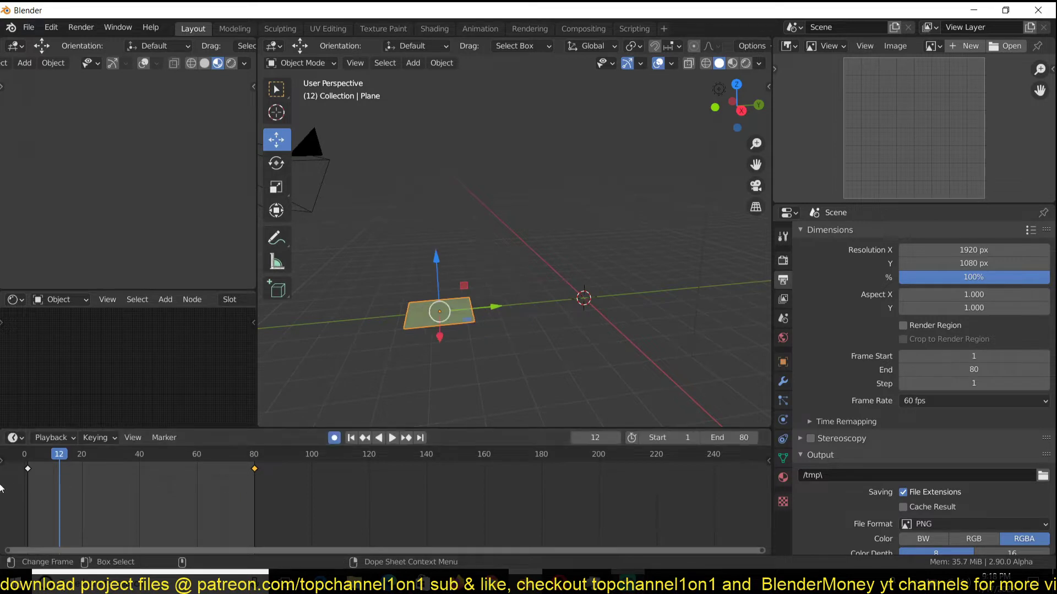
{"action": "key", "text": "space"}
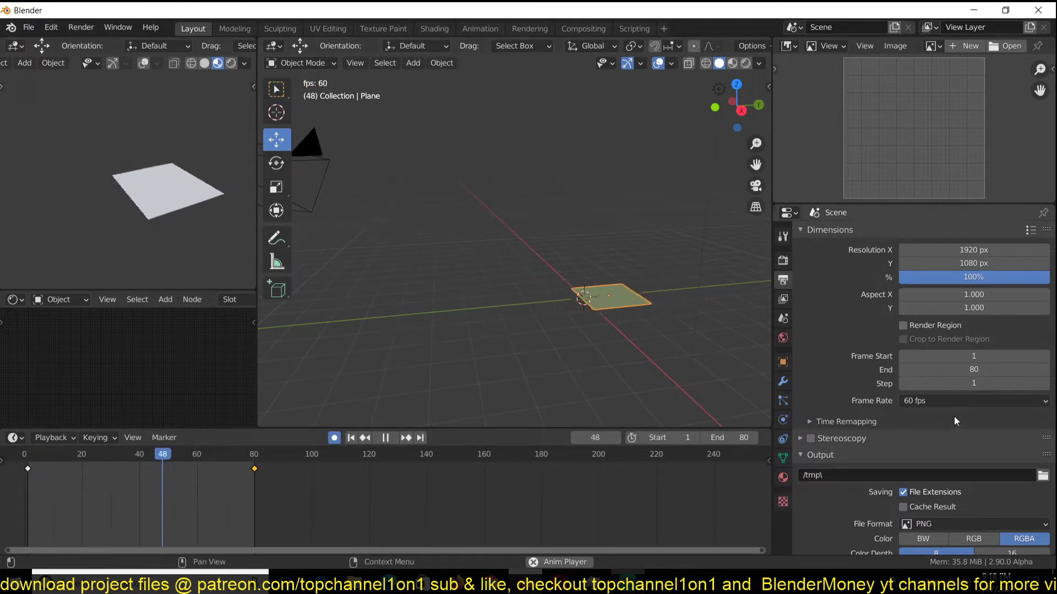
Step: Compare playback by switching the frame rate to 30 fps and back to 60 fps, and stop the animation
{"action": "left_click", "coordinate": [924, 401]}
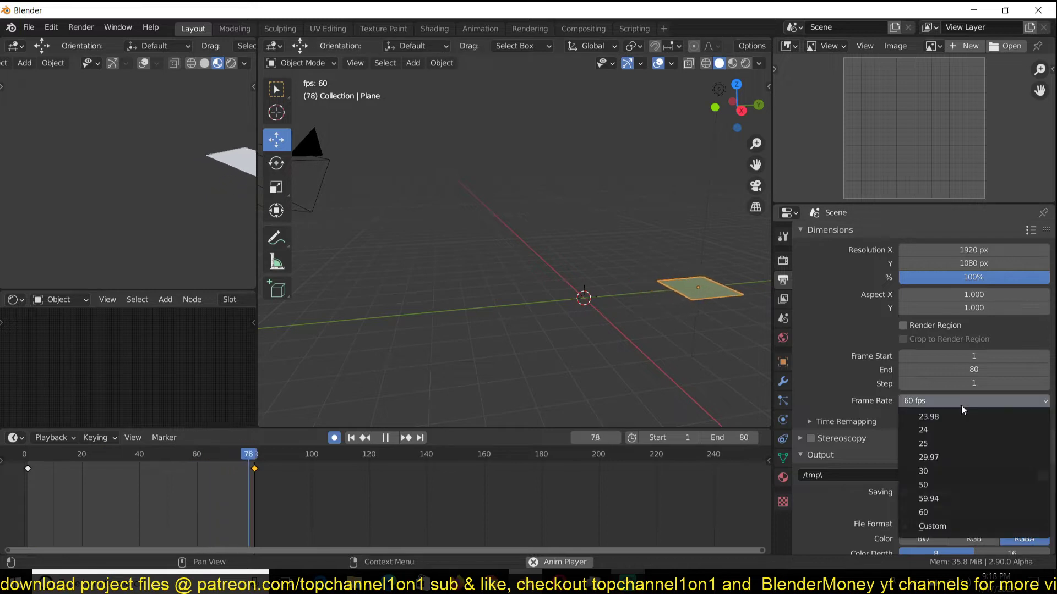
{"action": "left_click", "coordinate": [936, 473]}
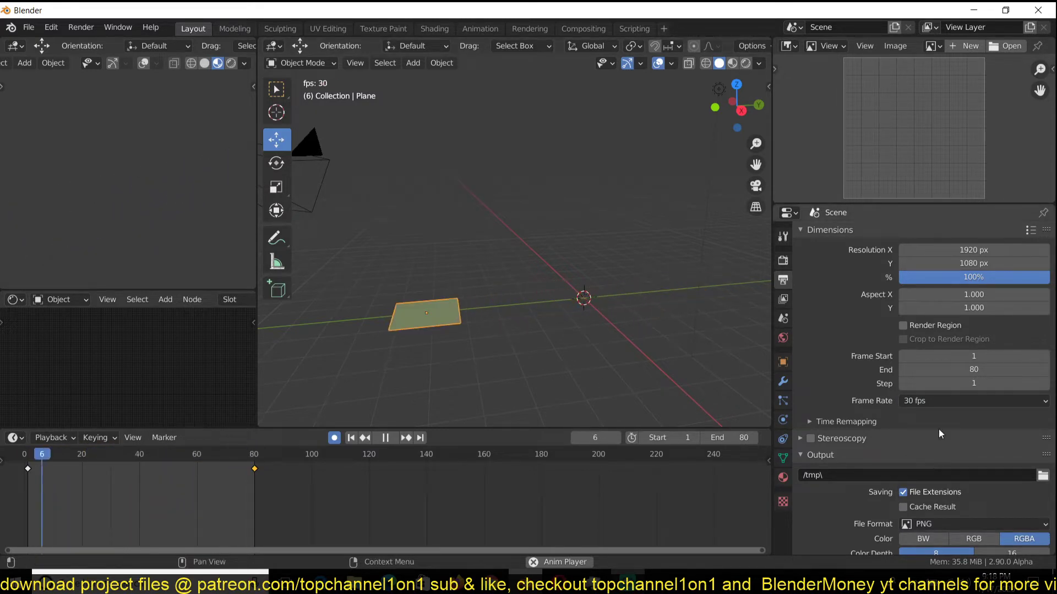
{"action": "left_click", "coordinate": [948, 400]}
{"action": "left_click", "coordinate": [934, 513]}
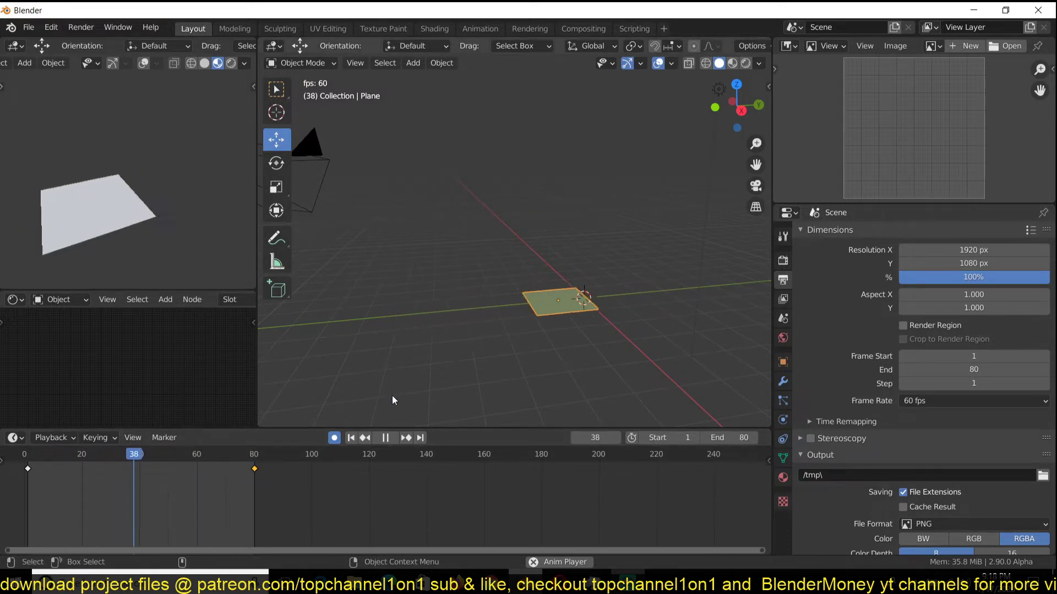
{"action": "key", "text": "space"}
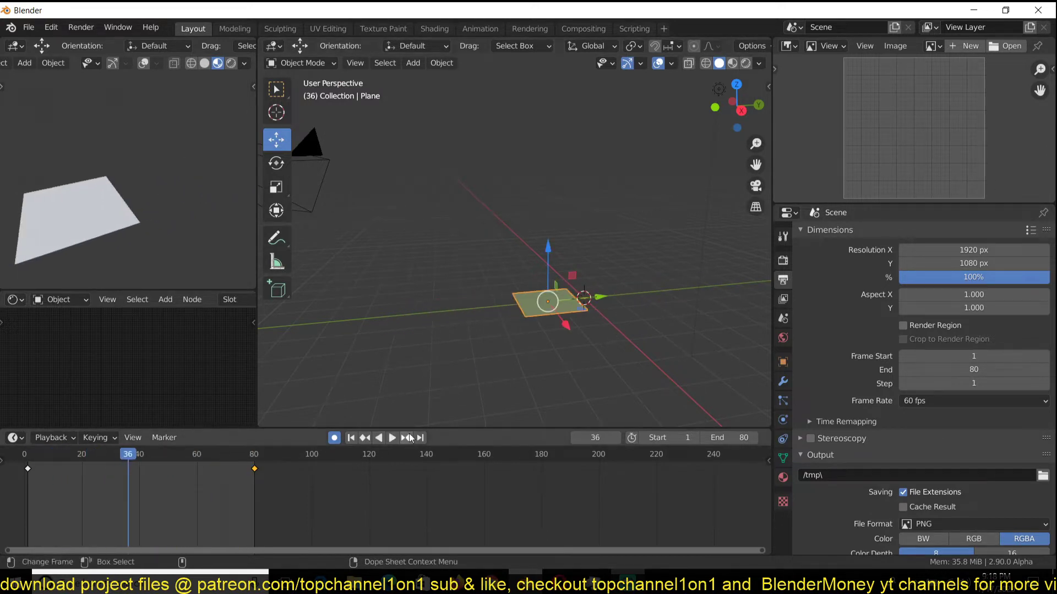
Step: Enlarge the timeline area, change it to the Graph Editor and frame all of the plane's curves
{"action": "left_click_drag", "start_coordinate": [447, 428], "coordinate": [448, 384]}
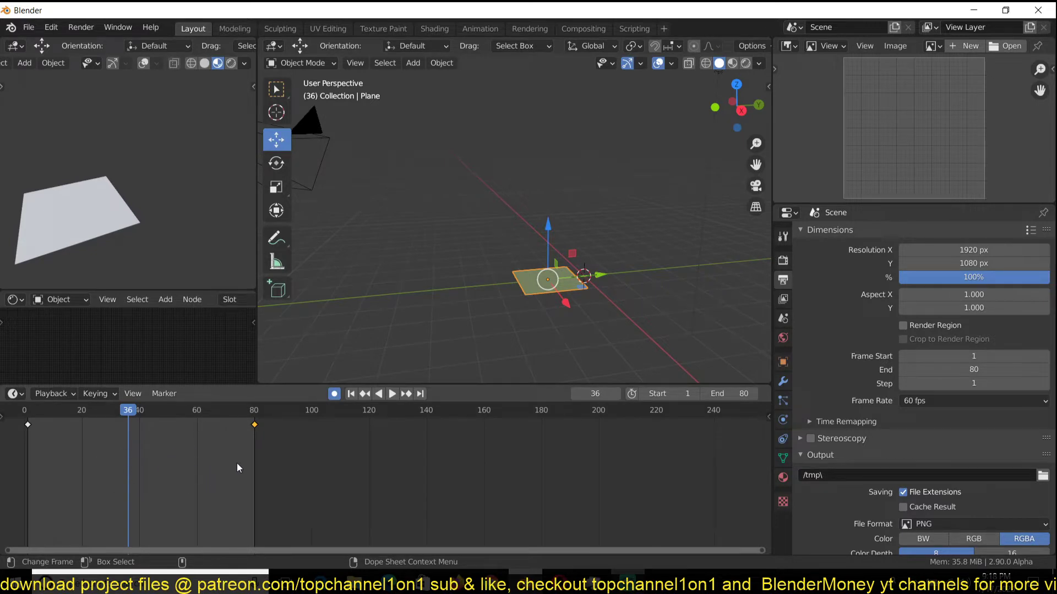
{"action": "key", "text": "ctrl+Tab"}
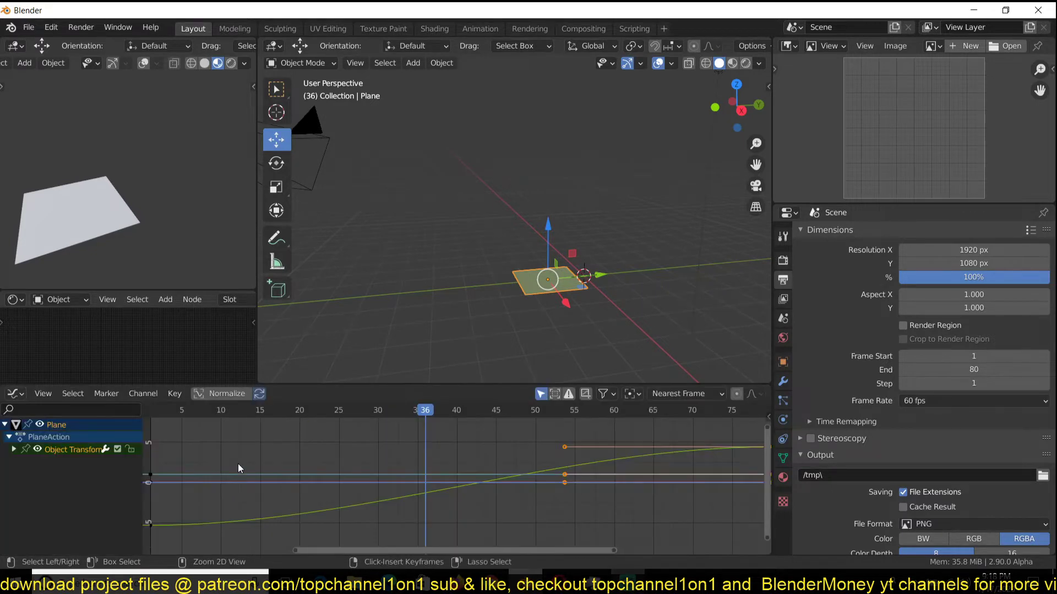
{"action": "key", "text": "ctrl+Tab"}
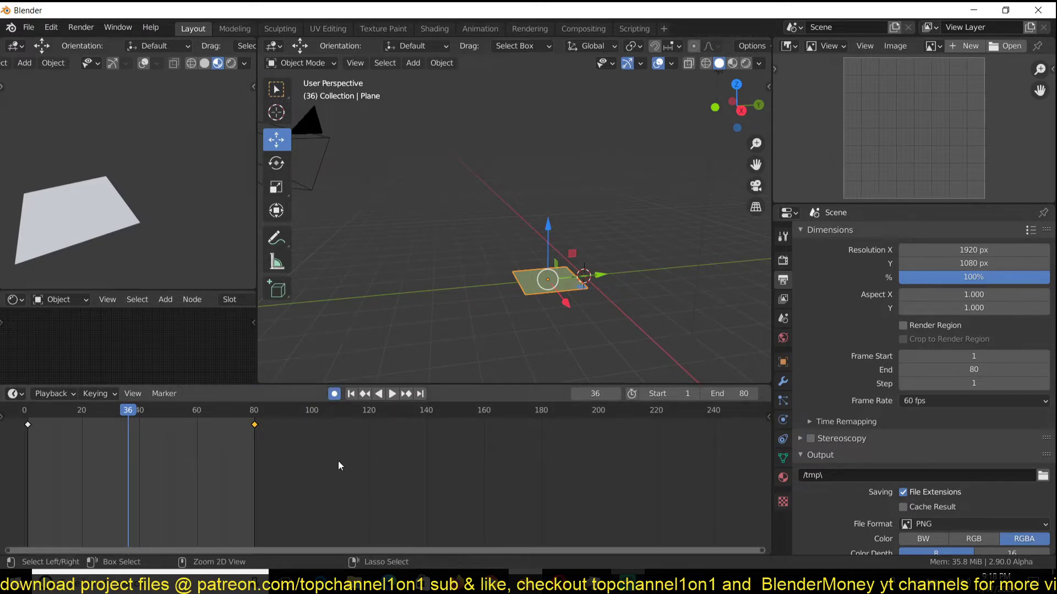
{"action": "key", "text": "ctrl+Tab"}
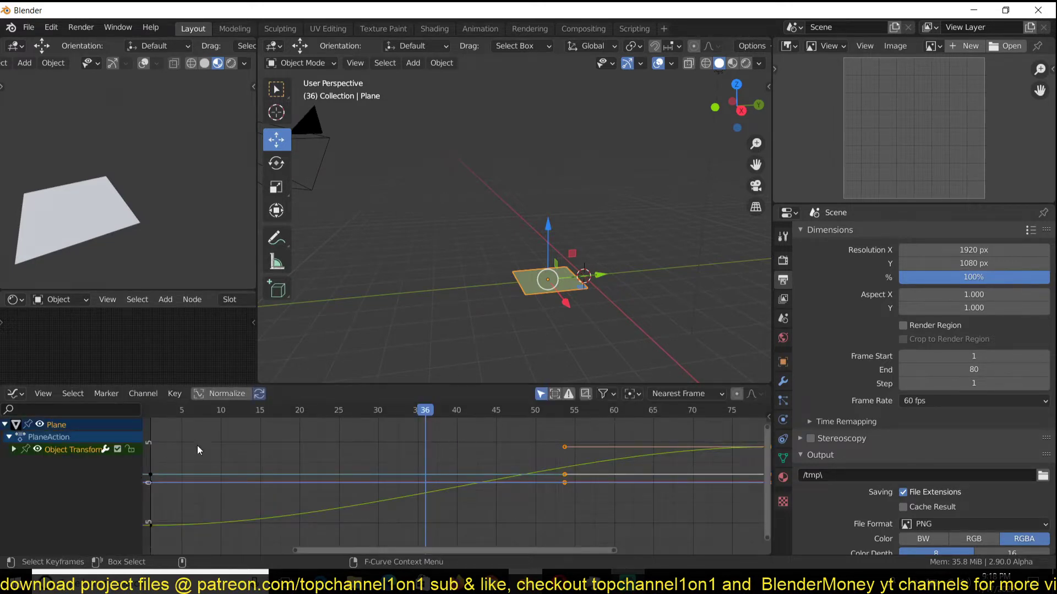
{"action": "key", "text": "Home"}
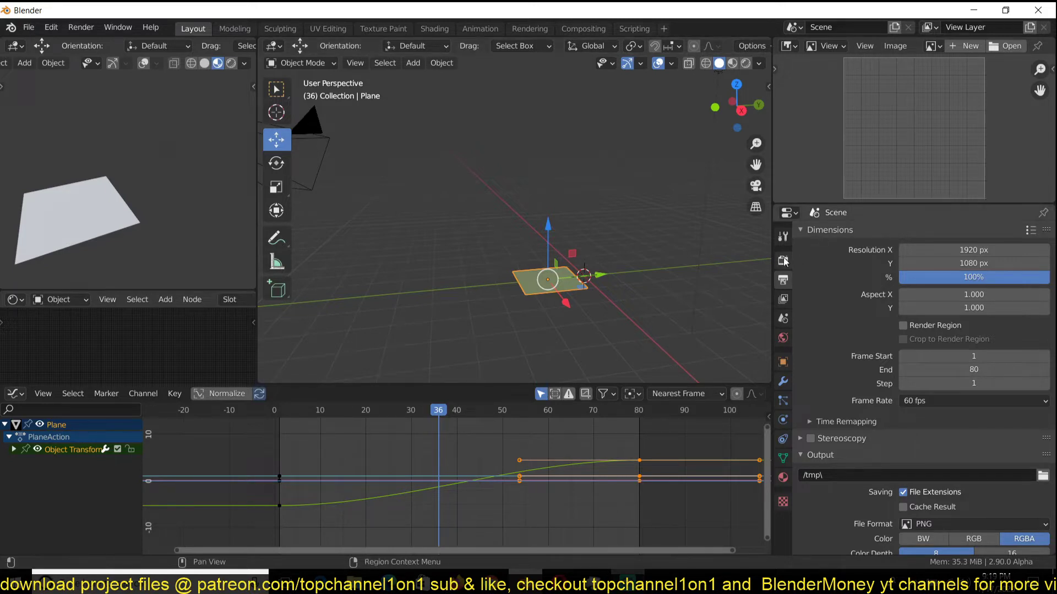
Step: Expand the Object Transforms group to list the plane's location, rotation and scale channels
{"action": "left_click", "coordinate": [13, 449]}
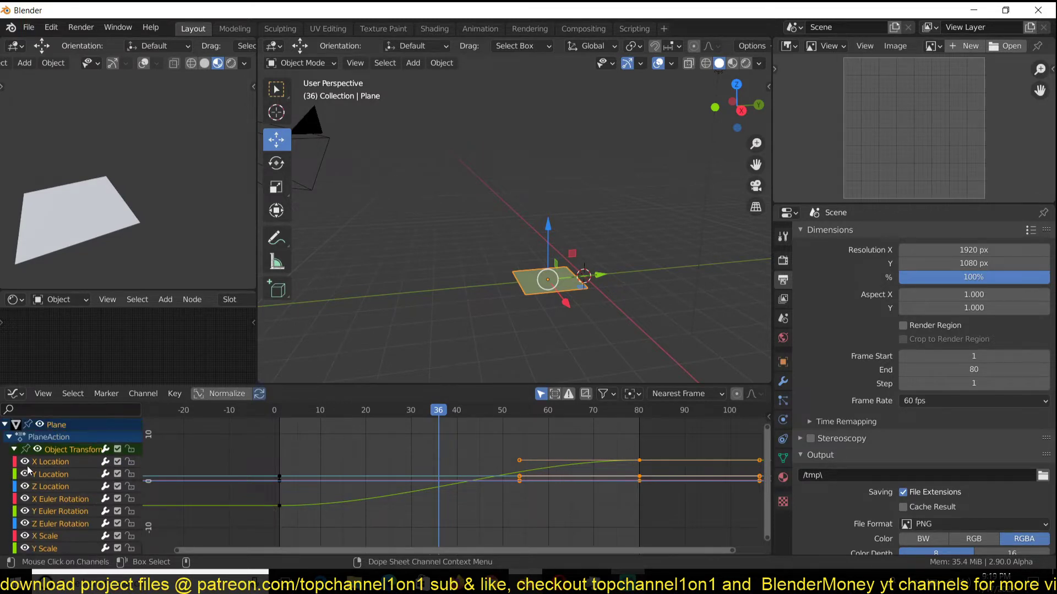
{"action": "left_click", "coordinate": [15, 450]}
{"action": "left_click", "coordinate": [11, 447]}
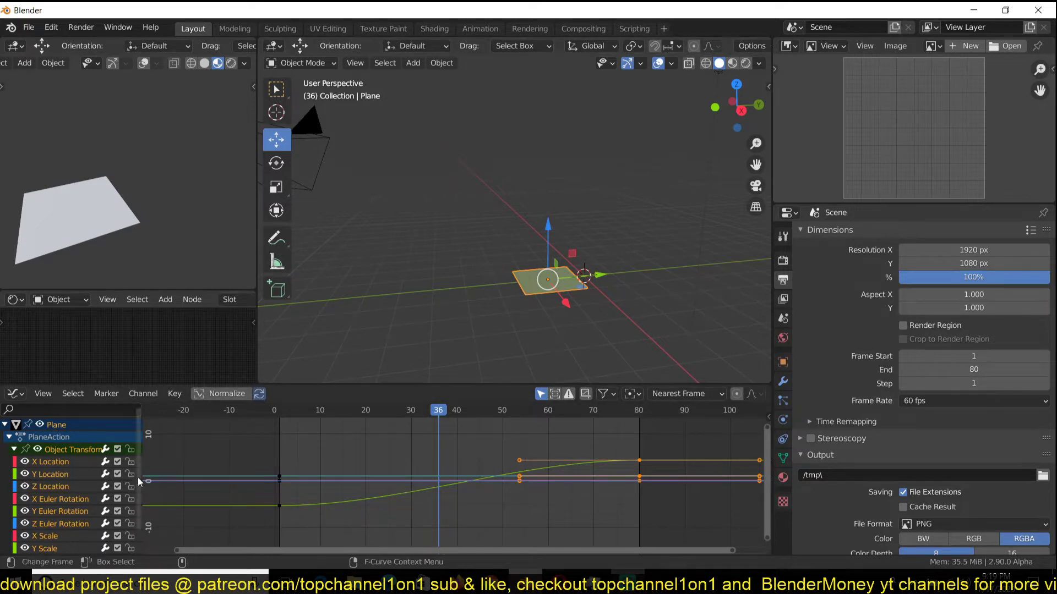
{"action": "scroll", "coordinate": [48, 479], "scroll_direction": "down", "scroll_amount": 1}
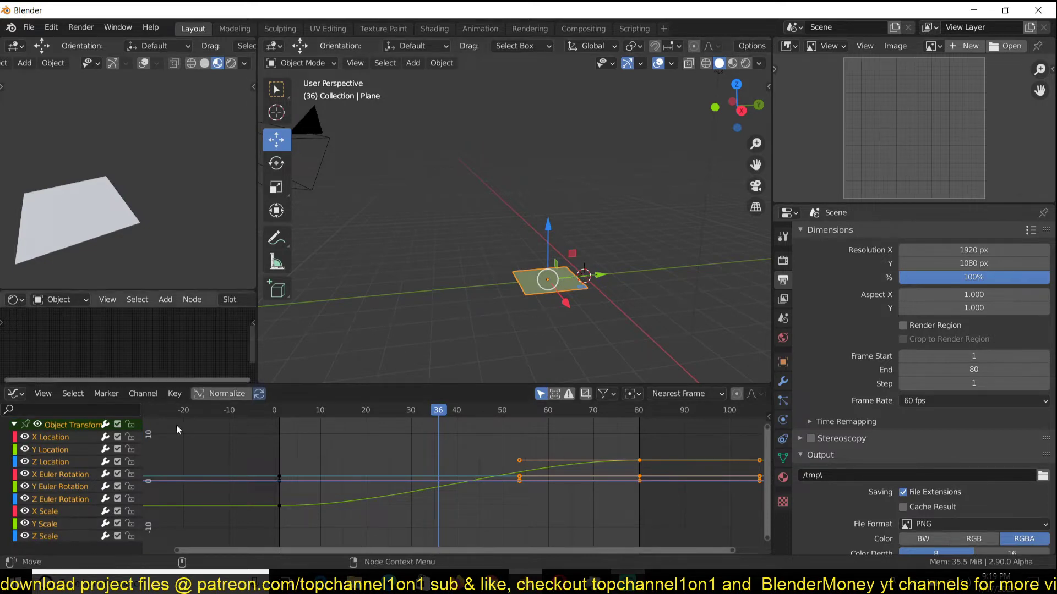
{"action": "left_click", "coordinate": [517, 335]}
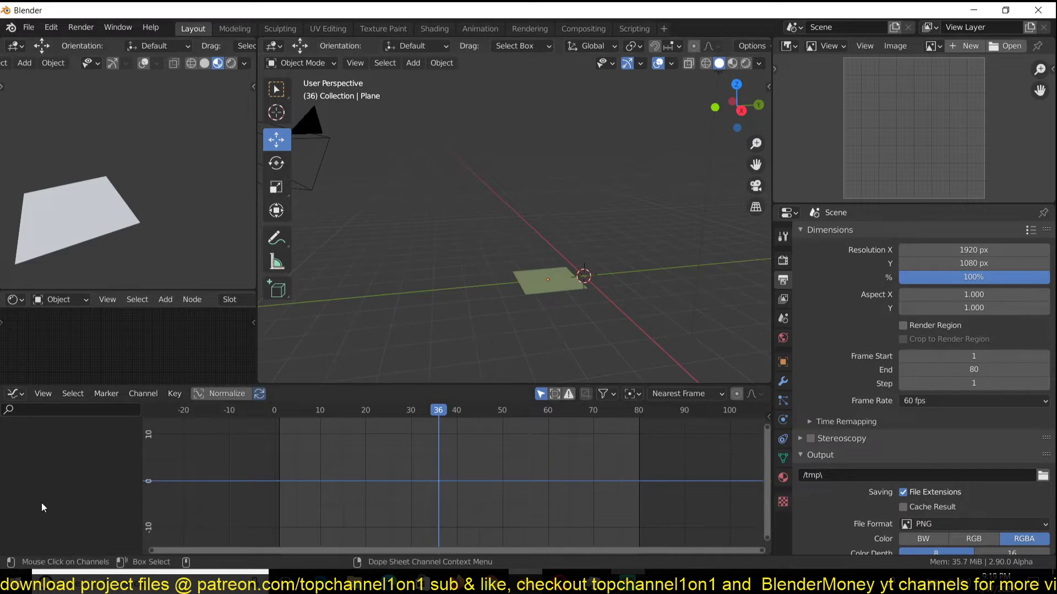
{"action": "left_click", "coordinate": [549, 291]}
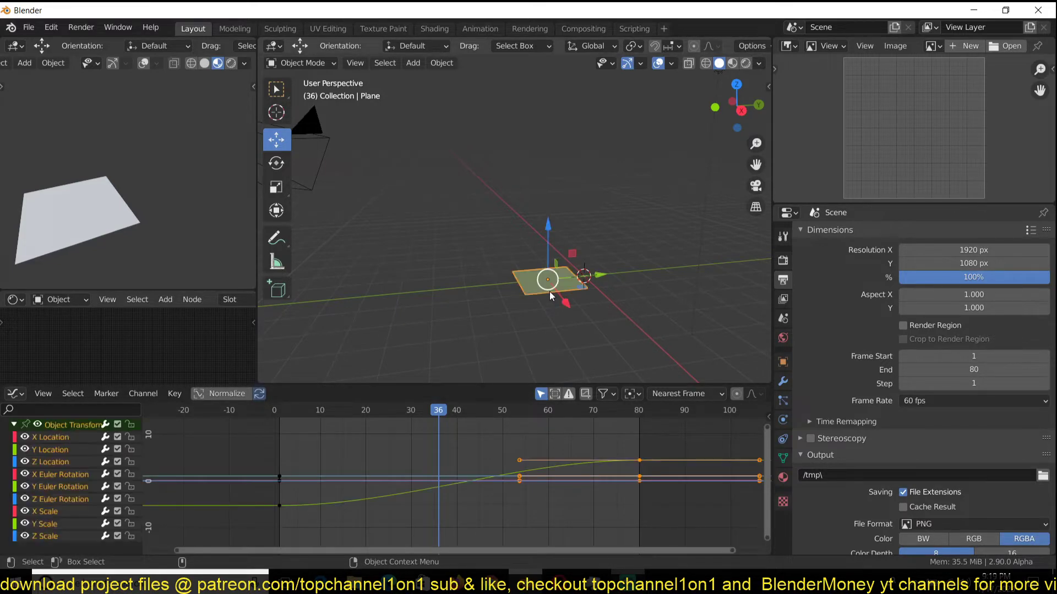
{"action": "key", "text": "alt+Tab"}
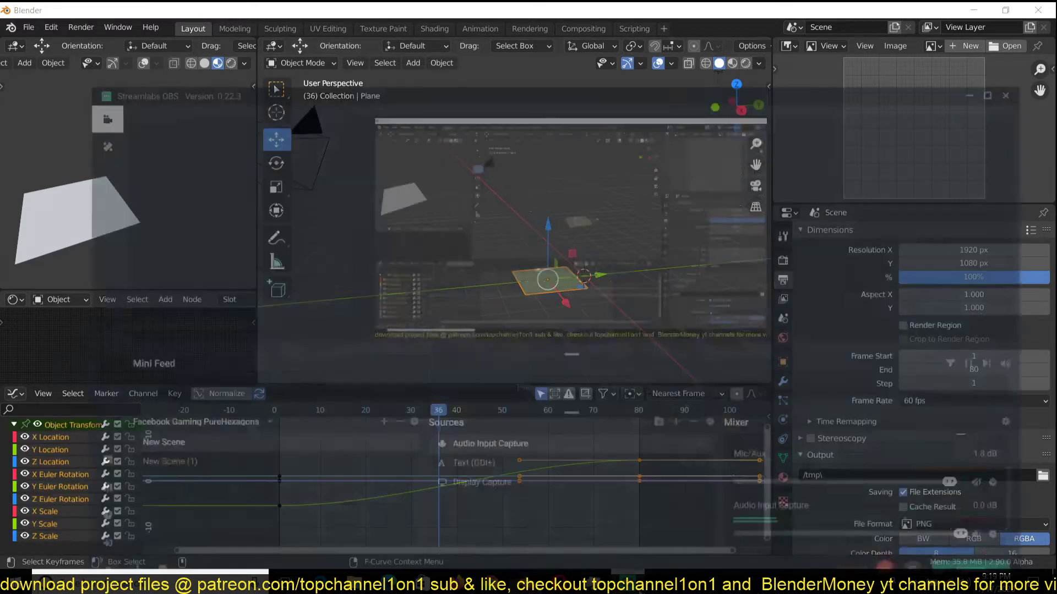
{"action": "key", "text": "alt+Tab"}
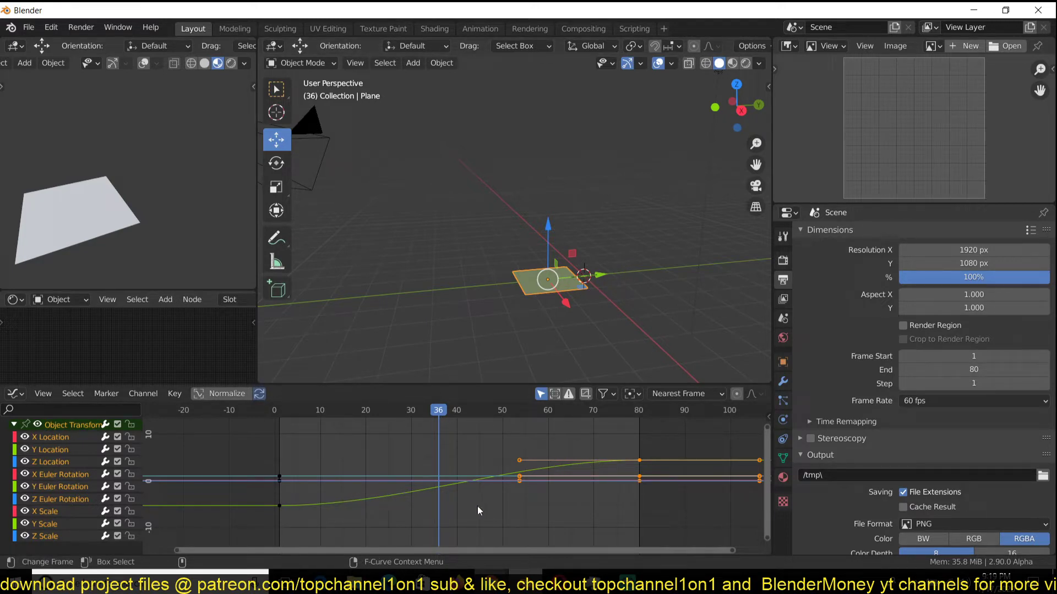
Step: Select the plane's Y Location channel in the Graph Editor
{"action": "left_click", "coordinate": [57, 451]}
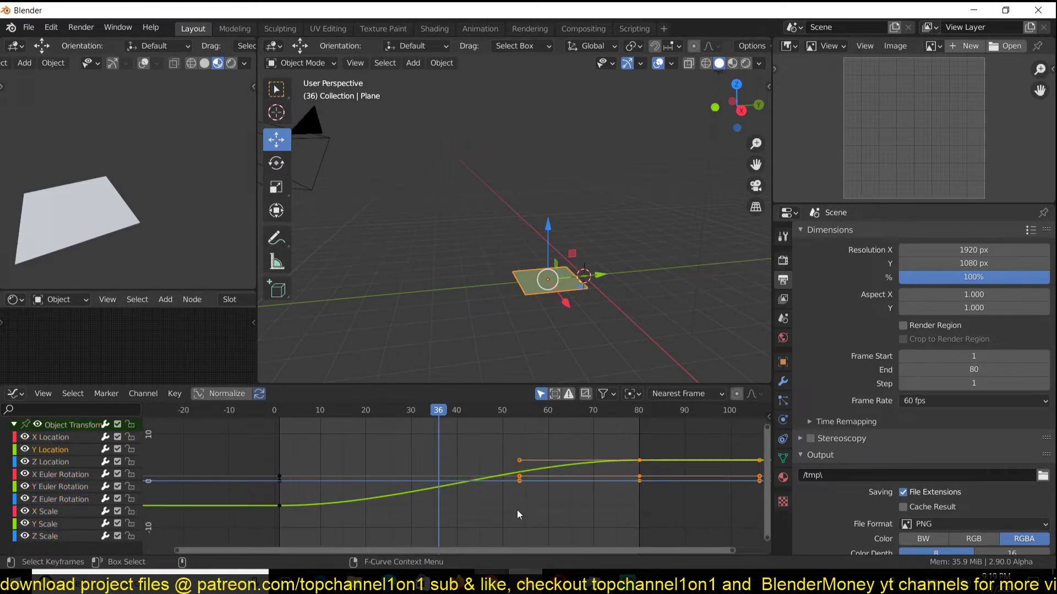
Step: Hide every channel except Y Location, select all keyframes on its curve and frame the curve in the Graph Editor
{"action": "key", "text": "shift+h"}
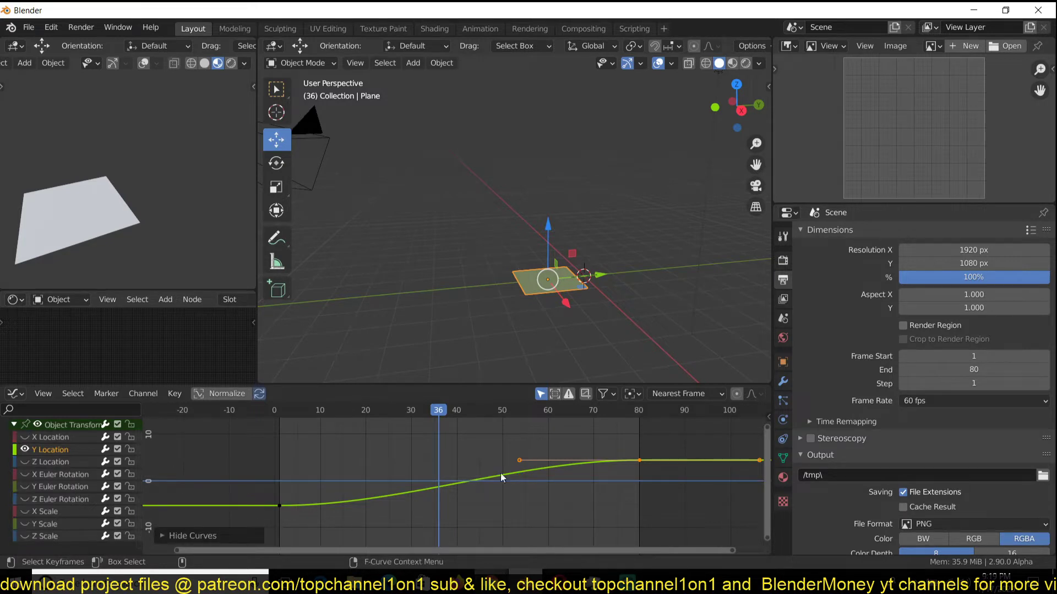
{"action": "left_click", "coordinate": [292, 506]}
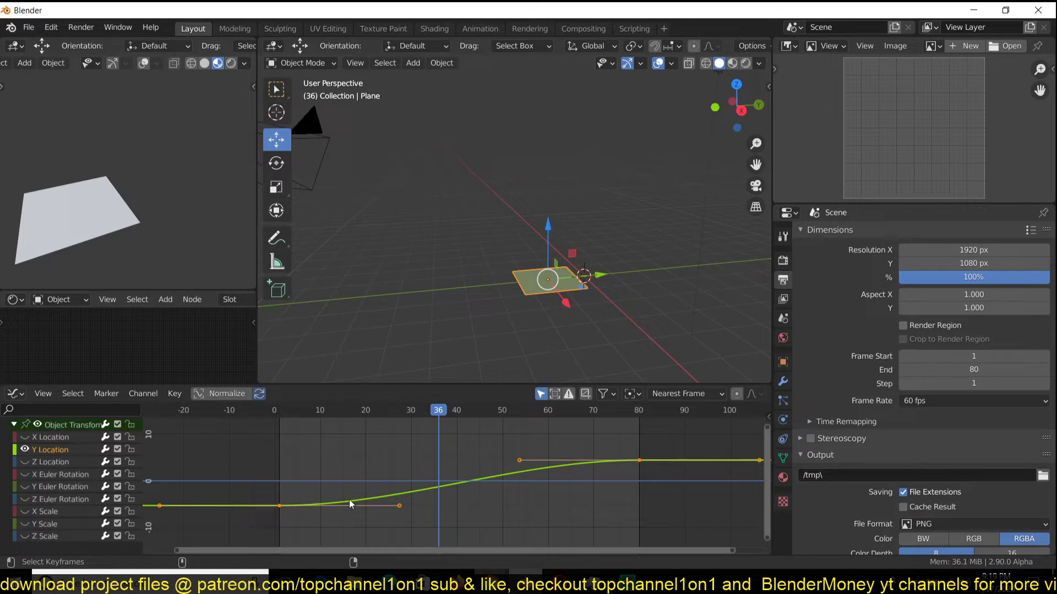
{"action": "key", "text": "alt+a"}
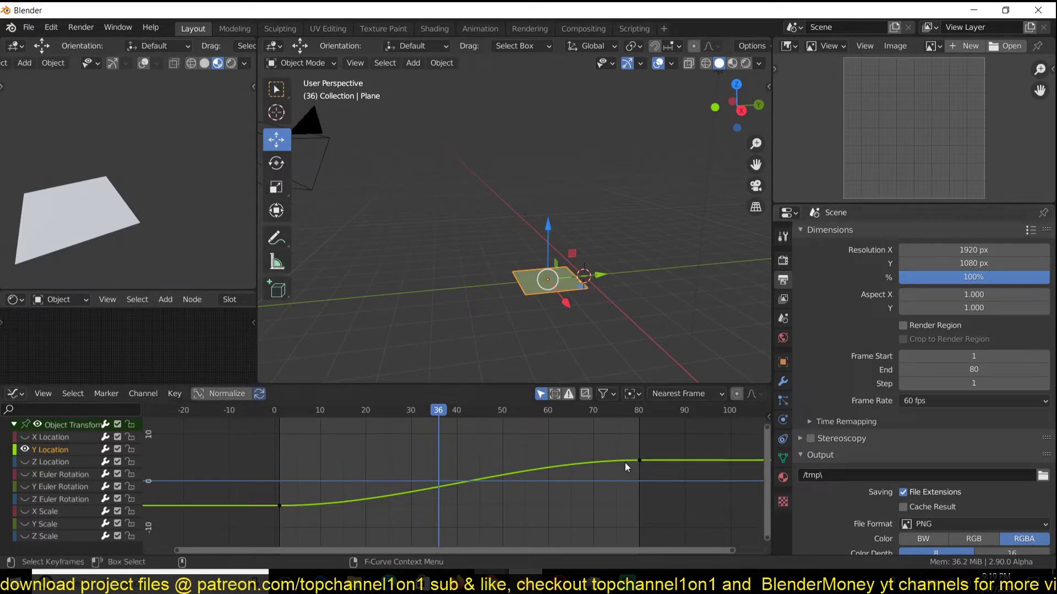
{"action": "key", "text": "a"}
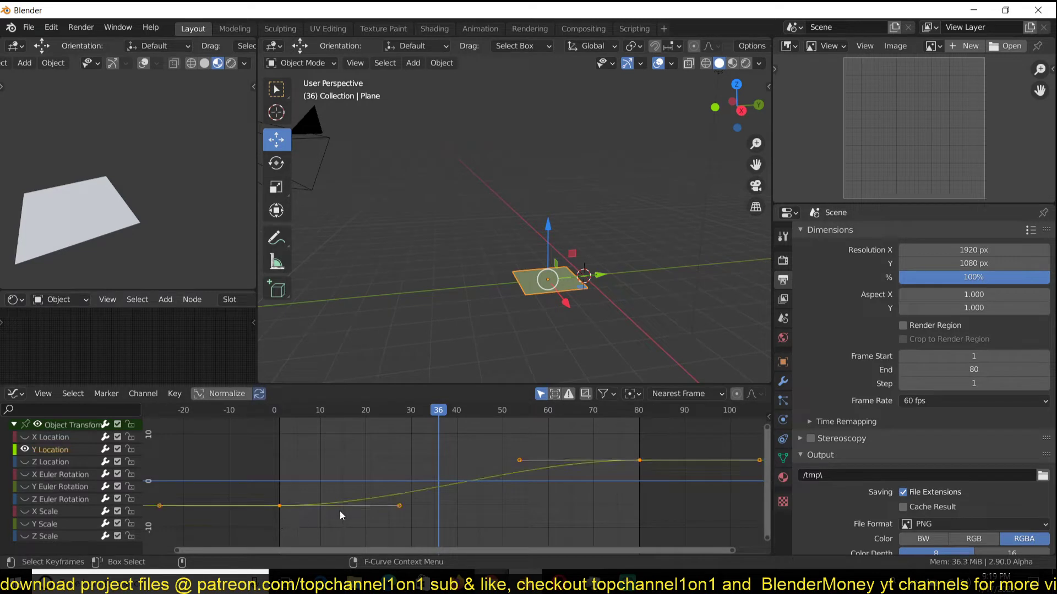
{"action": "key", "text": "Home"}
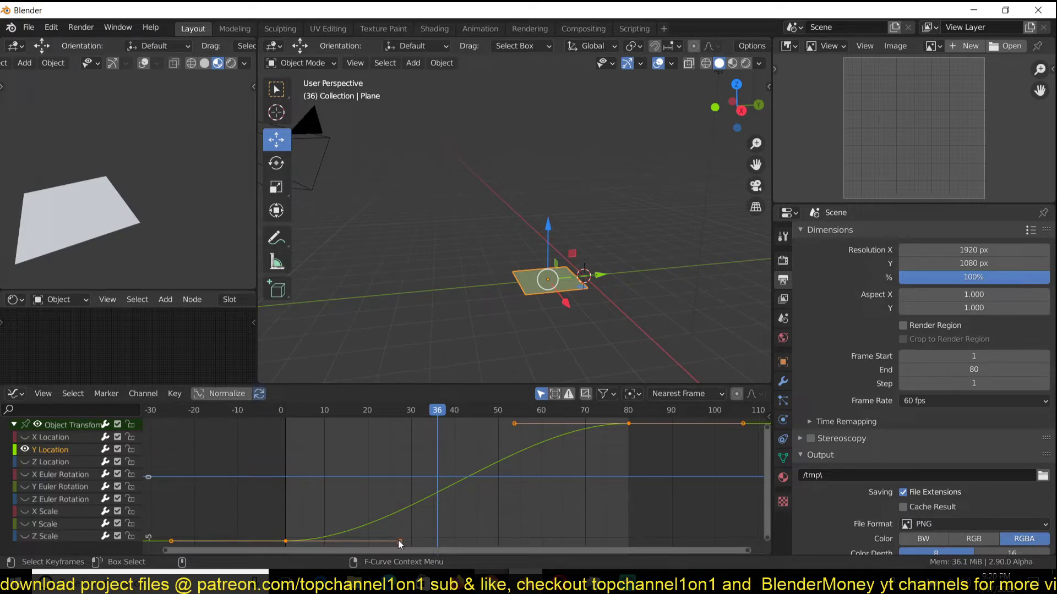
Step: Play the animation from frame 0 to watch how the plane eases in and out, and stop it
{"action": "right_click", "coordinate": [263, 513]}
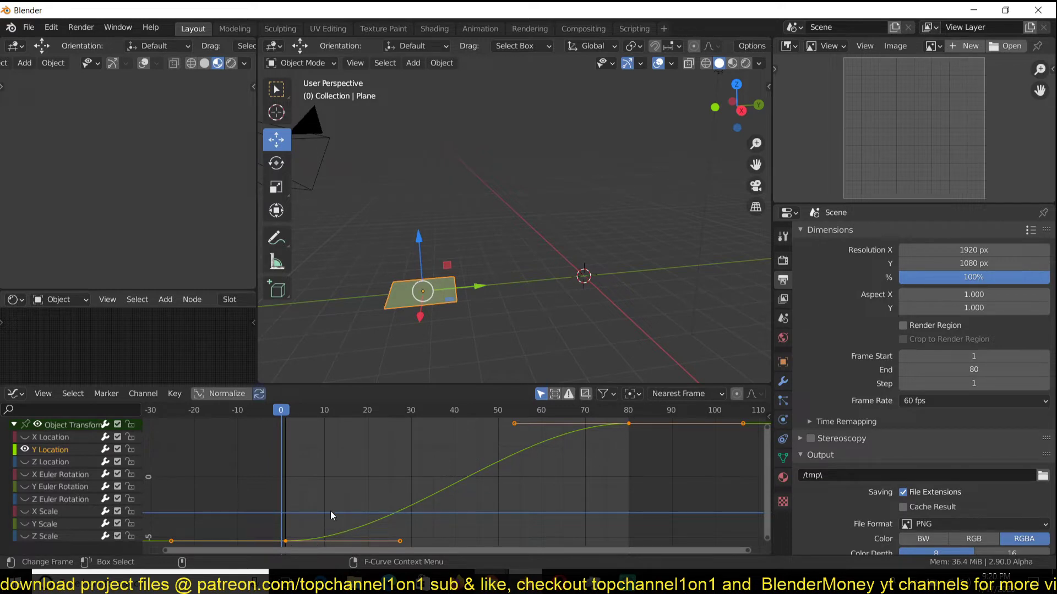
{"action": "key", "text": "space"}
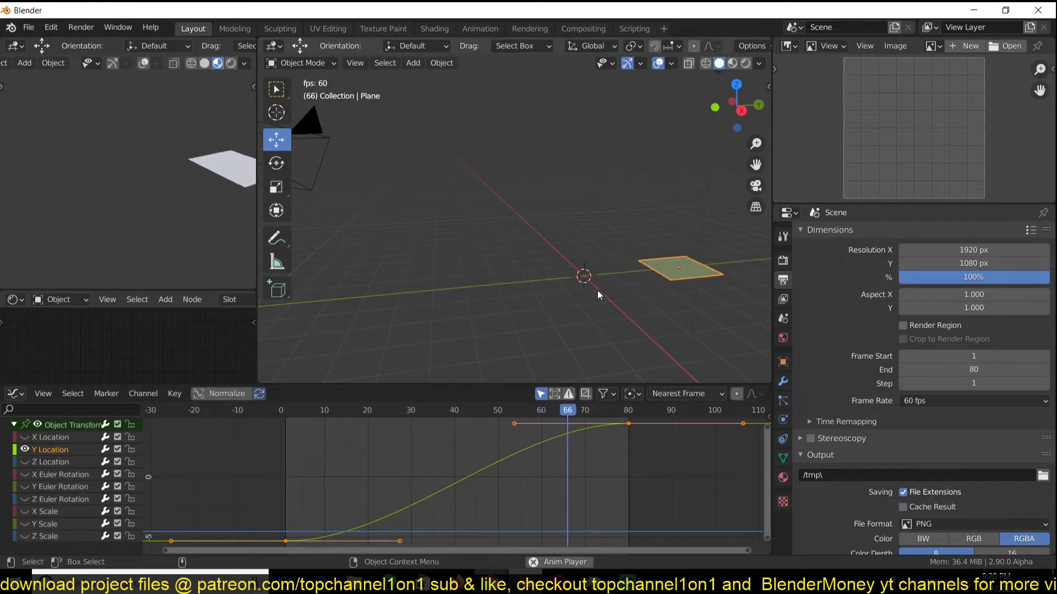
{"action": "key", "text": "space"}
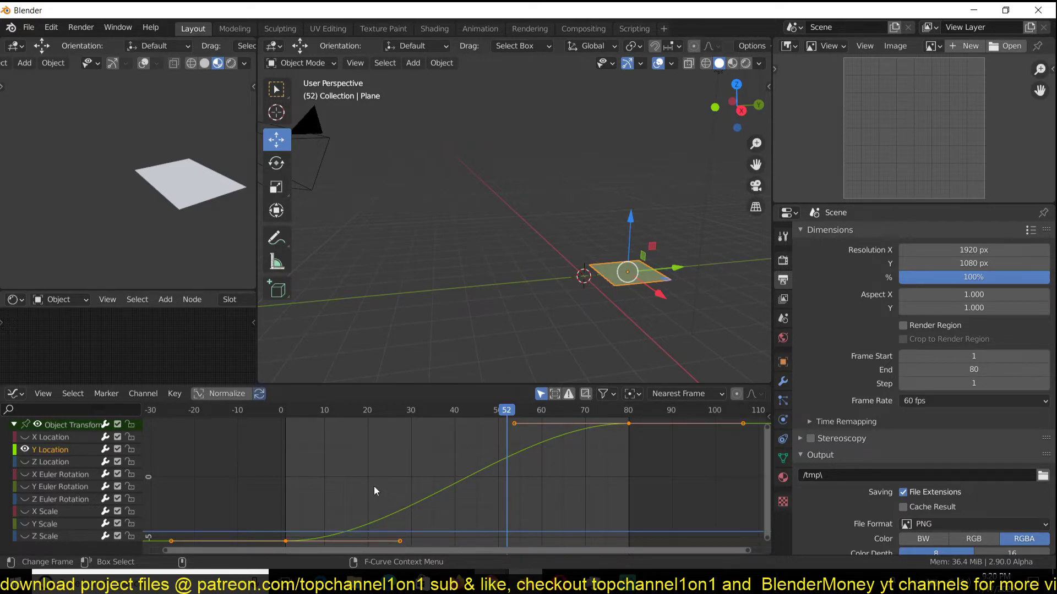
Step: Set the handle type of both selected Y Location keyframes to Vector
{"action": "key", "text": "v"}
{"action": "key", "text": "v"}
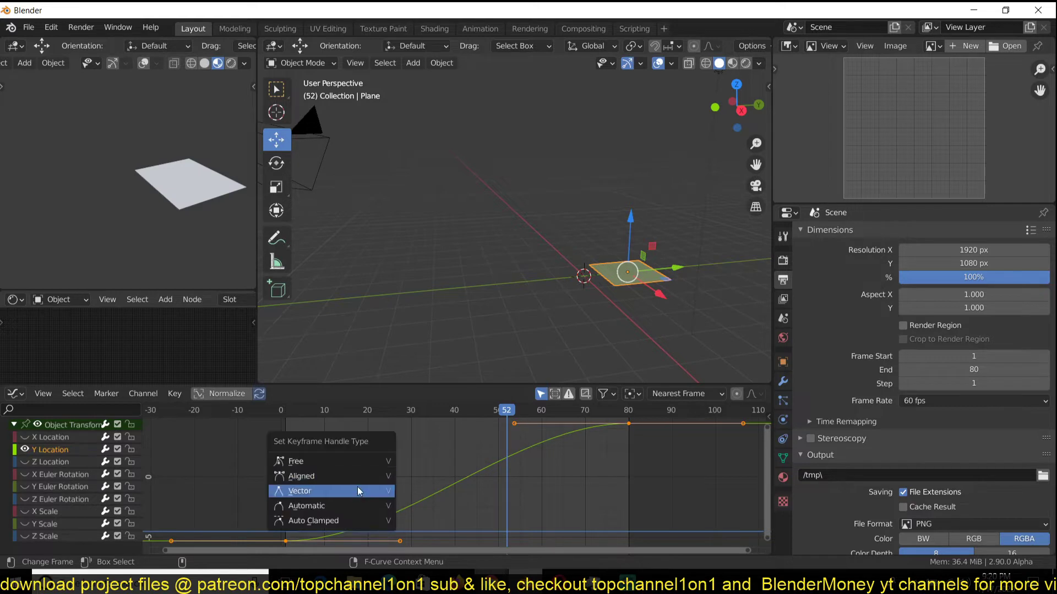
{"action": "key", "text": "v"}
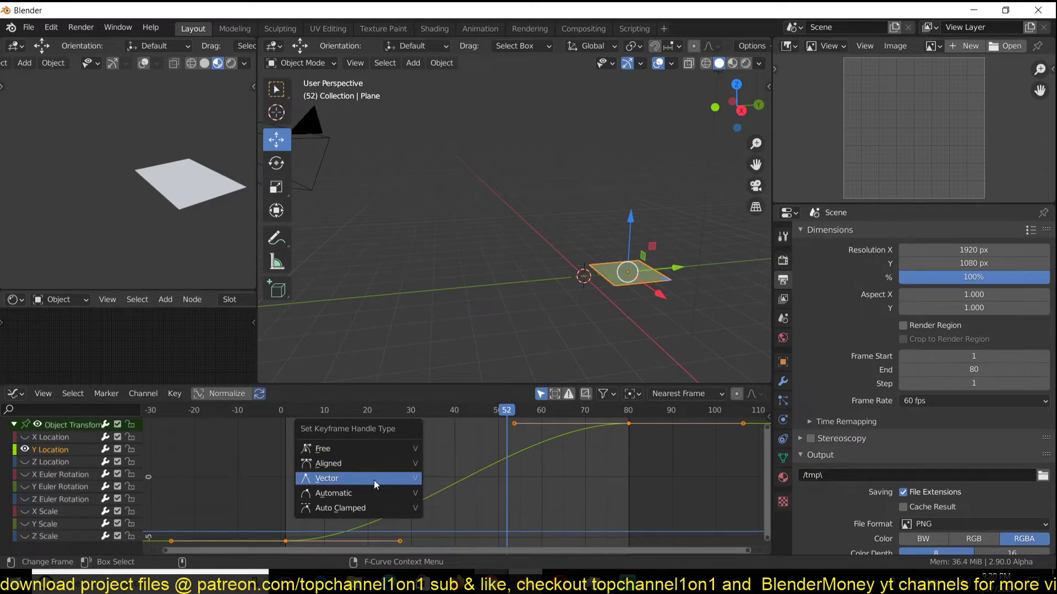
{"action": "left_click", "coordinate": [374, 478]}
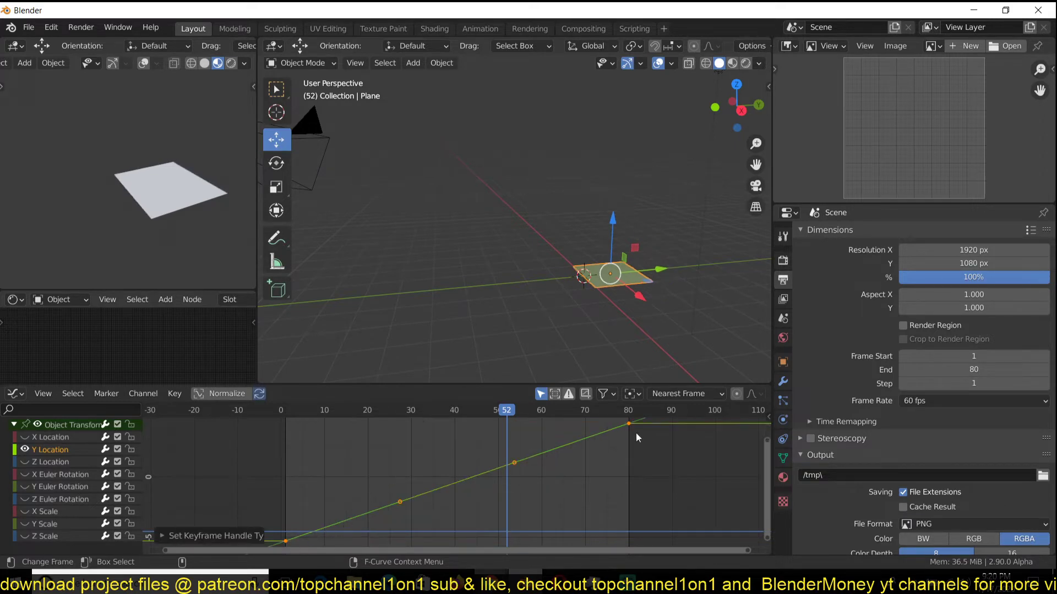
Step: Return to frame 0, play the plane's straight-line motion curve and stop the playback
{"action": "key", "text": "shift+Left"}
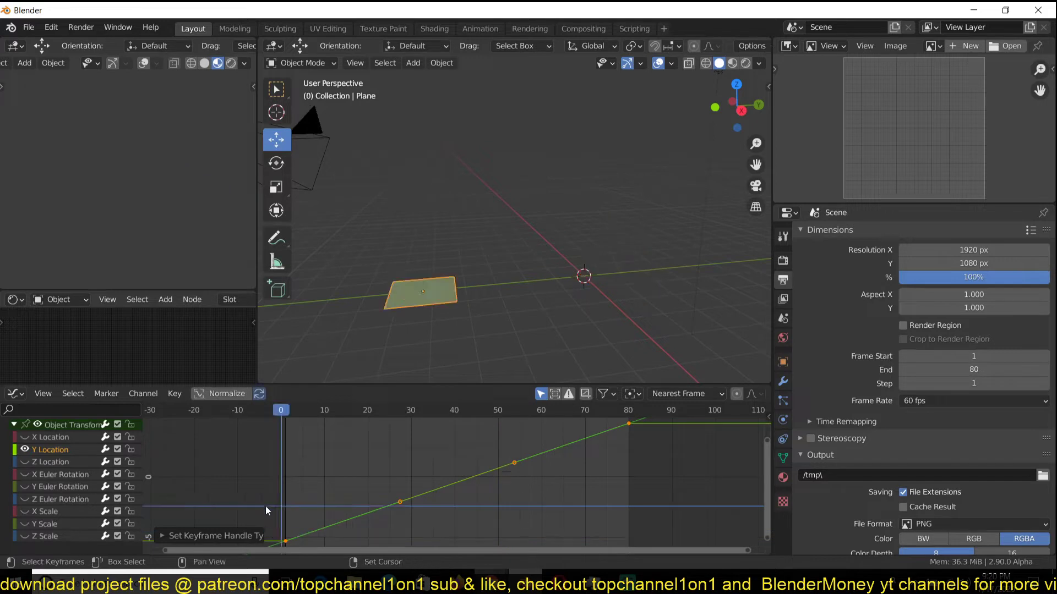
{"action": "key", "text": "space"}
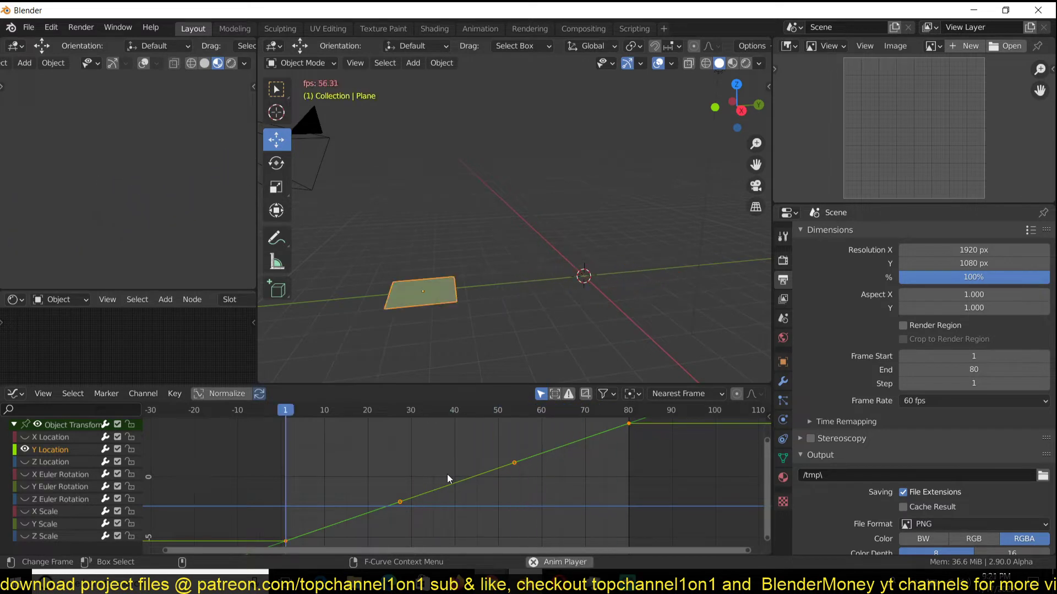
{"action": "key", "text": "space"}
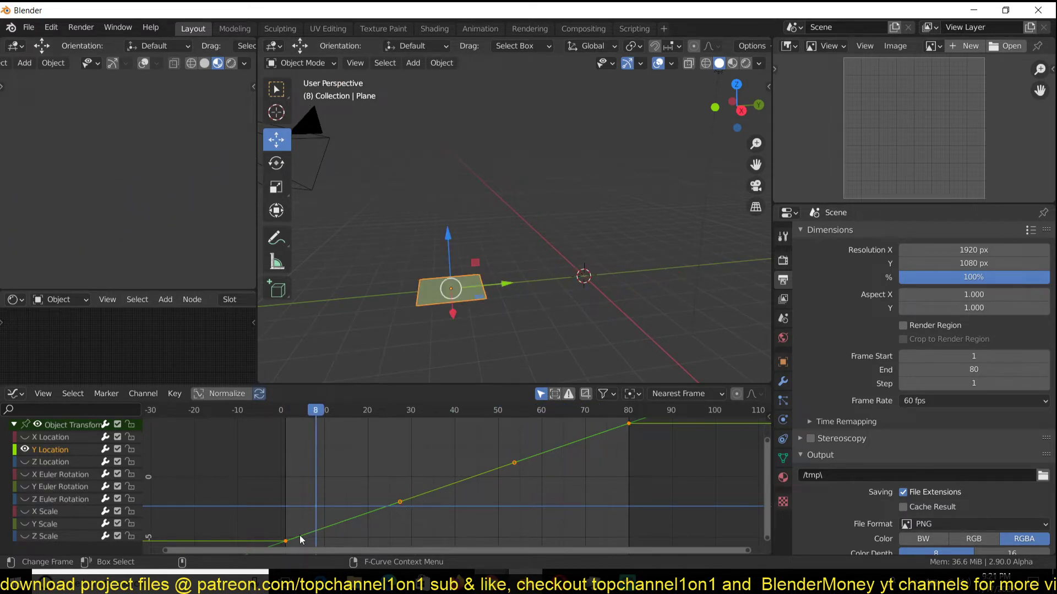
{"action": "left_click", "coordinate": [512, 466]}
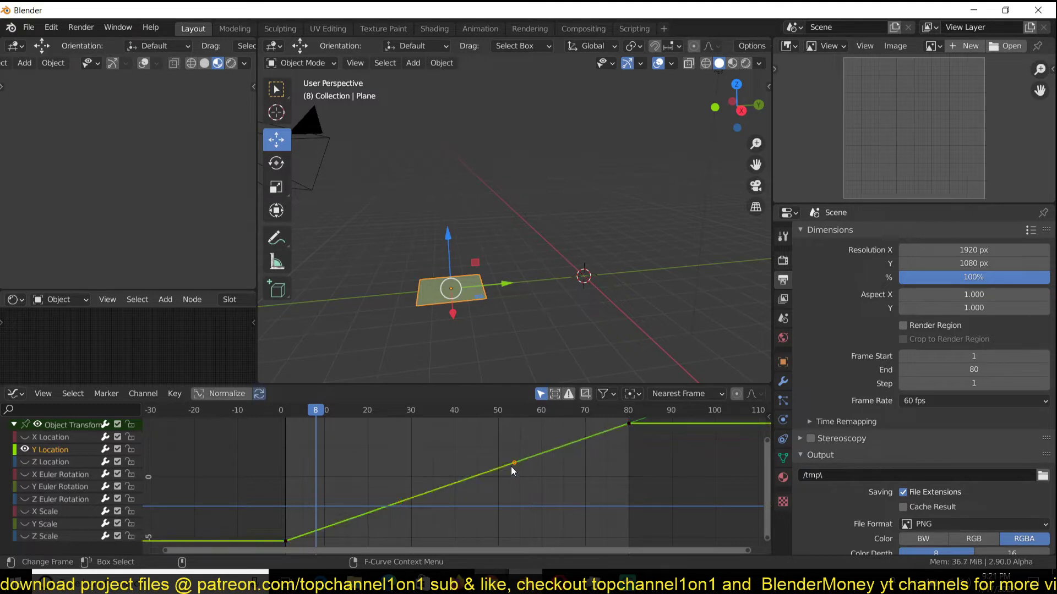
{"action": "key", "text": "g"}
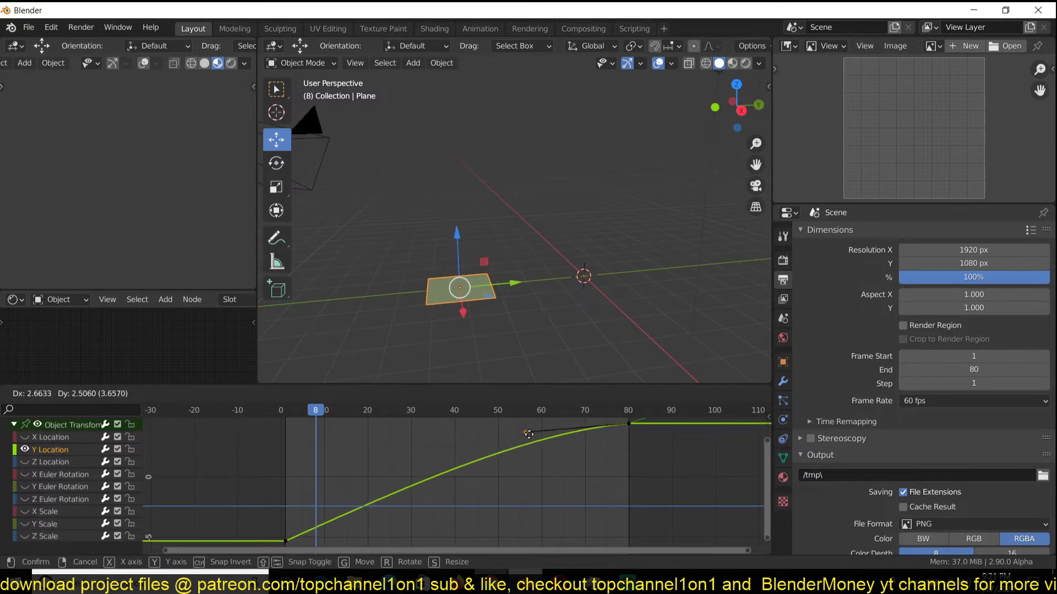
{"action": "right_click", "coordinate": [588, 427]}
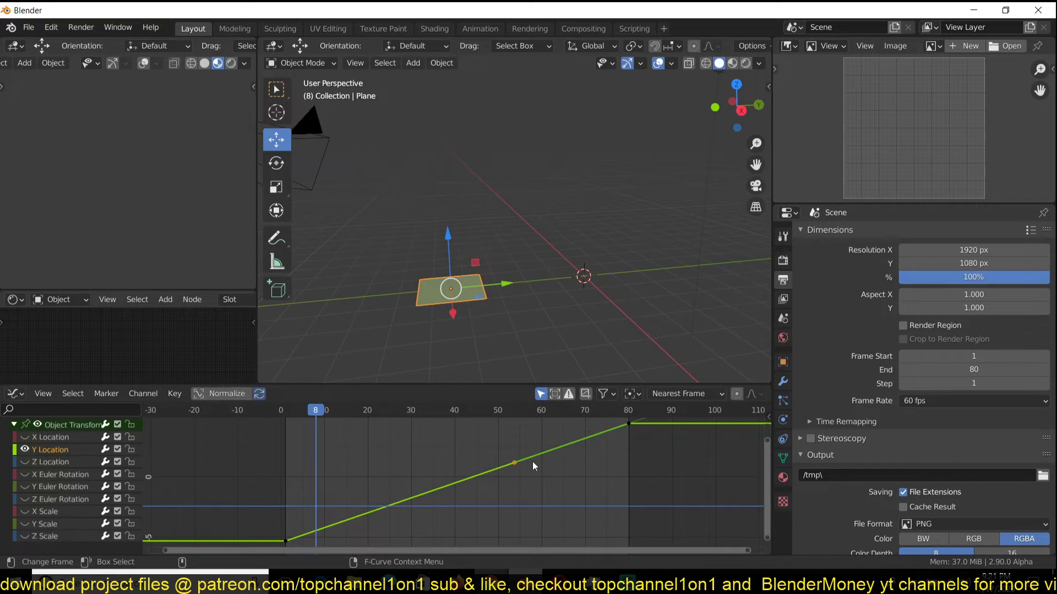
Step: Raise the last Y Location keyframe's incoming handle to about frame 60, slightly above the keyframe, so the motion eases out
{"action": "left_click", "coordinate": [638, 425]}
{"action": "scroll", "coordinate": [633, 429], "scroll_direction": "down", "scroll_amount": 2}
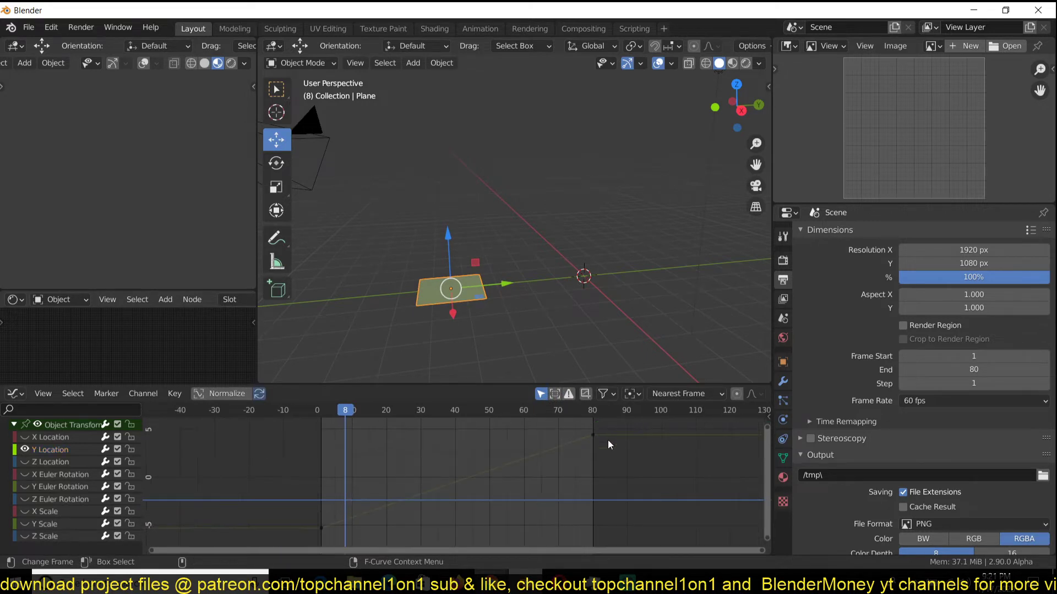
{"action": "left_click", "coordinate": [592, 434]}
{"action": "left_click", "coordinate": [325, 531]}
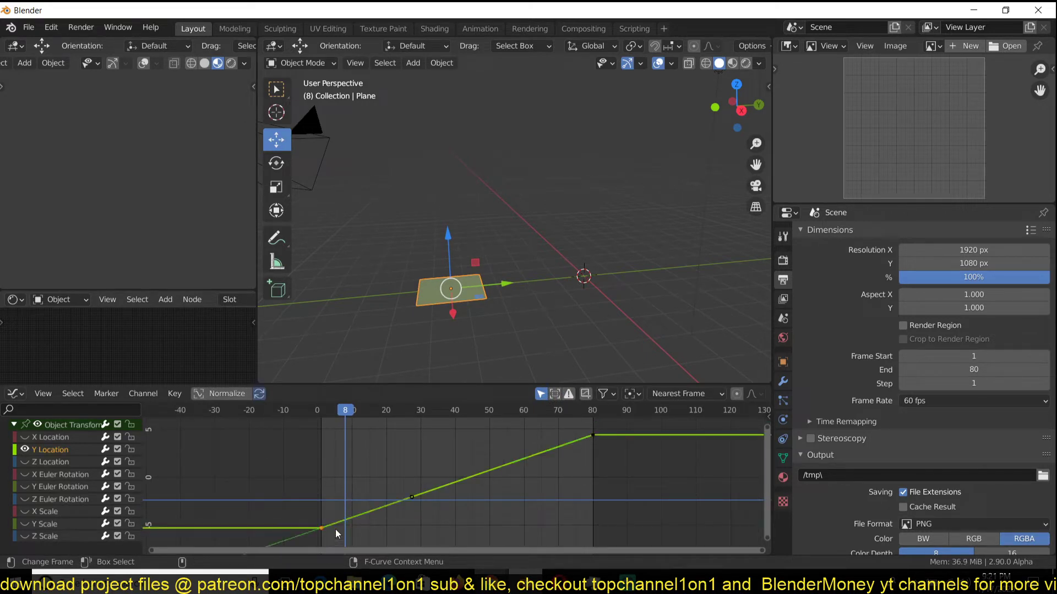
{"action": "left_click", "coordinate": [592, 435]}
{"action": "left_click_drag", "start_coordinate": [500, 469], "coordinate": [525, 430]}
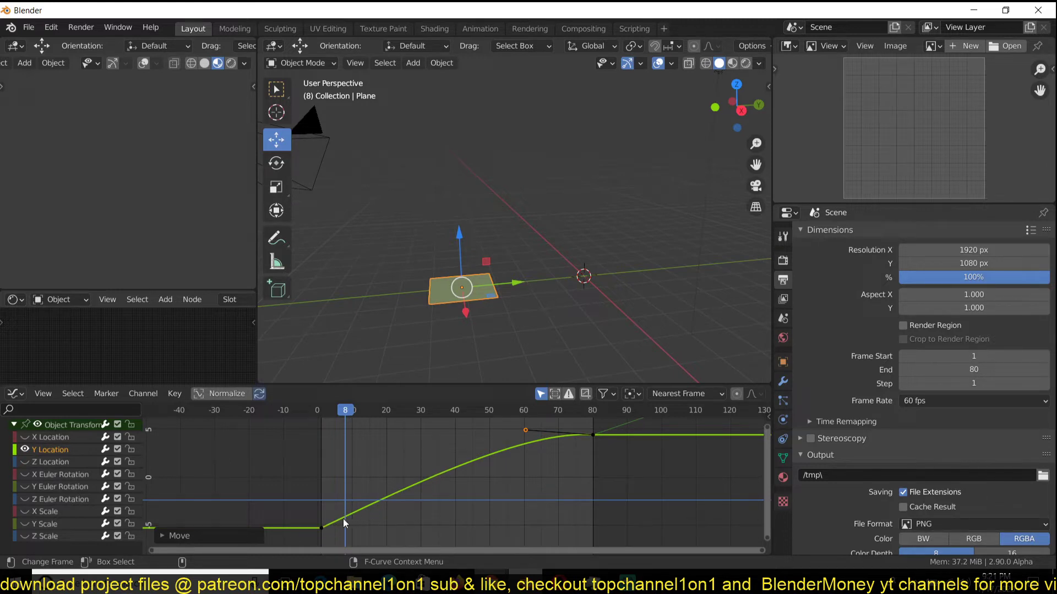
Step: Preview the eased-out motion from the start, and extend the last keyframe's incoming handle to about frame 32
{"action": "left_click", "coordinate": [304, 520]}
{"action": "key", "text": "space"}
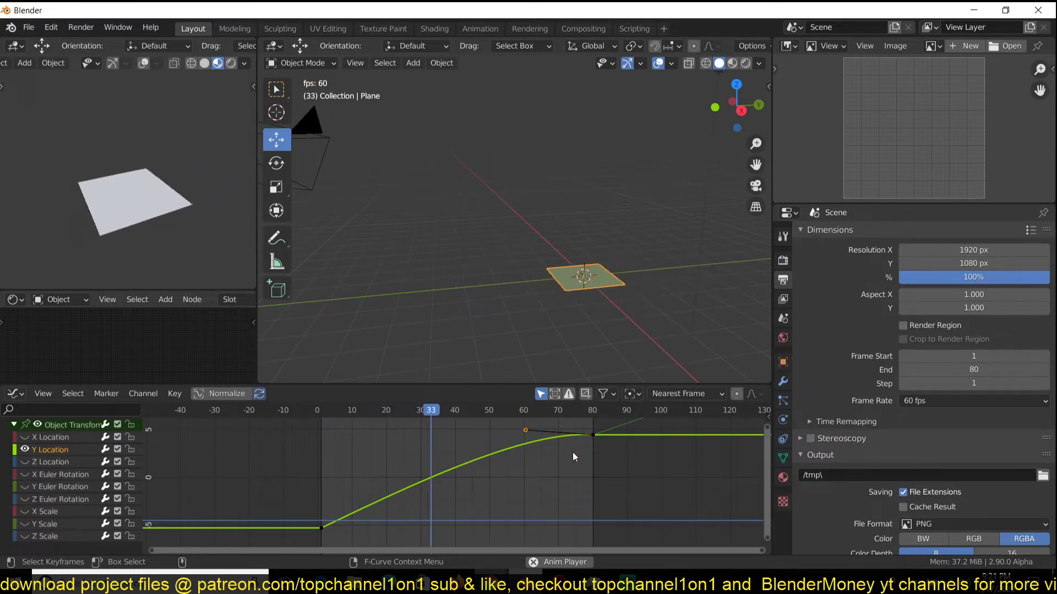
{"action": "key", "text": "space"}
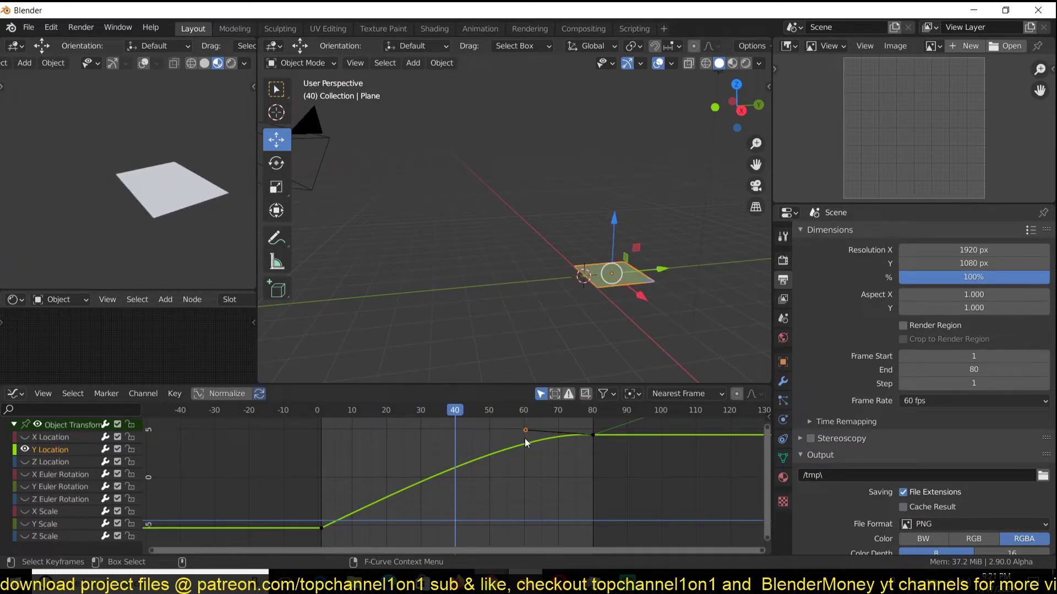
{"action": "key", "text": "g"}
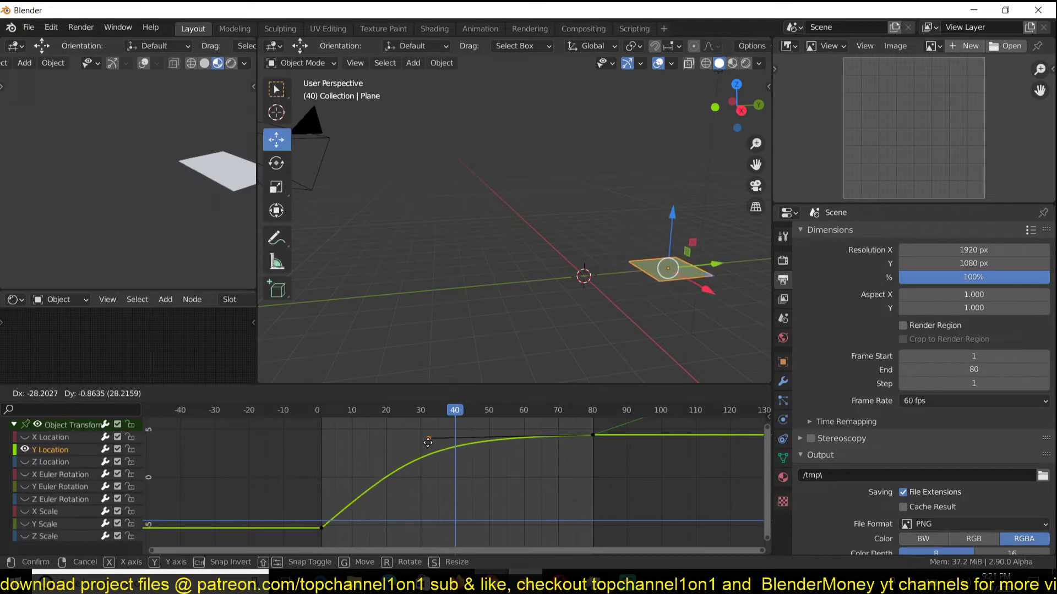
{"action": "left_click", "coordinate": [428, 437]}
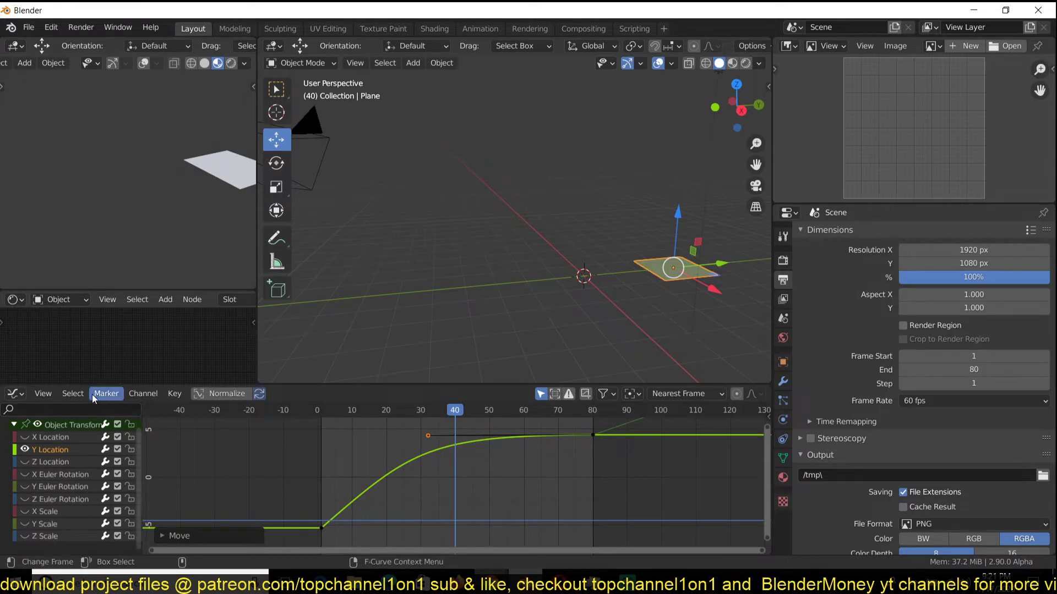
Step: Show the Graph Editor's time axis in seconds and maximize the editor to fill the window
{"action": "left_click", "coordinate": [50, 395]}
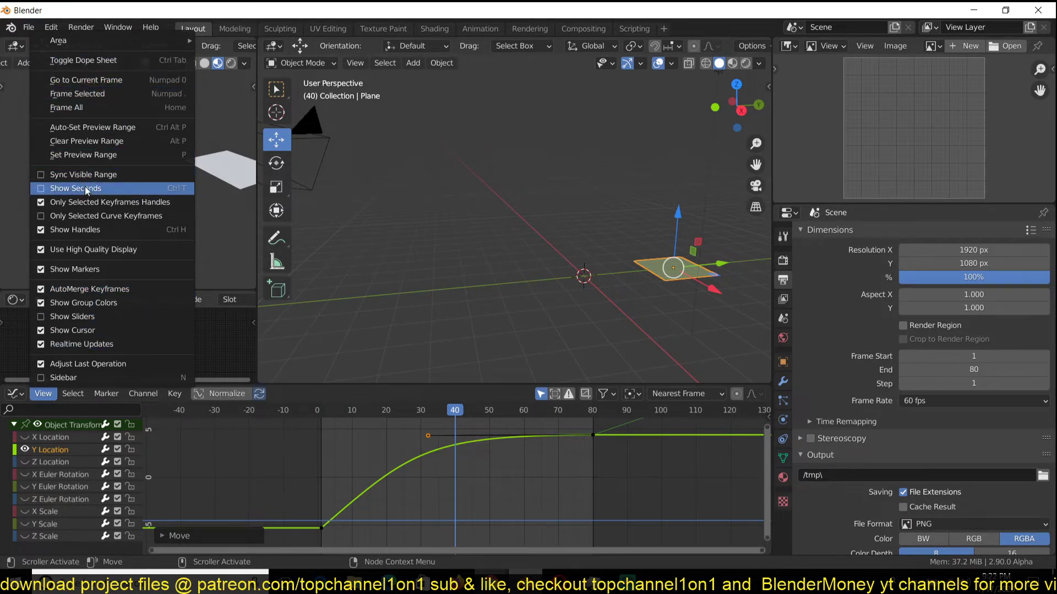
{"action": "left_click", "coordinate": [171, 190]}
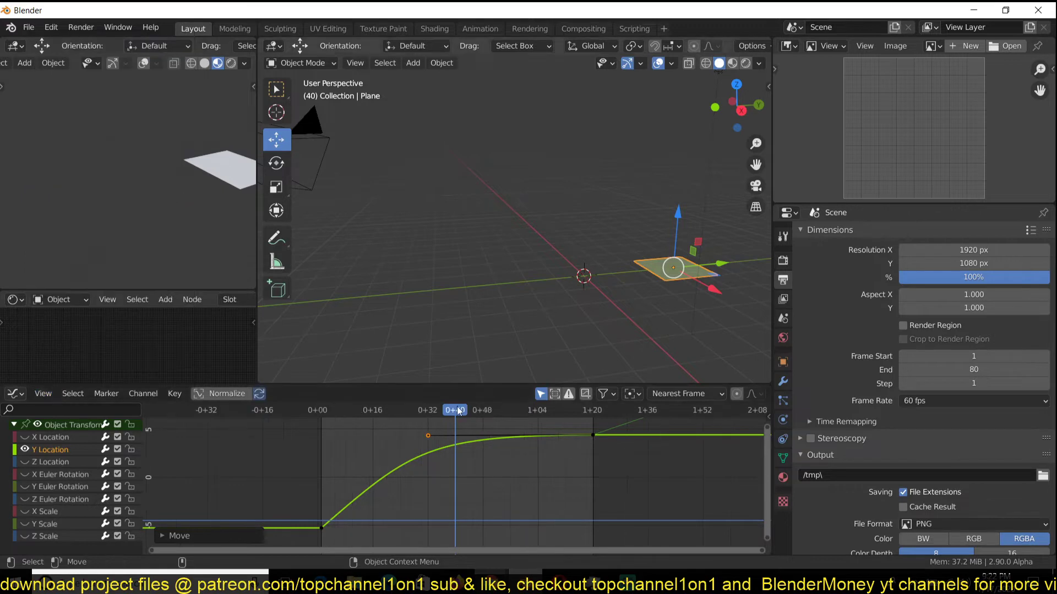
{"action": "scroll", "coordinate": [328, 484], "scroll_direction": "up", "scroll_amount": 1}
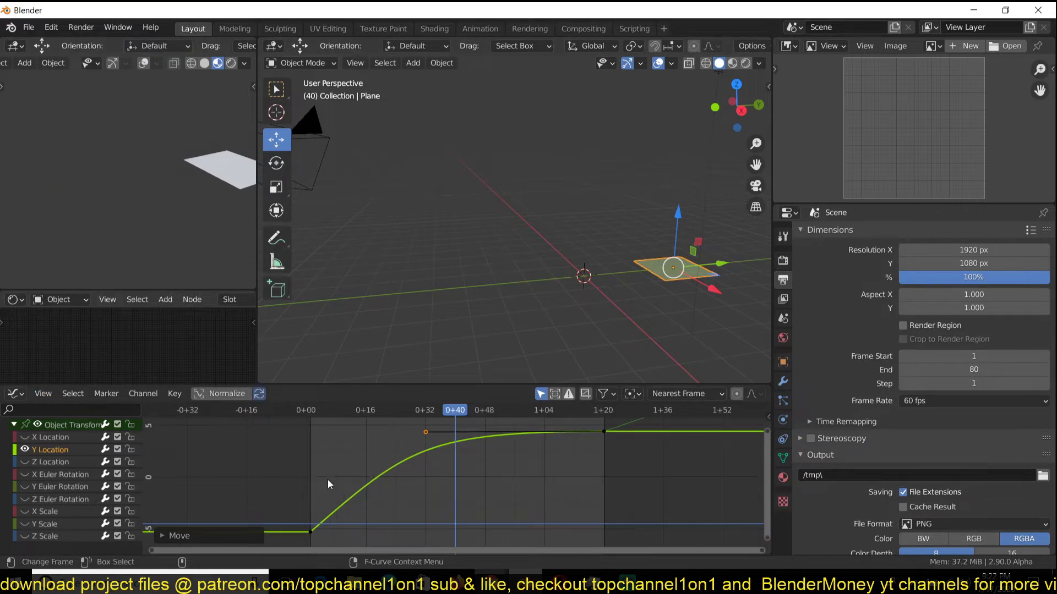
{"action": "key", "text": "ctrl+space"}
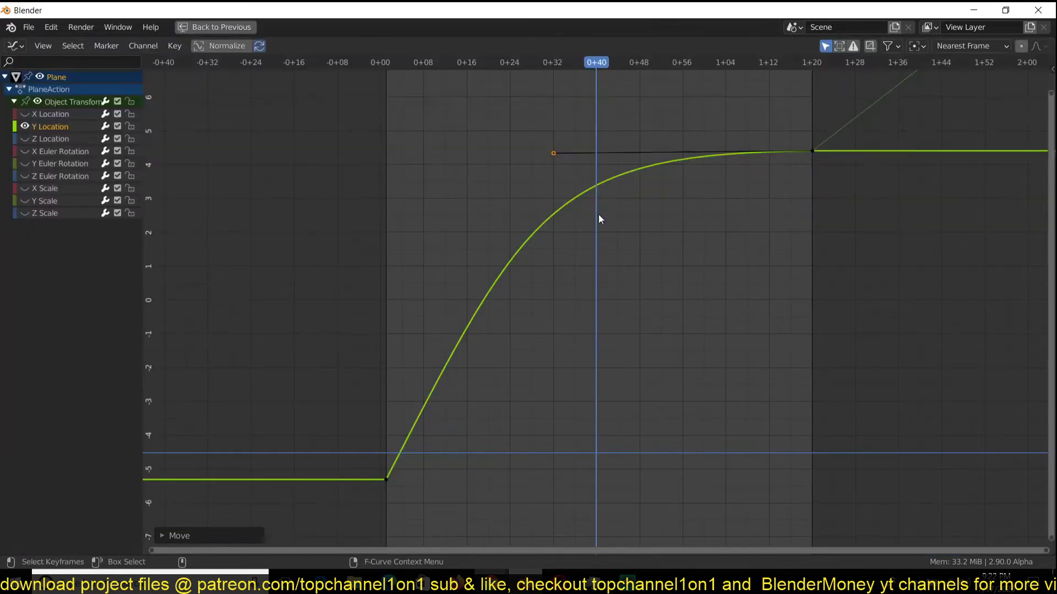
{"action": "scroll", "coordinate": [502, 274], "scroll_direction": "up", "scroll_amount": 1}
Step: Examine how the Y Location curve's value changes over time between the first keyframe, the current frame and the last keyframe
{"action": "left_click", "coordinate": [350, 510]}
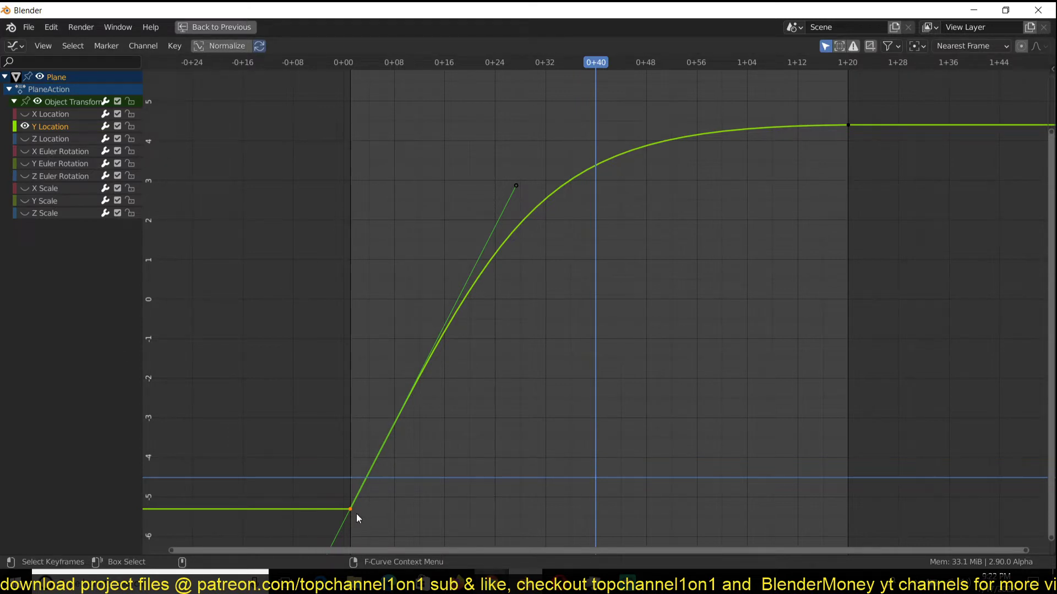
{"action": "left_click_drag", "start_coordinate": [353, 512], "coordinate": [424, 506]}
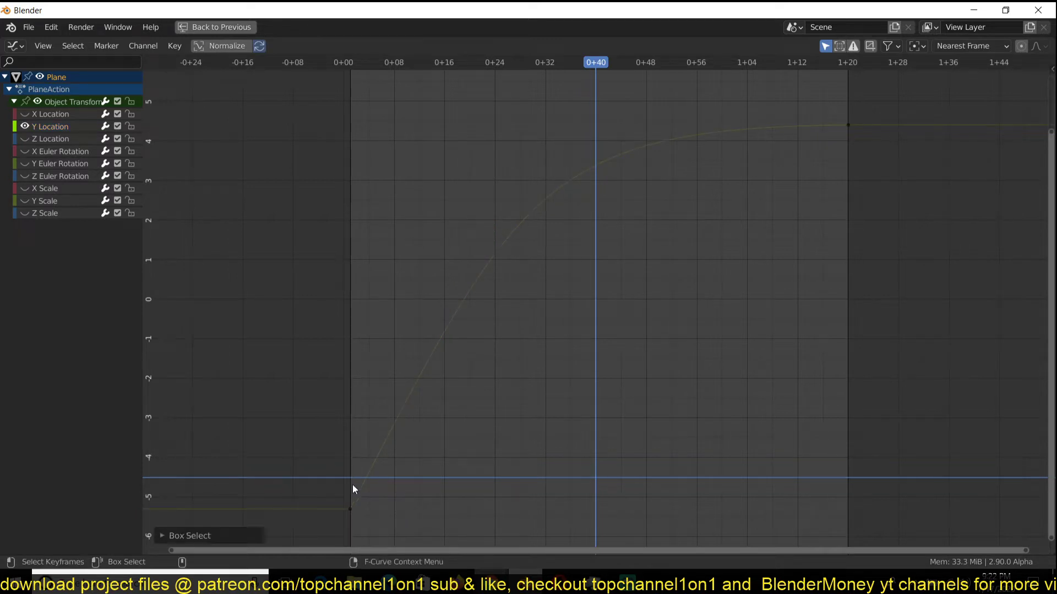
{"action": "left_click", "coordinate": [351, 510]}
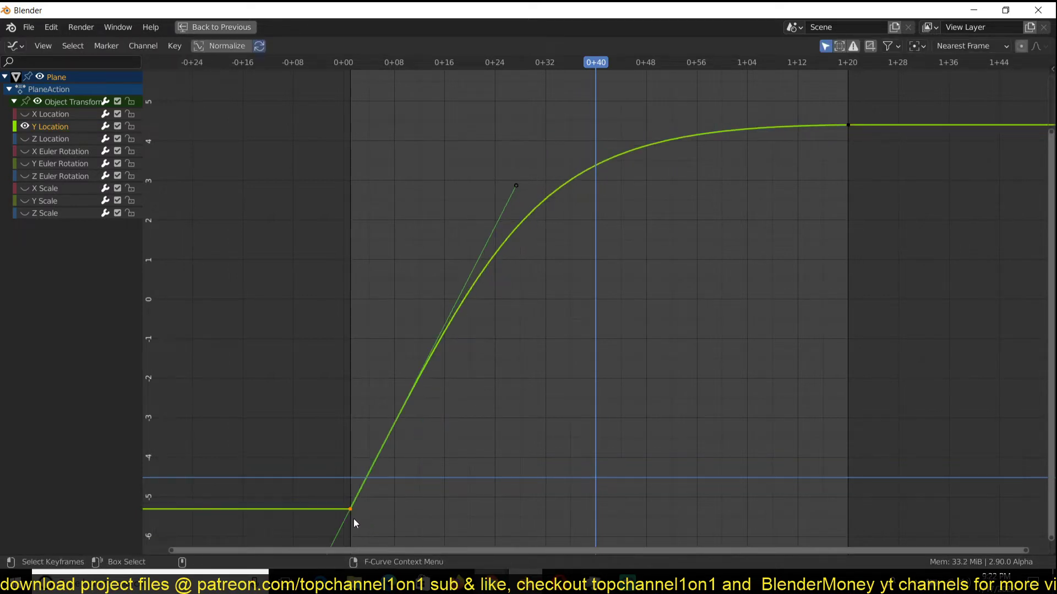
{"action": "left_click_drag", "start_coordinate": [354, 518], "coordinate": [852, 127]}
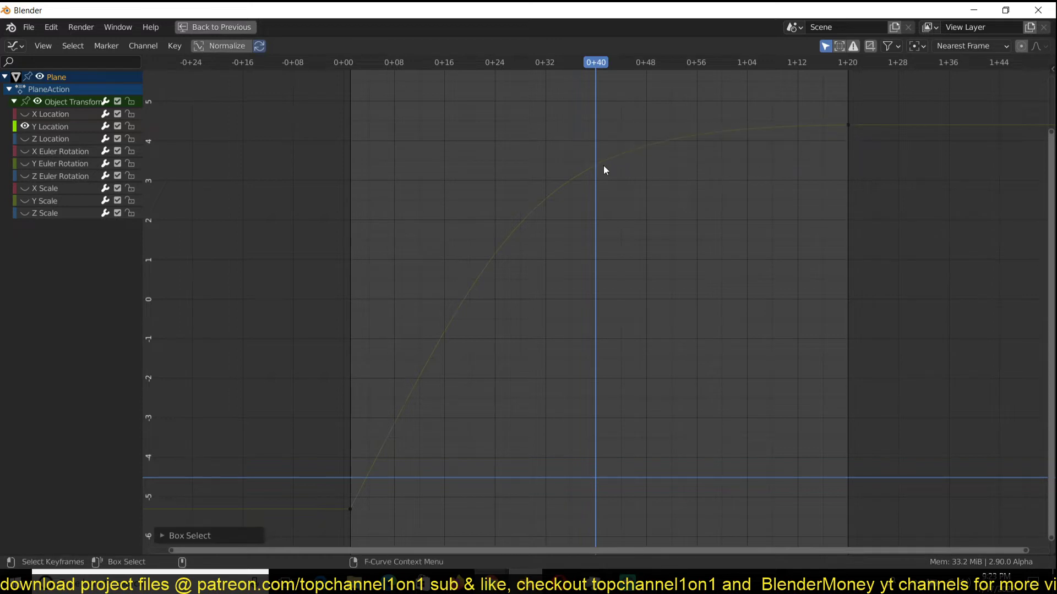
{"action": "left_click_drag", "start_coordinate": [603, 165], "coordinate": [600, 127]}
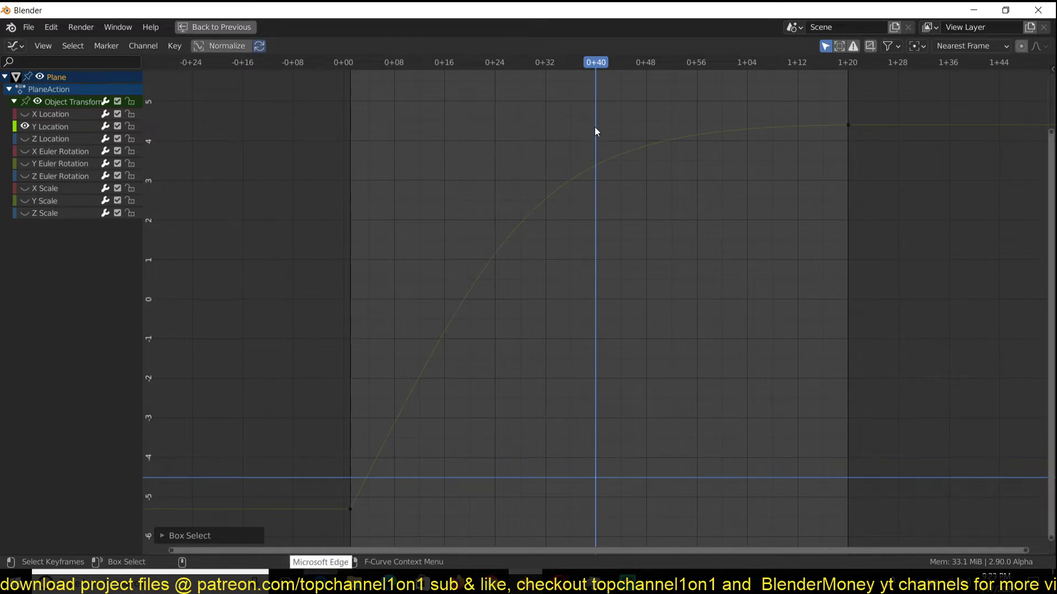
{"action": "left_click_drag", "start_coordinate": [595, 125], "coordinate": [844, 127]}
{"action": "left_click_drag", "start_coordinate": [599, 126], "coordinate": [595, 172]}
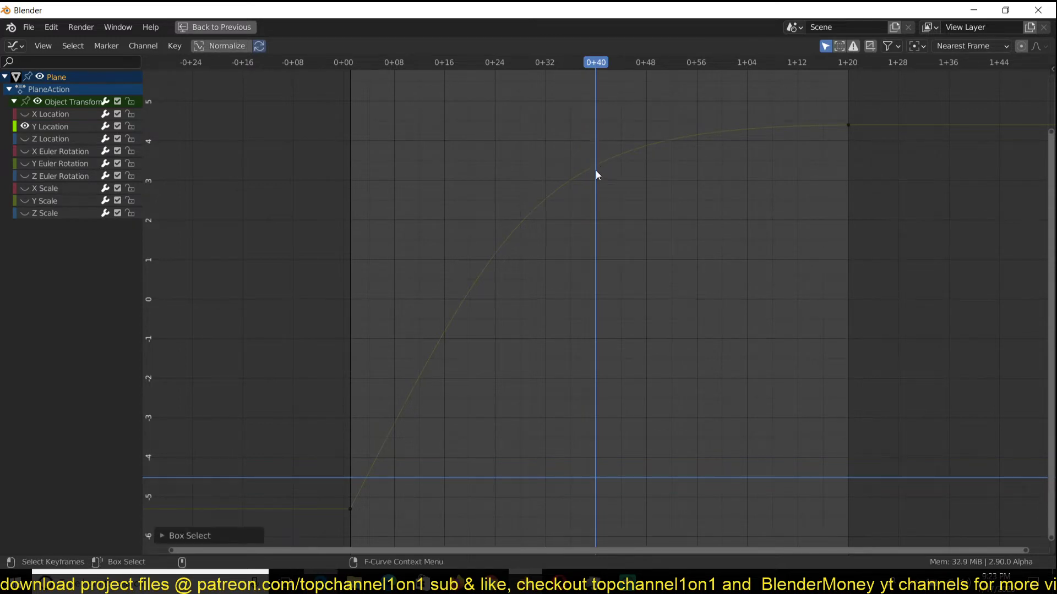
{"action": "left_click_drag", "start_coordinate": [350, 516], "coordinate": [590, 503]}
{"action": "left_click", "coordinate": [350, 511]}
{"action": "left_click_drag", "start_coordinate": [353, 509], "coordinate": [365, 140]}
{"action": "key", "text": "ctrl+Tab"}
{"action": "key", "text": "ctrl+Tab"}
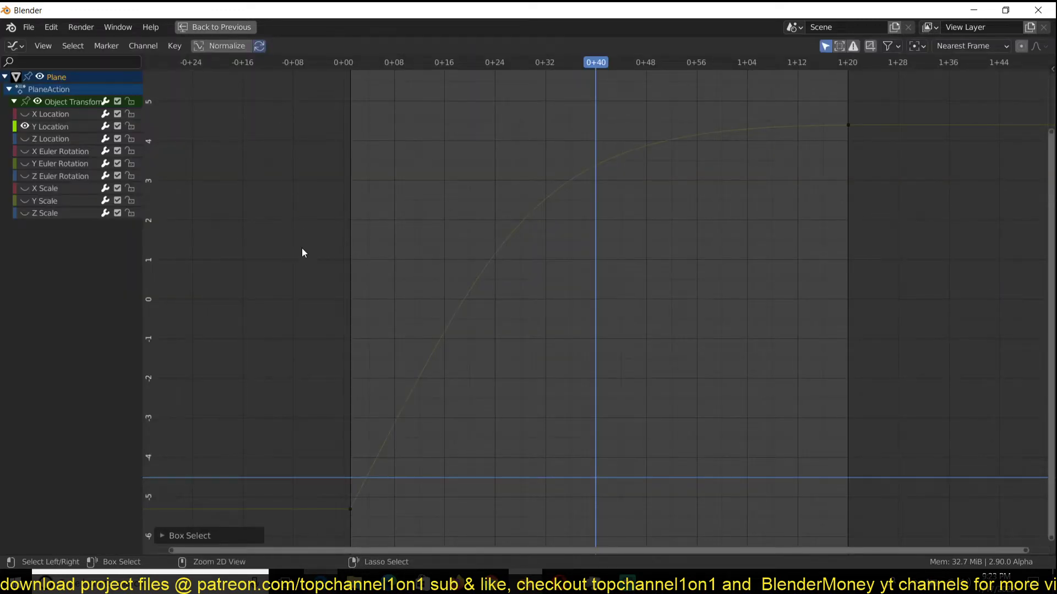
Step: Restore the full layout, frame the whole Y Location curve, and preview the plane's motion from frame 1
{"action": "key", "text": "ctrl+space"}
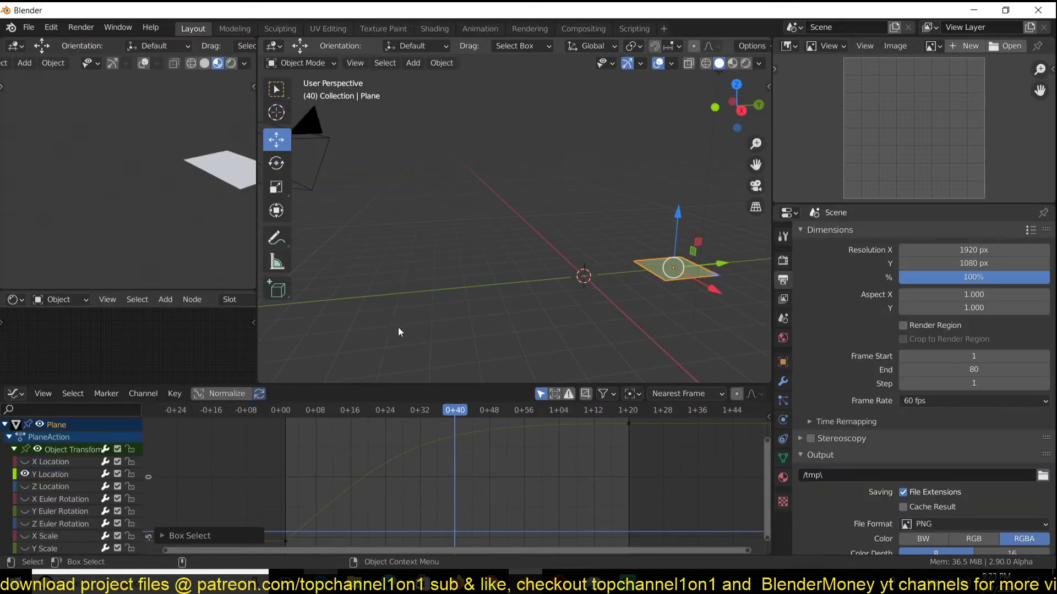
{"action": "key", "text": "Home"}
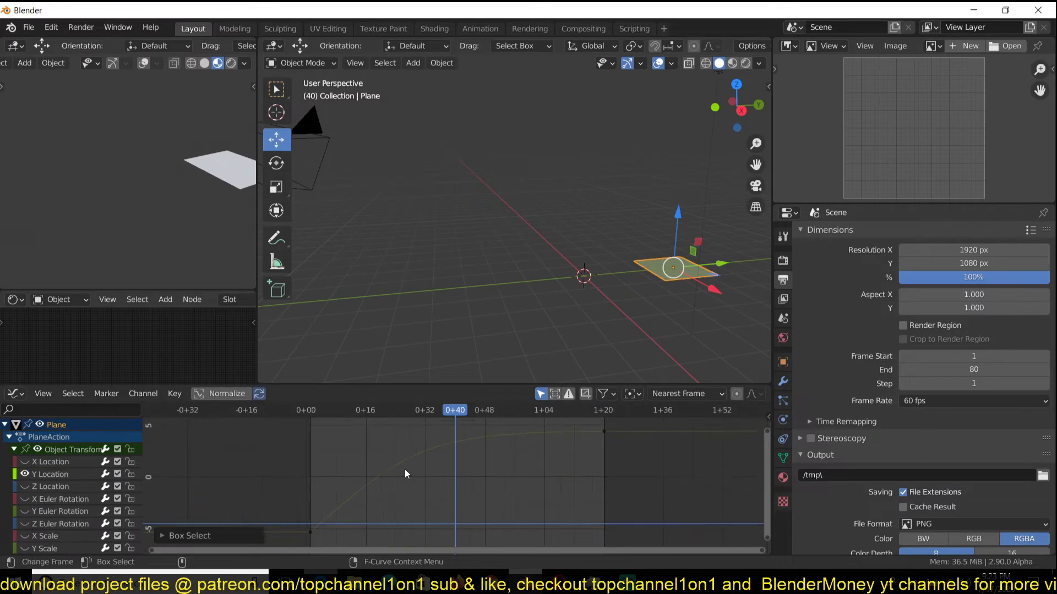
{"action": "left_click", "coordinate": [311, 475]}
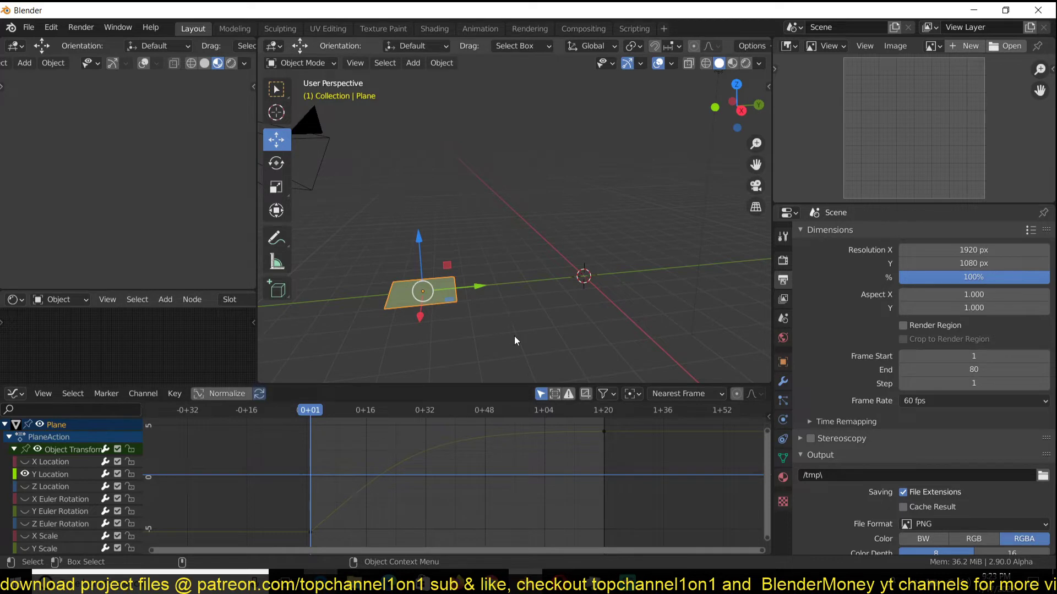
{"action": "key", "text": "space"}
{"action": "key", "text": "space"}
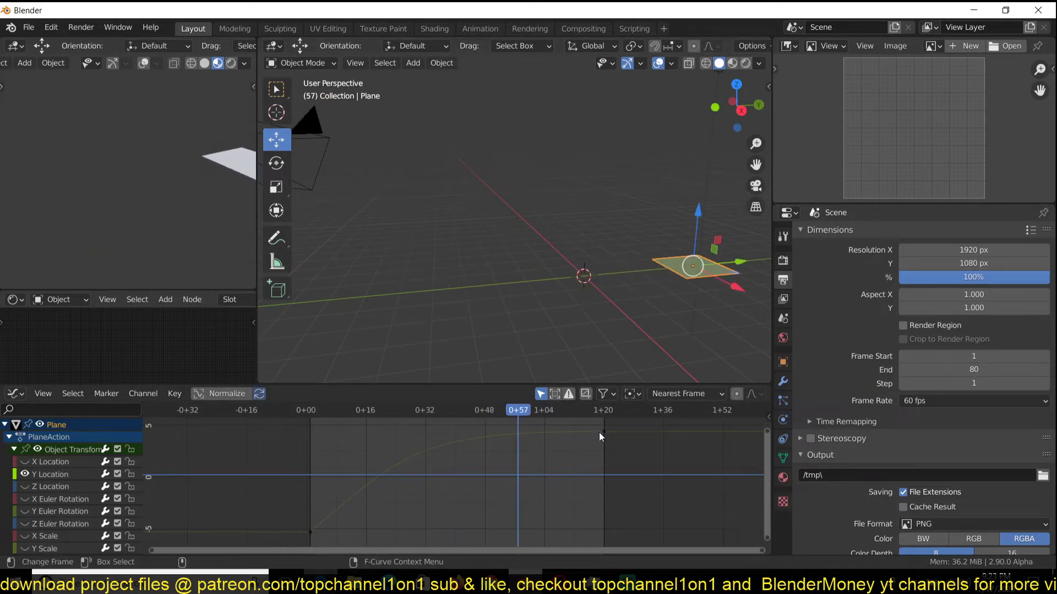
Step: Lower the last Y Location keyframe's incoming handle to about frame 40, just above the first keyframe's level, so the motion eases in
{"action": "left_click", "coordinate": [600, 431]}
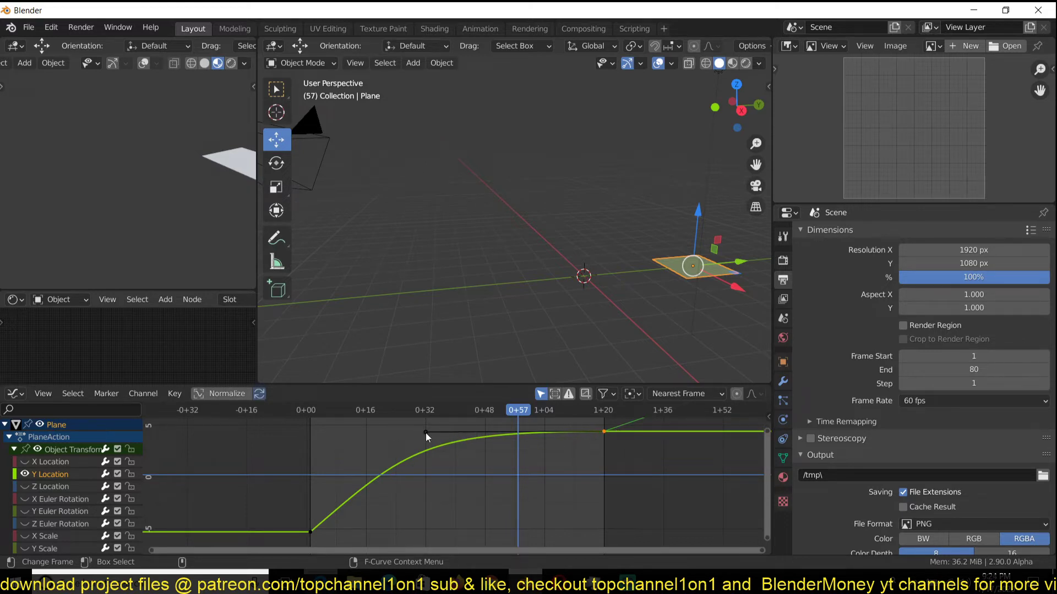
{"action": "left_click", "coordinate": [292, 517]}
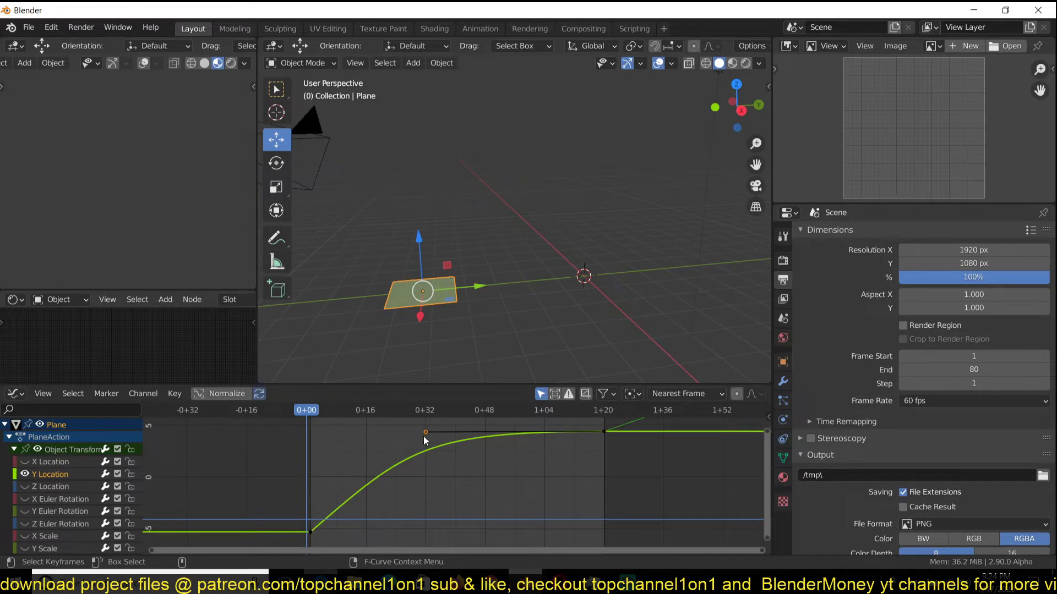
{"action": "key", "text": "g"}
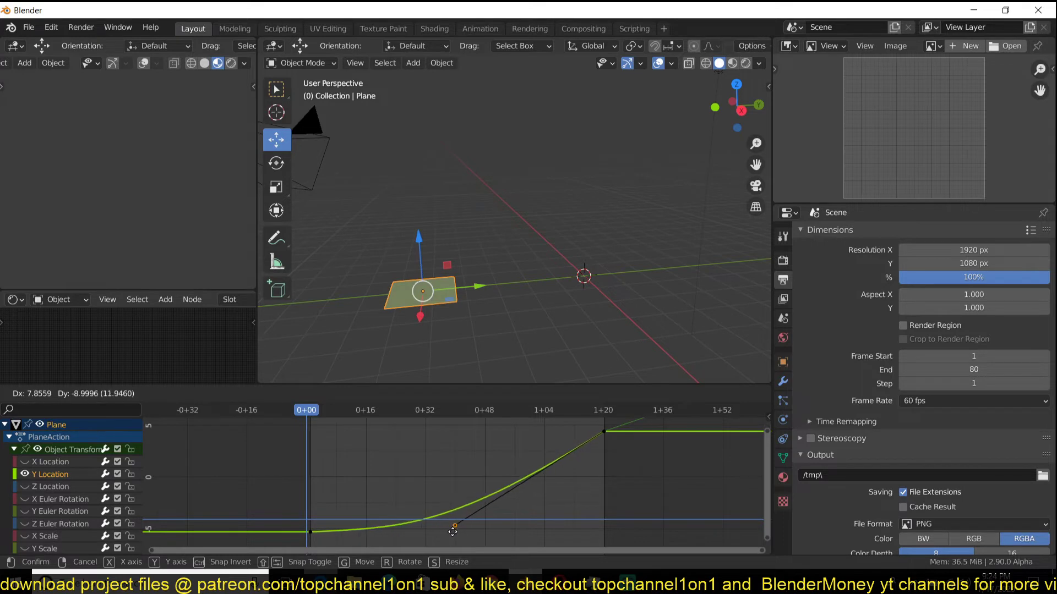
{"action": "left_click", "coordinate": [452, 532]}
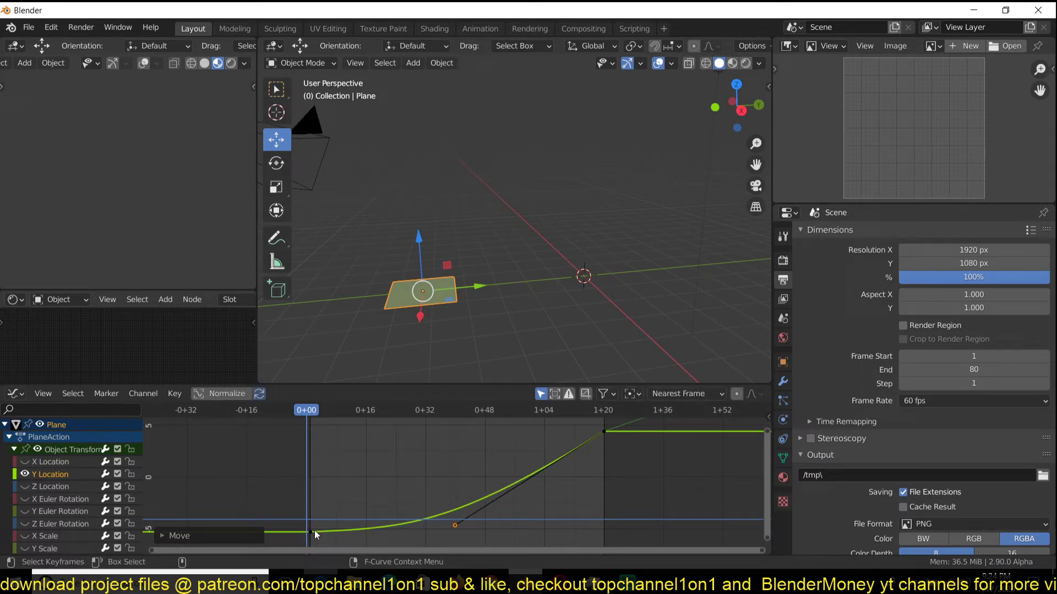
Step: Inspect the eased-in Y Location curve in an enlarged Graph Editor and preview the motion in the full layout
{"action": "key", "text": "ctrl+space"}
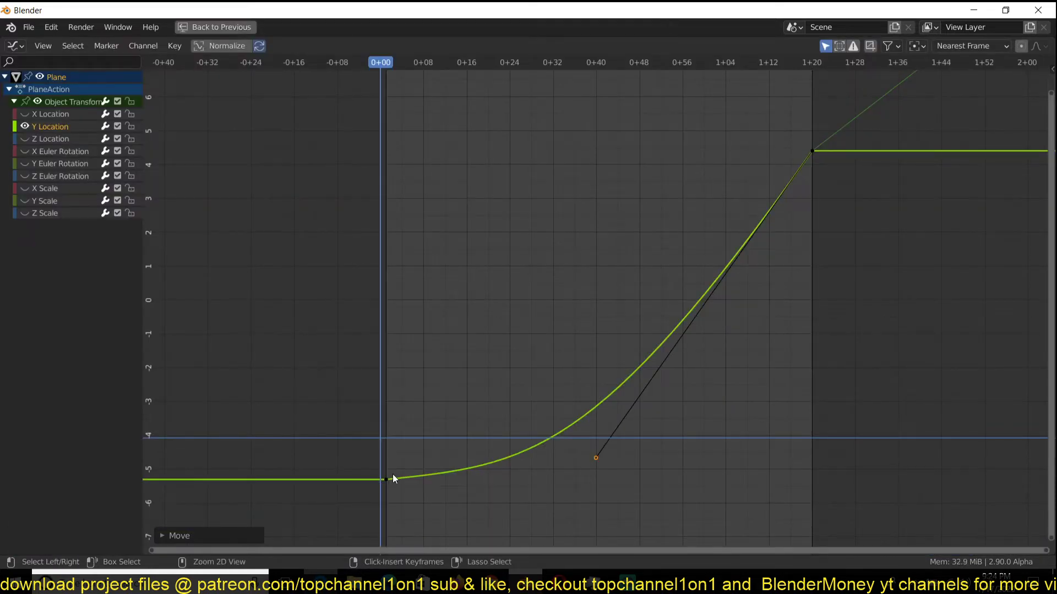
{"action": "key", "text": "ctrl+space"}
{"action": "key", "text": "space"}
{"action": "middle_click_drag", "start_coordinate": [435, 495], "coordinate": [463, 504], "text": "ctrl"}
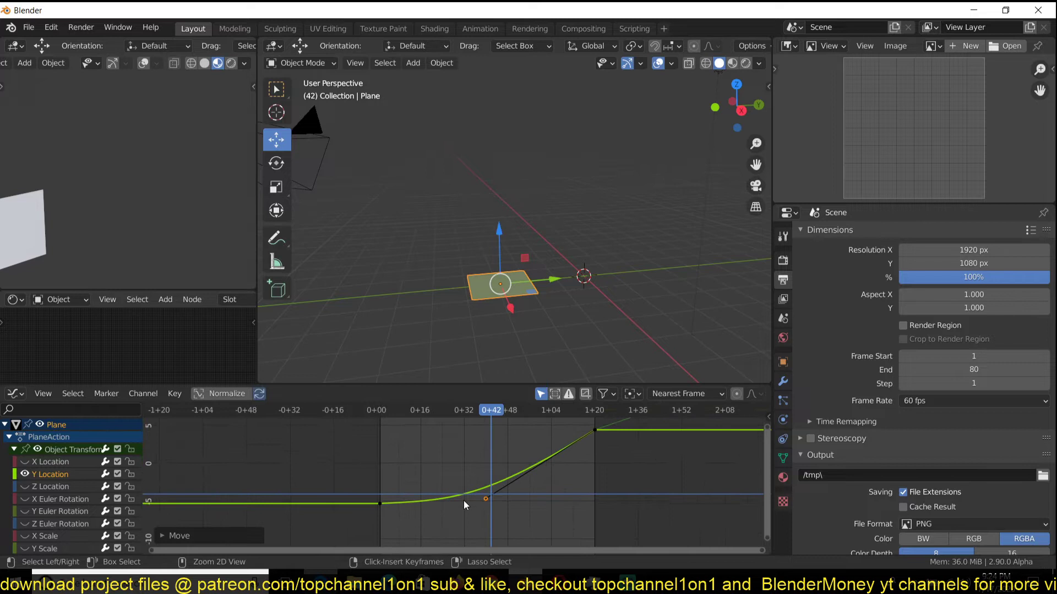
Step: Raise the last keyframe's incoming handle to about frame 39 at a value near -1.8, and preview the motion from the start
{"action": "left_click", "coordinate": [493, 500]}
{"action": "left_click", "coordinate": [504, 490]}
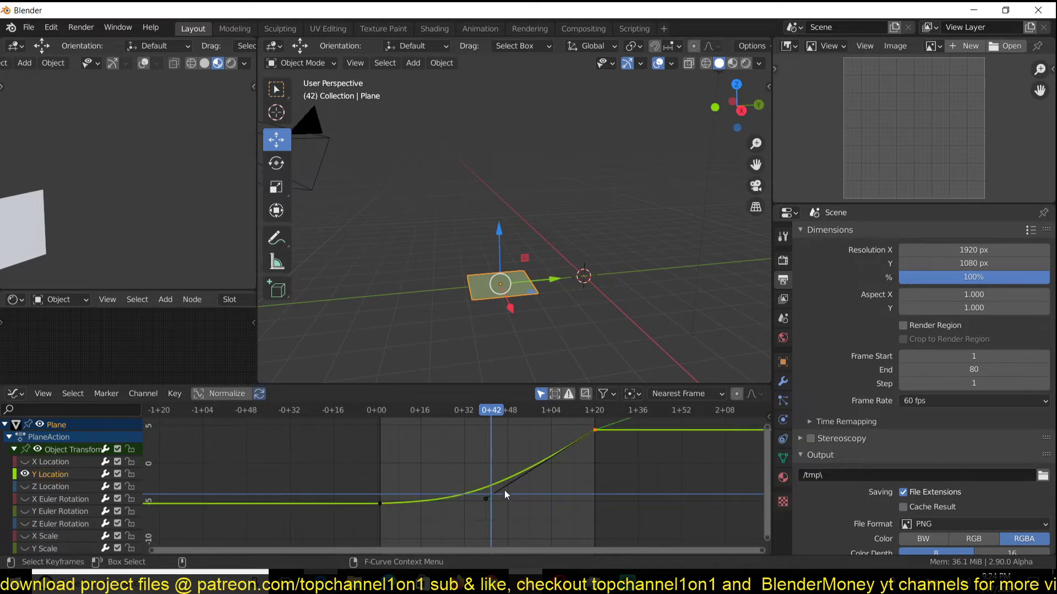
{"action": "left_click_drag", "start_coordinate": [488, 501], "coordinate": [486, 479]}
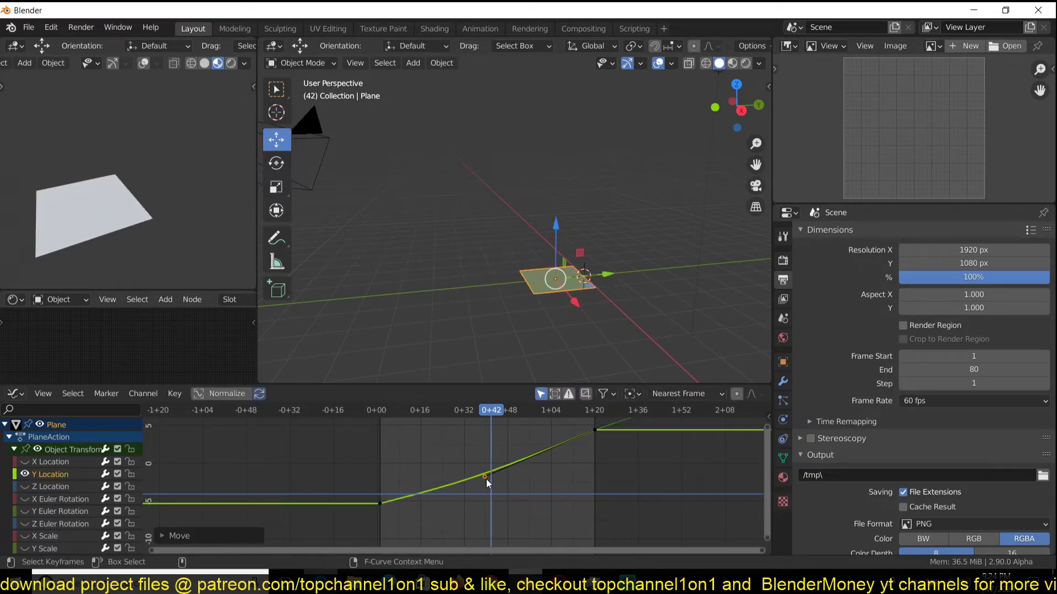
{"action": "right_click", "coordinate": [331, 500], "text": "shift"}
{"action": "key", "text": "space"}
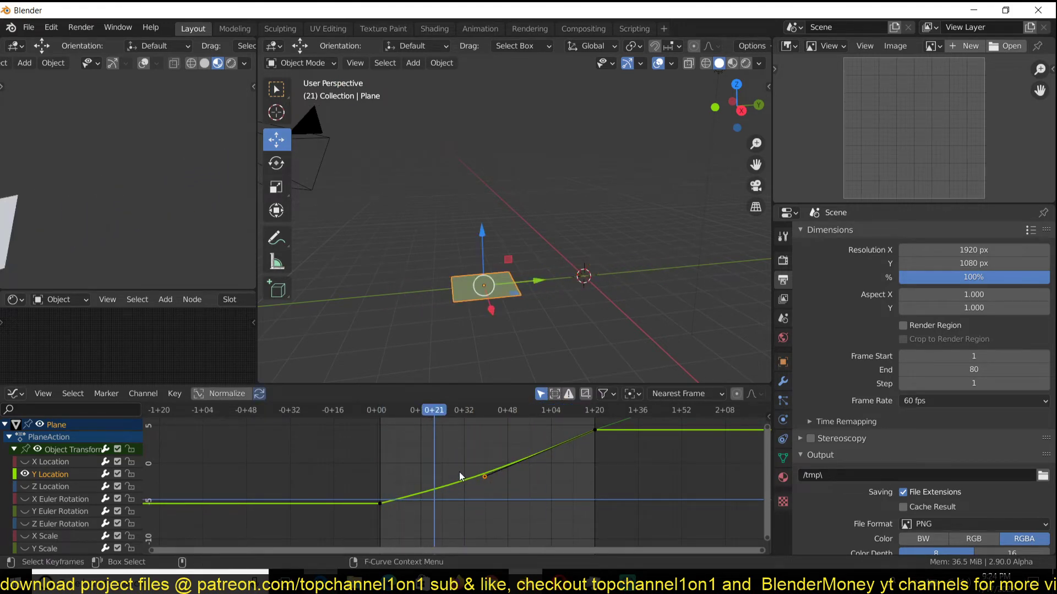
Step: In an enlarged Graph Editor, move the last keyframe's incoming handle to about frame 55 so the curve runs nearly straight
{"action": "key", "text": "ctrl+space"}
{"action": "middle_click_drag", "start_coordinate": [524, 353], "coordinate": [420, 404]}
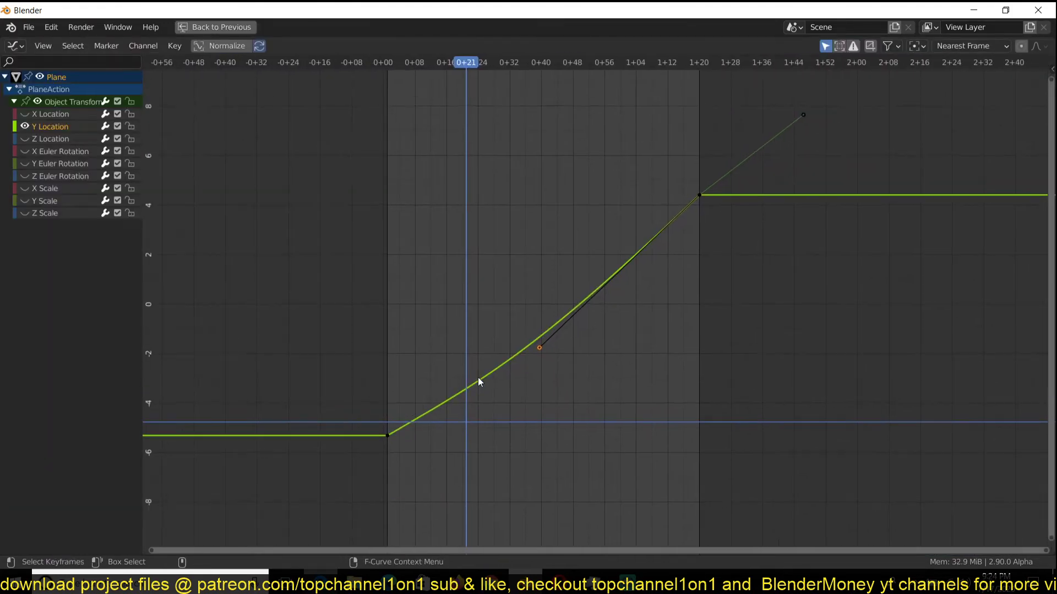
{"action": "middle_click_drag", "start_coordinate": [479, 379], "coordinate": [440, 407]}
{"action": "key", "text": "g"}
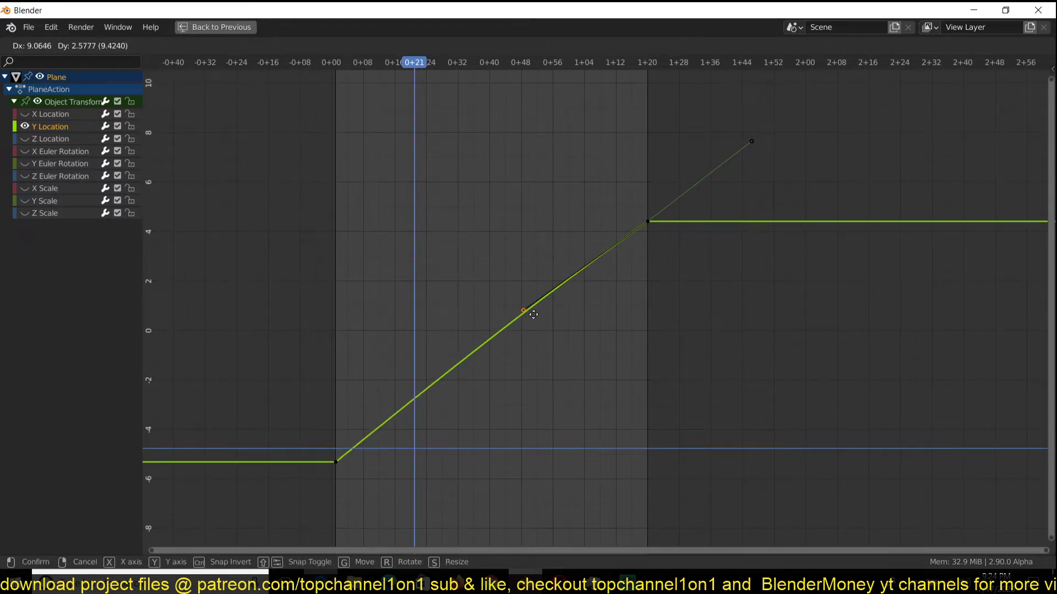
{"action": "left_click", "coordinate": [556, 295]}
{"action": "key", "text": "ctrl+space"}
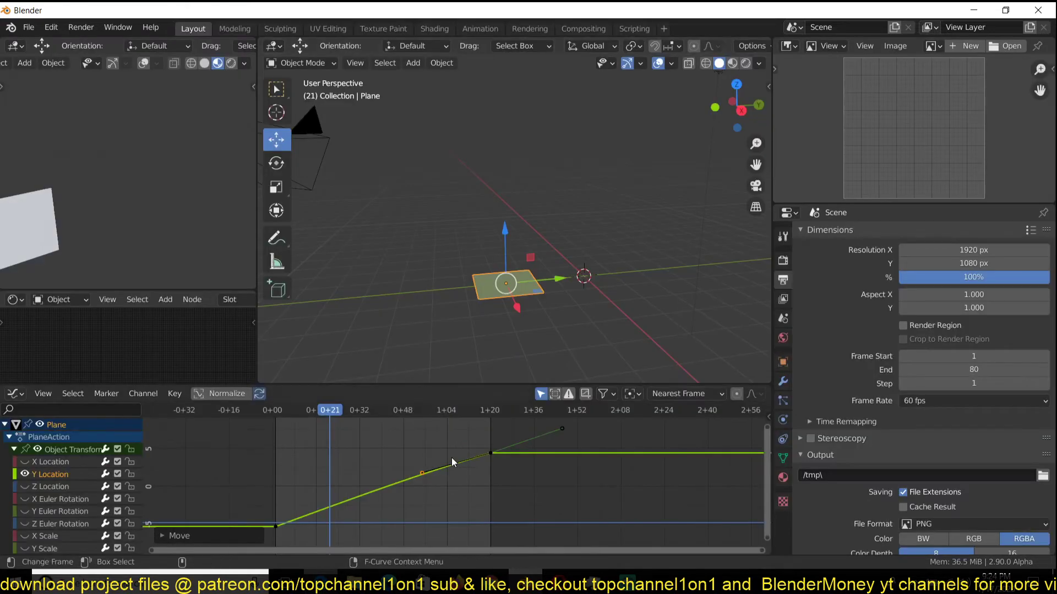
Step: Move the last keyframe's incoming handle to about frame 49, slightly above the keyframe, so the motion eases out
{"action": "middle_click_drag", "start_coordinate": [452, 457], "coordinate": [554, 435], "text": "ctrl"}
{"action": "key", "text": "g"}
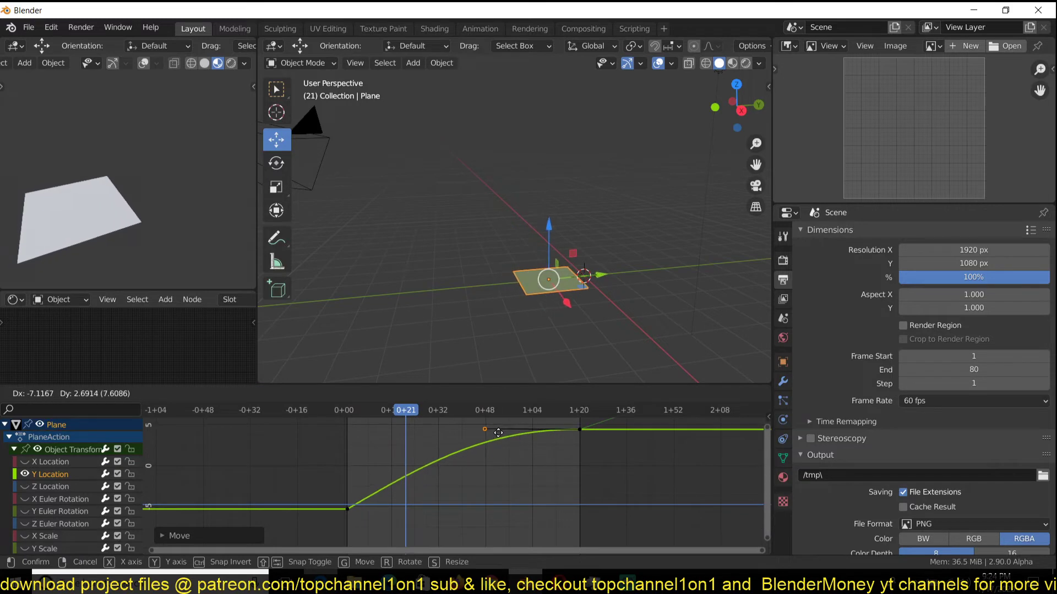
{"action": "left_click", "coordinate": [498, 429]}
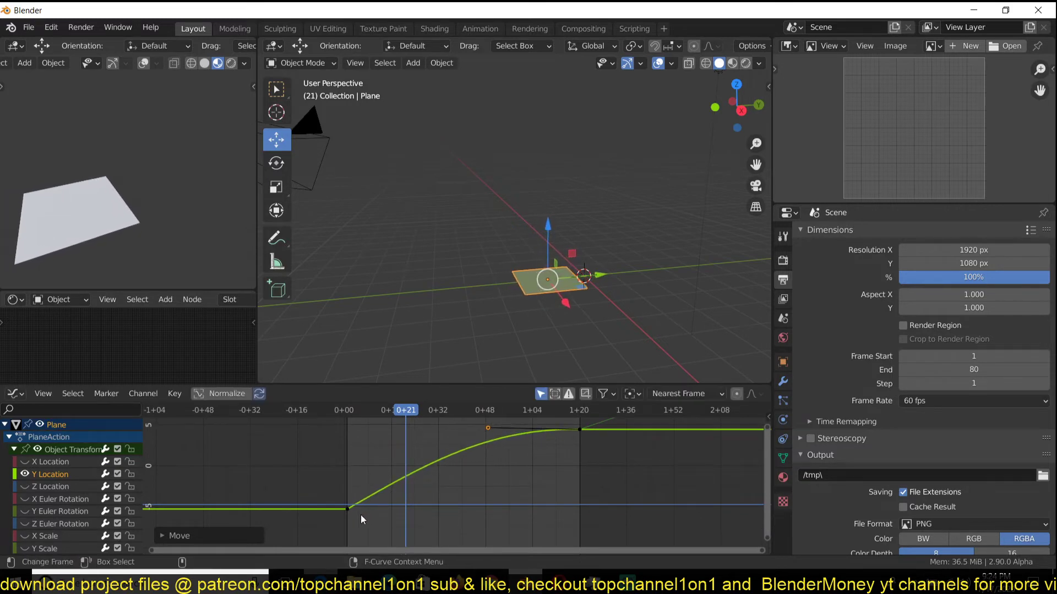
Step: Pull the first keyframe's outgoing handle straight up above the keyframe to a value of about 4.8 for a fast start
{"action": "left_click", "coordinate": [348, 509]}
{"action": "left_click", "coordinate": [424, 465]}
{"action": "key", "text": "g"}
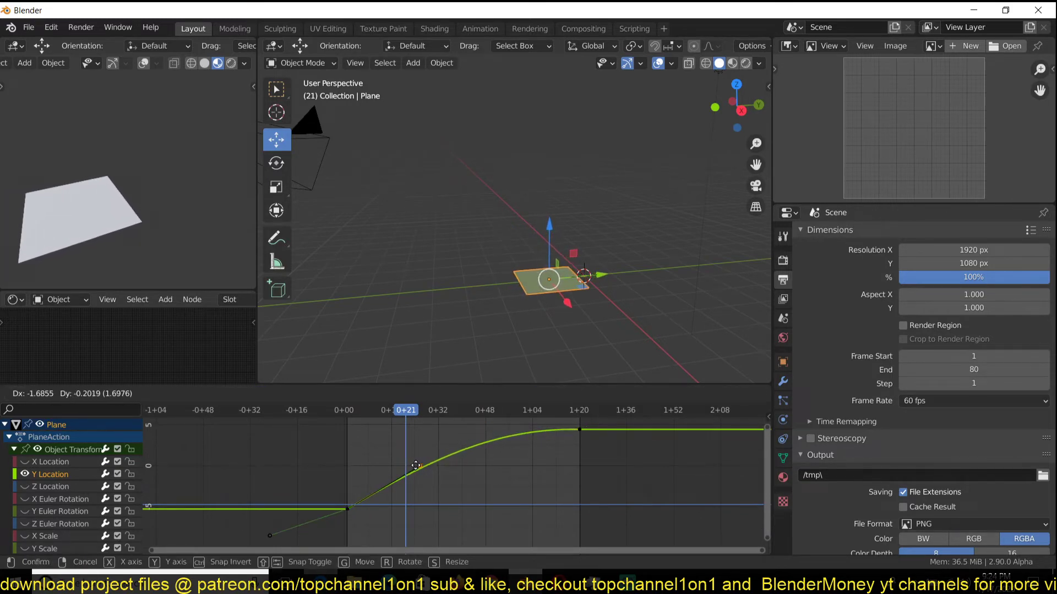
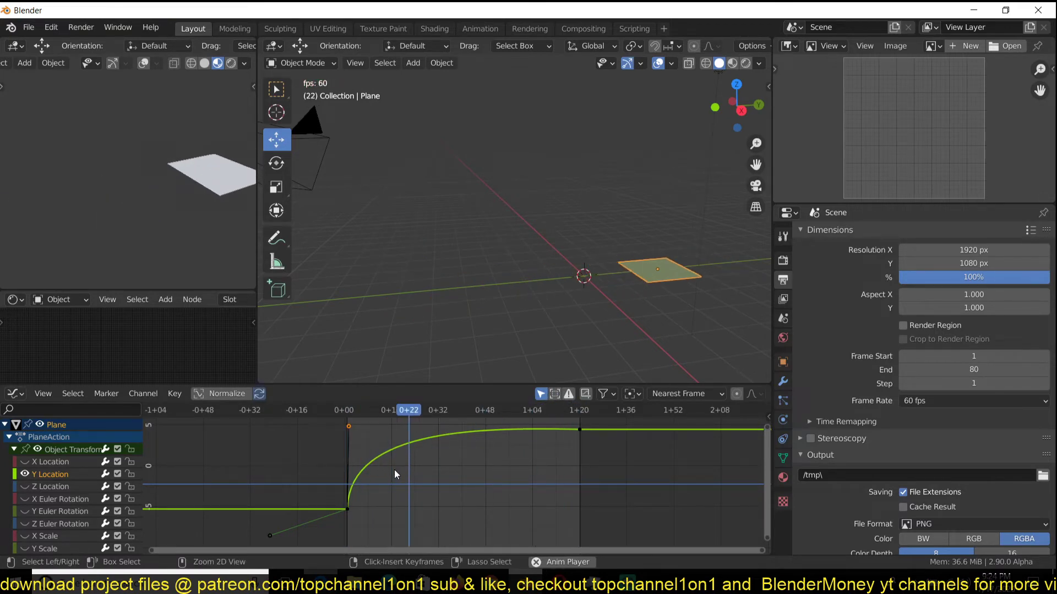
Step: Stop the playback and inspect the reshaped Y Location curve in an enlarged Graph Editor
{"action": "key", "text": "ctrl+space"}
{"action": "key", "text": "space"}
{"action": "middle_click_drag", "start_coordinate": [437, 385], "coordinate": [411, 434]}
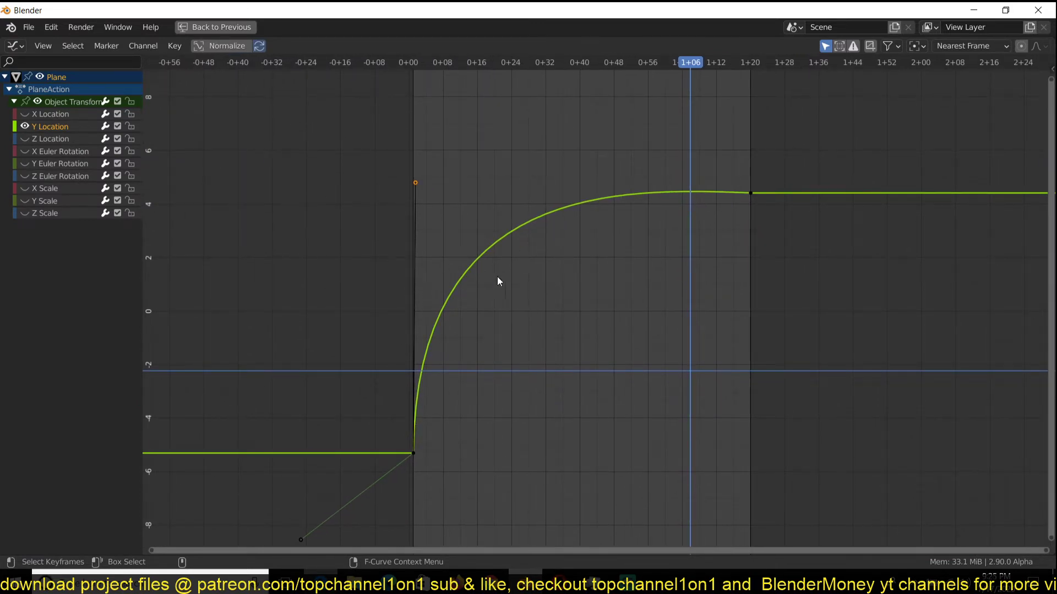
{"action": "key", "text": "ctrl+space"}
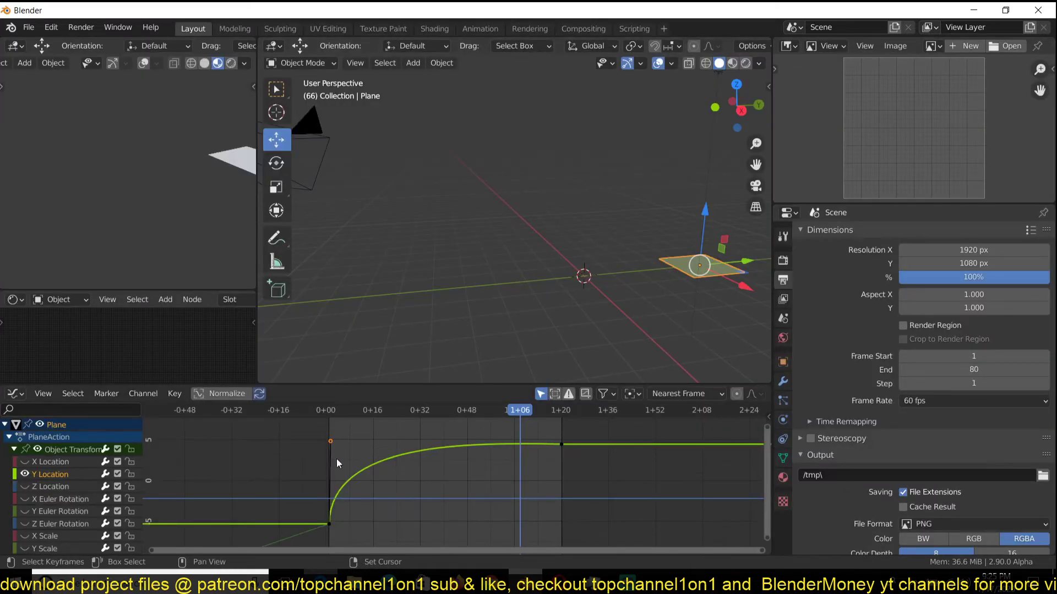
Step: Compare the first and last keyframes with their handles, and replay the animation from frame 0
{"action": "right_click", "coordinate": [329, 464], "text": "shift"}
{"action": "left_click_drag", "start_coordinate": [322, 438], "coordinate": [403, 543]}
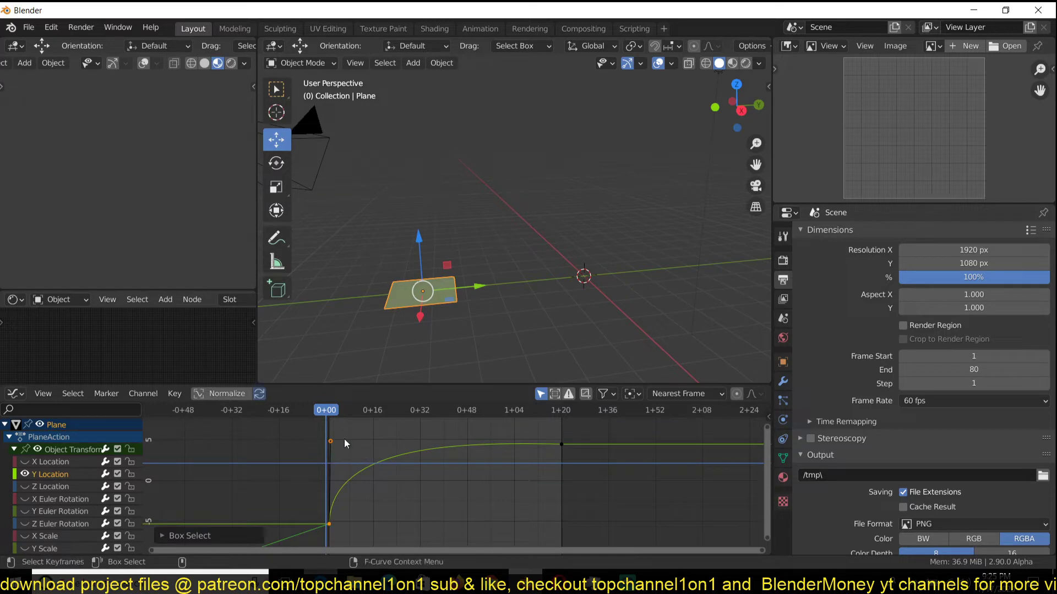
{"action": "left_click_drag", "start_coordinate": [403, 436], "coordinate": [326, 529]}
{"action": "key", "text": "alt+Tab"}
{"action": "key", "text": "alt+Tab"}
{"action": "left_click_drag", "start_coordinate": [408, 442], "coordinate": [522, 471]}
{"action": "key", "text": "space"}
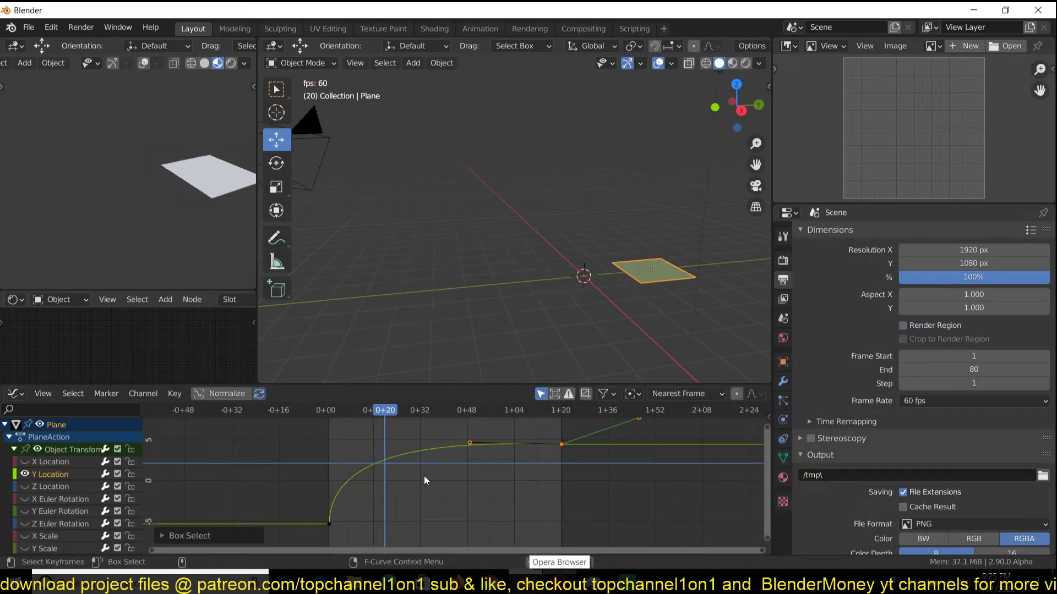
Step: Examine in an enlarged Graph Editor how far the Y Location value climbs by about frame 16 compared with the remaining frames
{"action": "key", "text": "ctrl+space"}
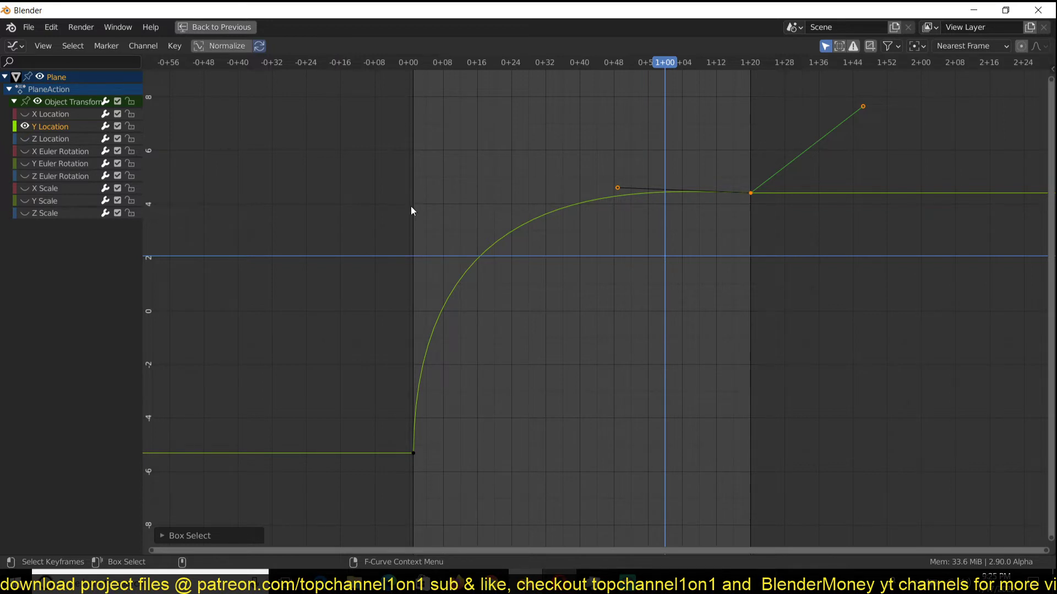
{"action": "left_click_drag", "start_coordinate": [412, 207], "coordinate": [478, 212]}
{"action": "left_click", "coordinate": [417, 455]}
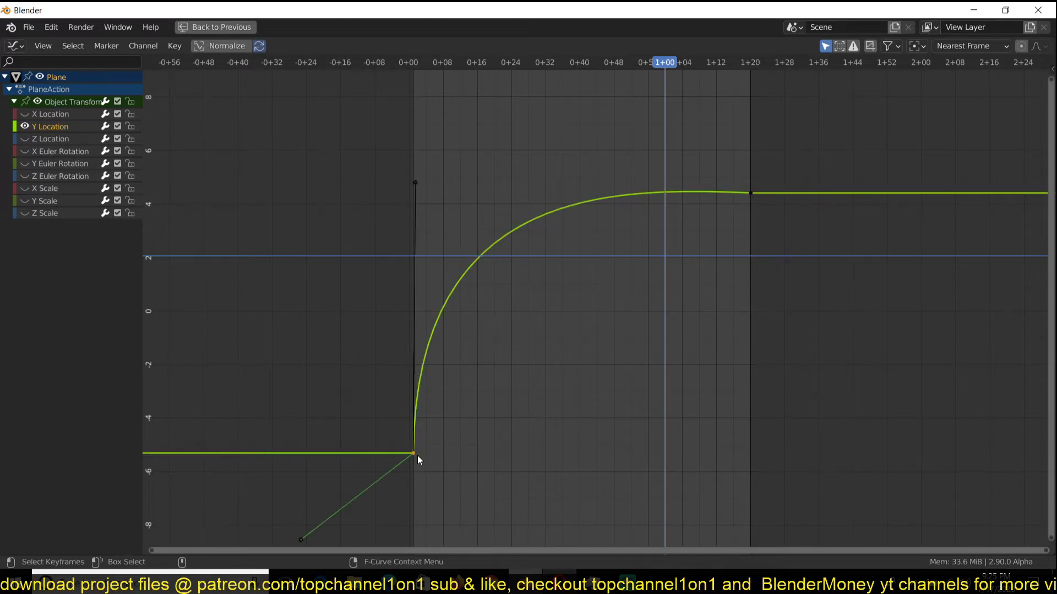
{"action": "key", "text": "g"}
{"action": "key", "text": "Escape"}
{"action": "left_click_drag", "start_coordinate": [427, 453], "coordinate": [415, 232]}
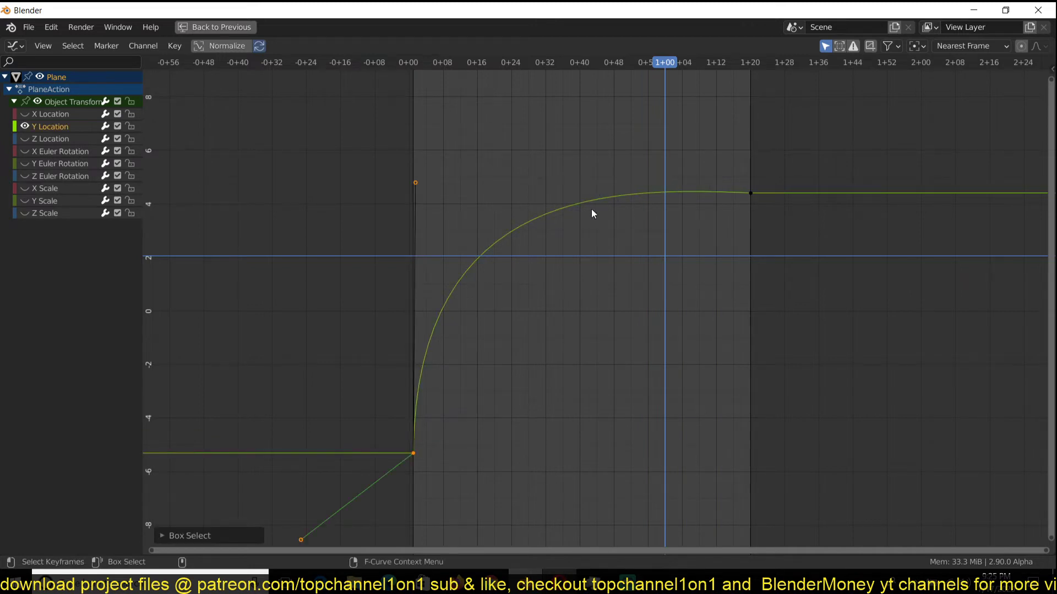
{"action": "left_click", "coordinate": [478, 202]}
{"action": "left_click_drag", "start_coordinate": [477, 203], "coordinate": [747, 193]}
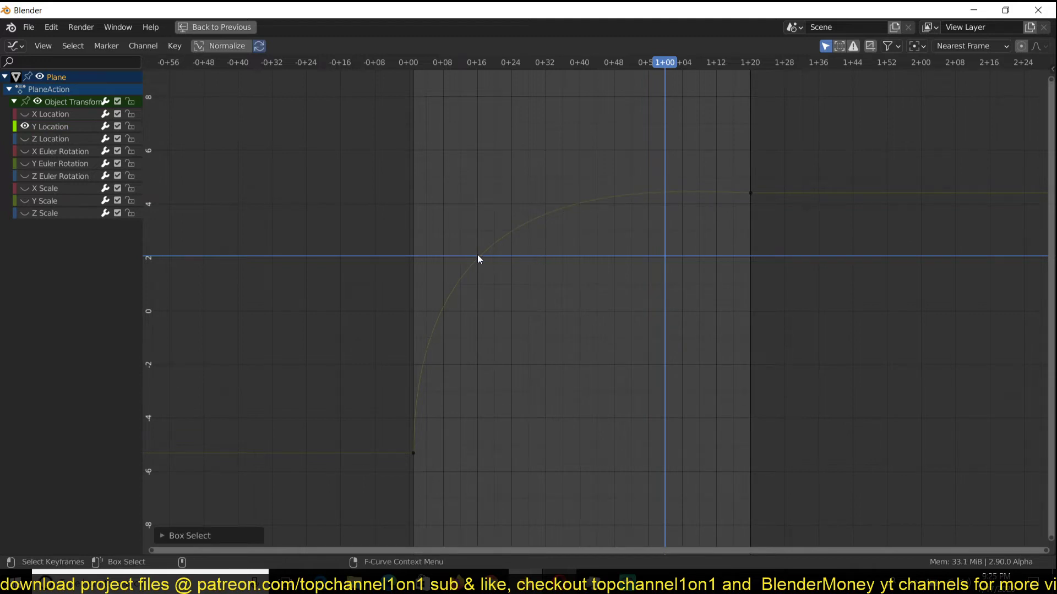
{"action": "left_click_drag", "start_coordinate": [477, 254], "coordinate": [477, 196]}
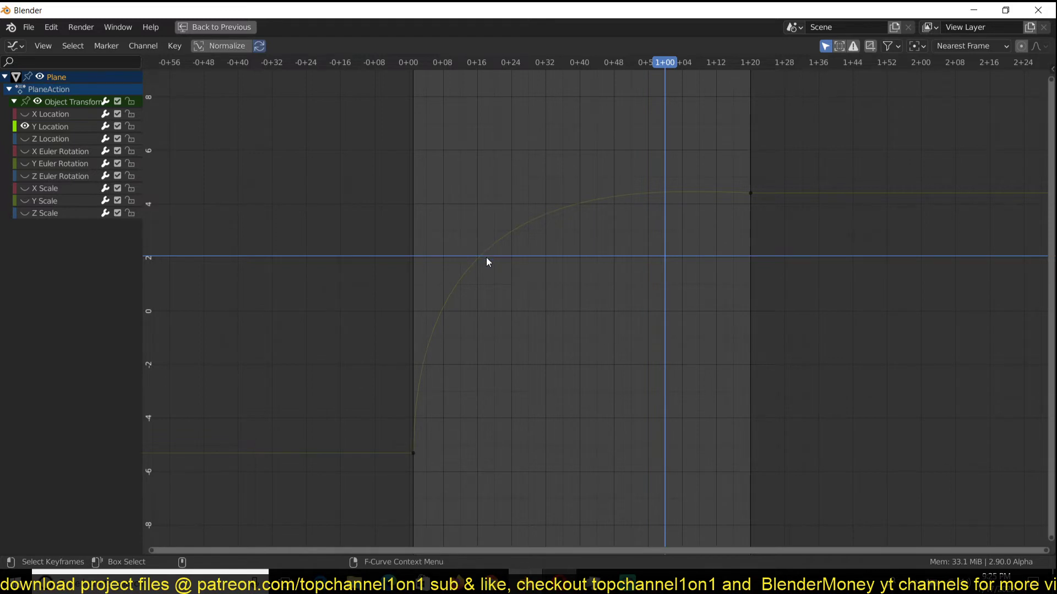
{"action": "left_click_drag", "start_coordinate": [487, 257], "coordinate": [492, 209]}
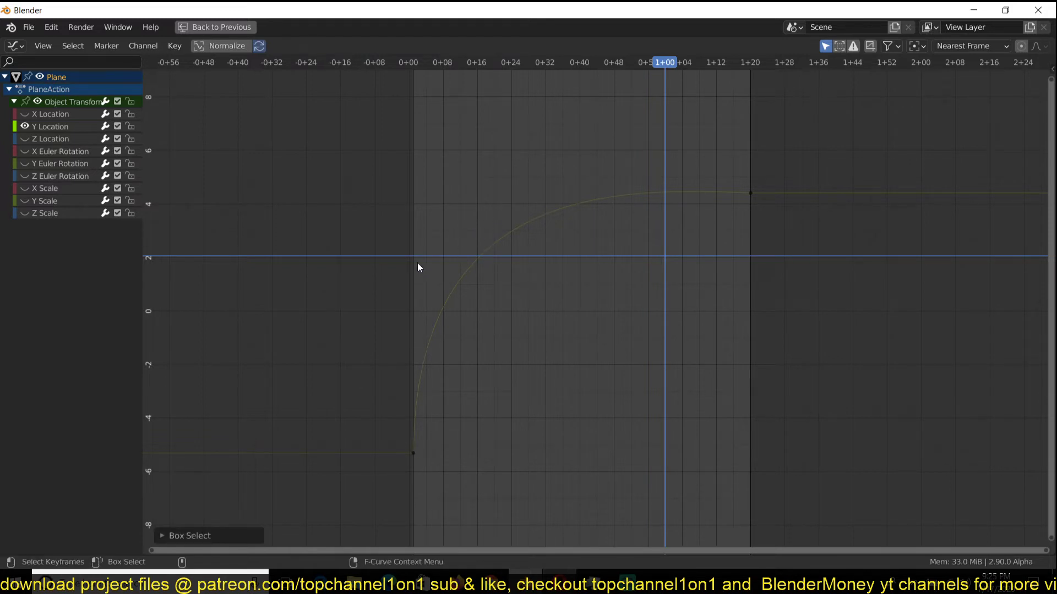
{"action": "left_click_drag", "start_coordinate": [417, 258], "coordinate": [418, 453]}
Step: Restore the full layout and play the animation to judge the plane's fast start and slow finish
{"action": "key", "text": "ctrl+space"}
{"action": "key", "text": "space"}
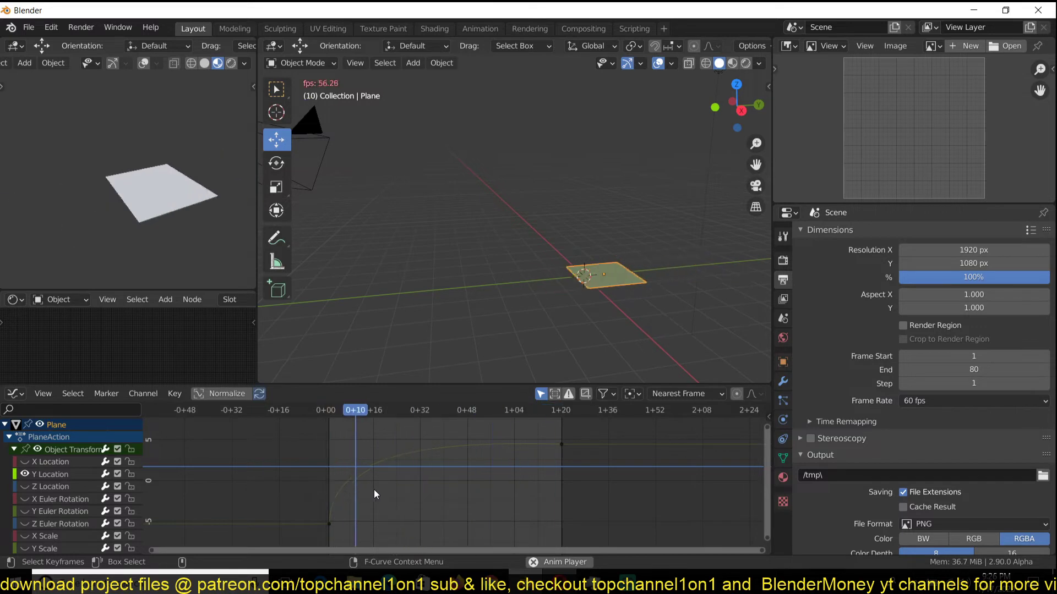
{"action": "key", "text": "space"}
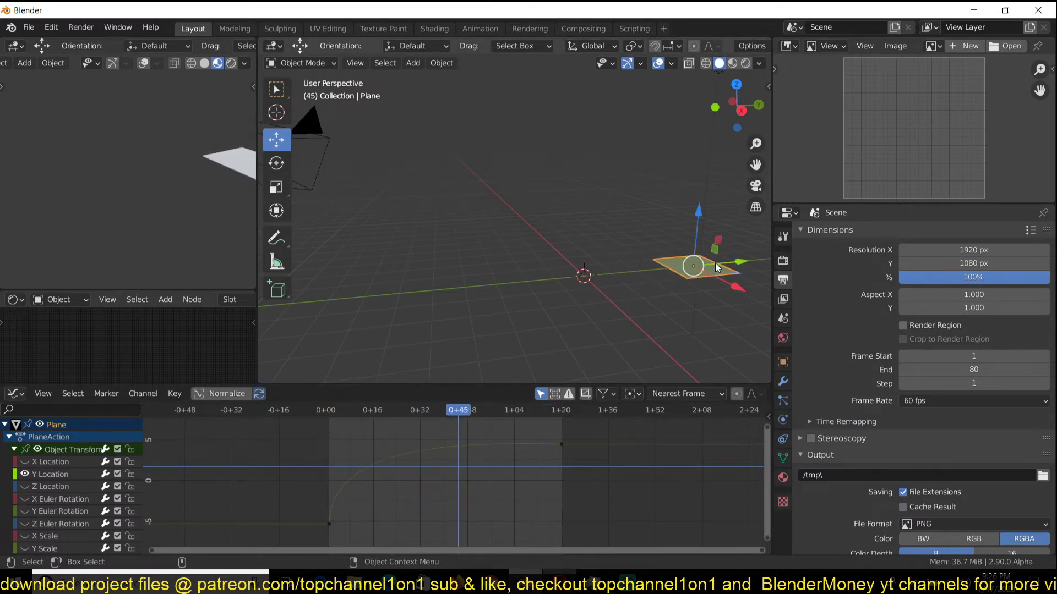
{"action": "key", "text": "space"}
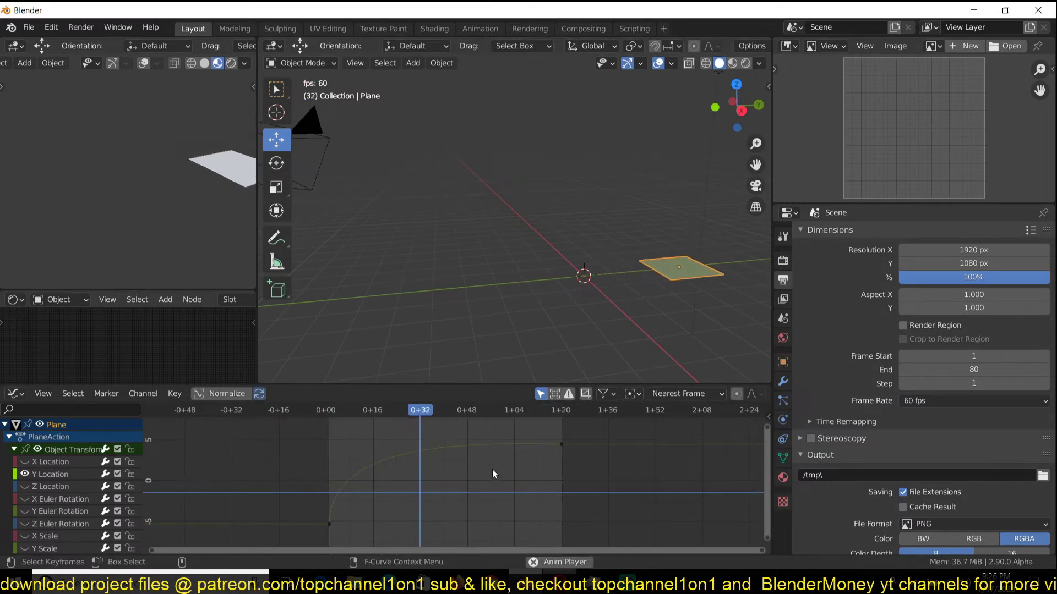
{"action": "key", "text": "space"}
Step: Check the last keyframe's handles on the Y Location curve, and return the current frame to 0
{"action": "left_click", "coordinate": [560, 444]}
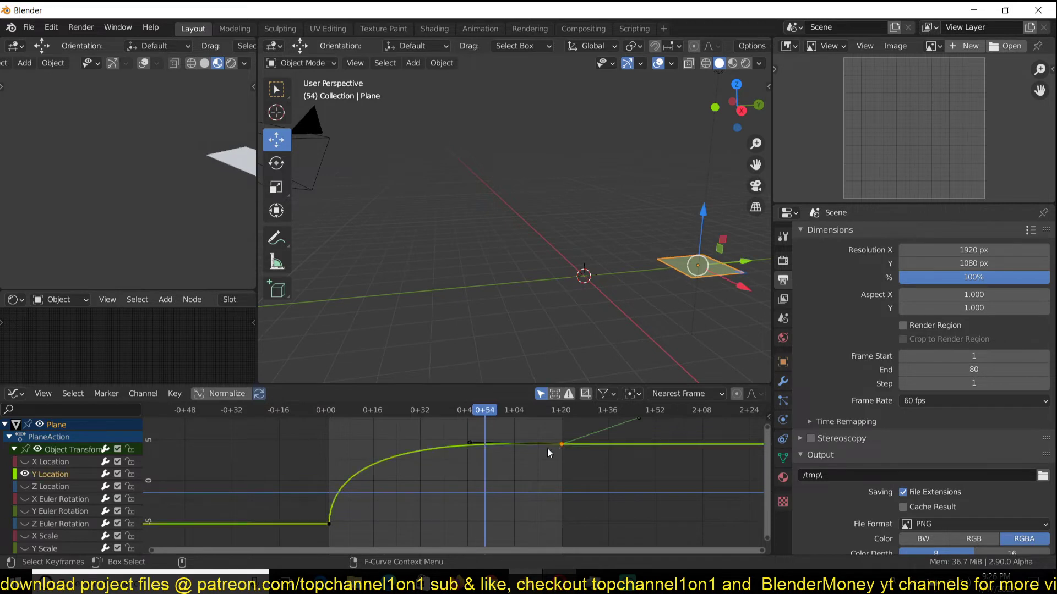
{"action": "left_click", "coordinate": [461, 448]}
{"action": "right_click", "coordinate": [324, 502], "text": "shift"}
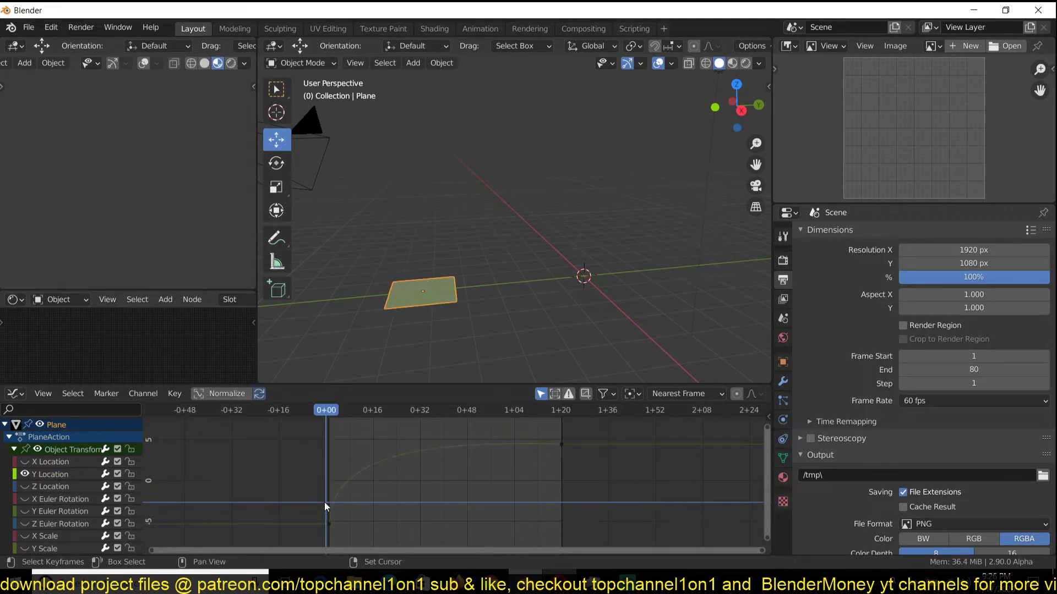
Step: Replay the plane's animation from frame 0 to check its fast start and slow finish
{"action": "key", "text": "space"}
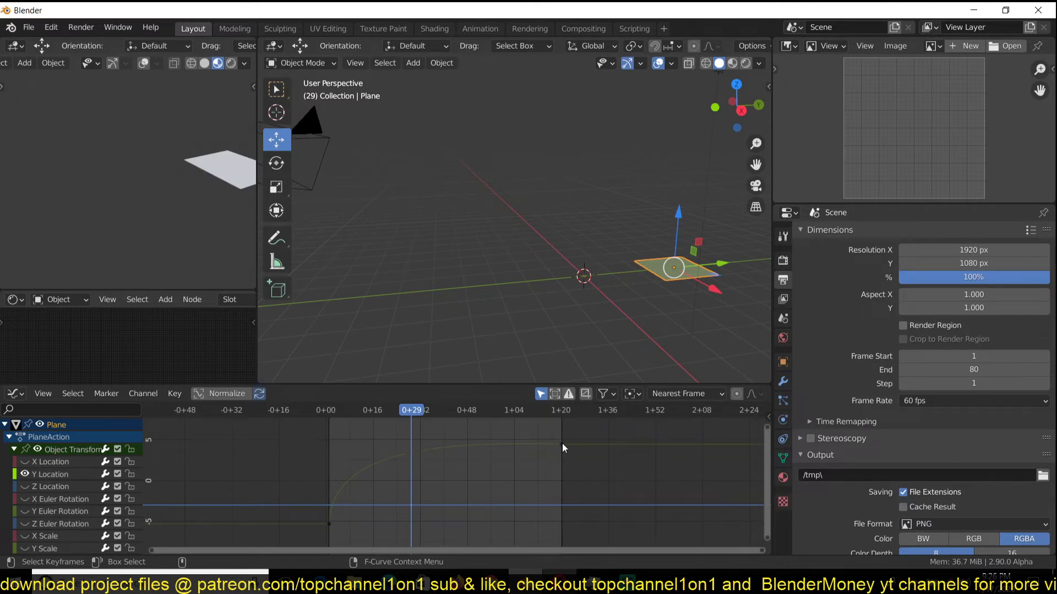
{"action": "right_click", "coordinate": [327, 510], "text": "shift"}
{"action": "key", "text": "space"}
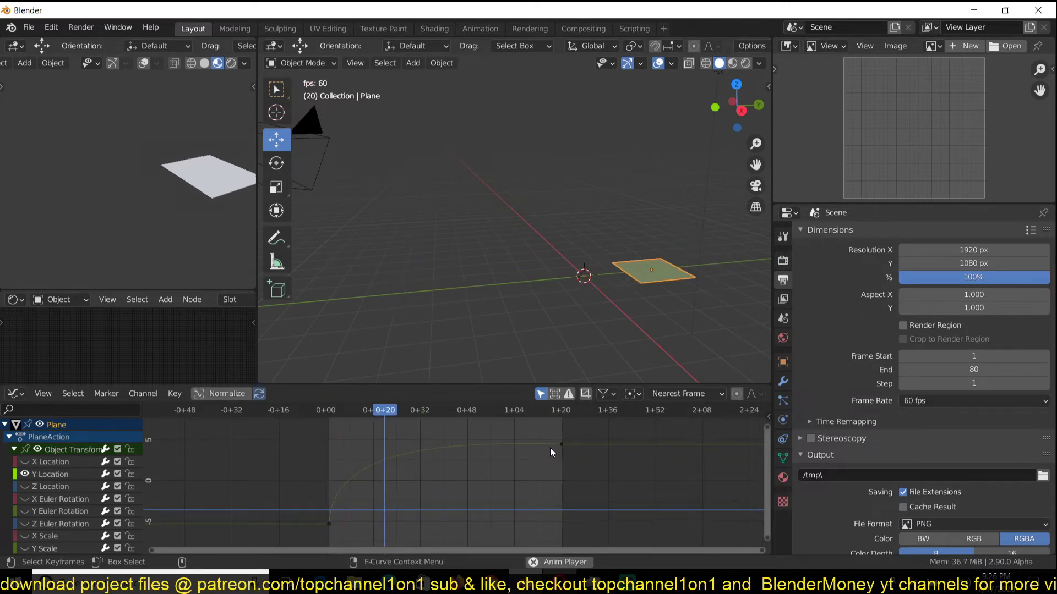
{"action": "key", "text": "space"}
Step: Raise the last keyframe's incoming handle on the Y Location curve to about frame 59 and value 8, creating an overshoot
{"action": "left_click", "coordinate": [560, 444]}
{"action": "left_click", "coordinate": [462, 443]}
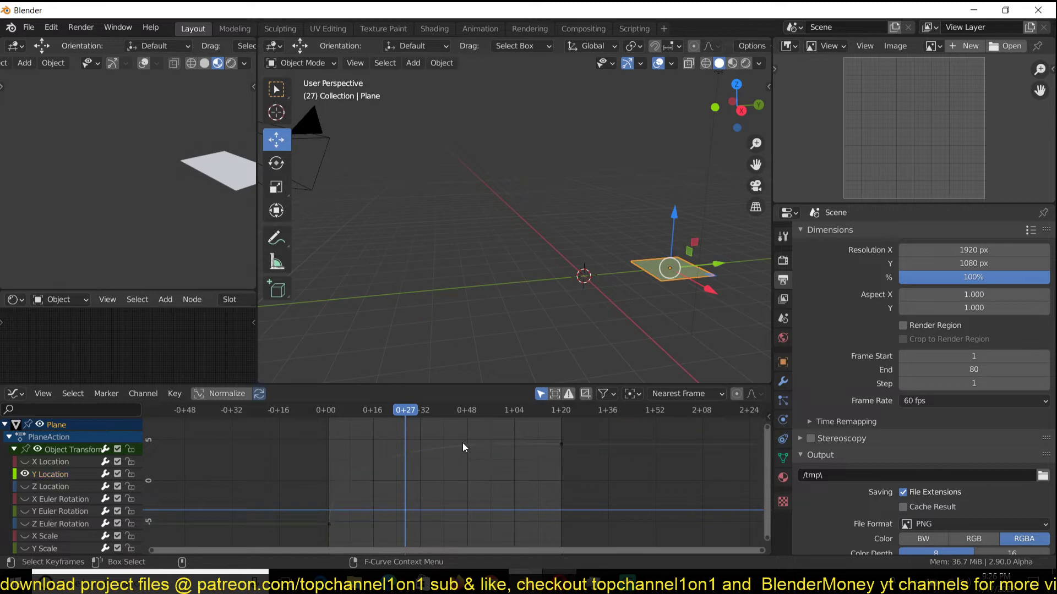
{"action": "left_click", "coordinate": [562, 445]}
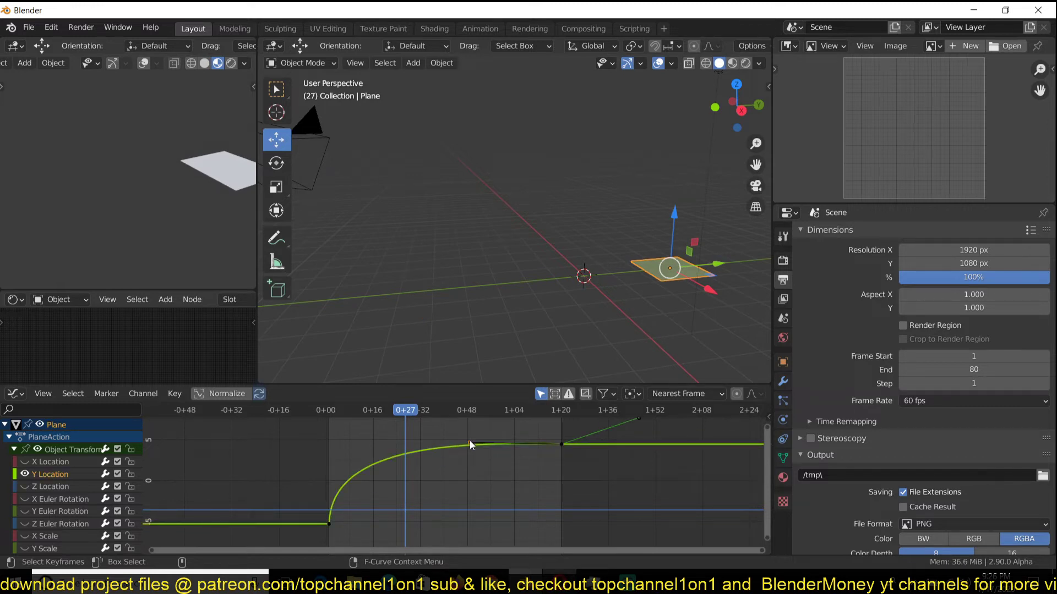
{"action": "left_click_drag", "start_coordinate": [470, 446], "coordinate": [489, 421]}
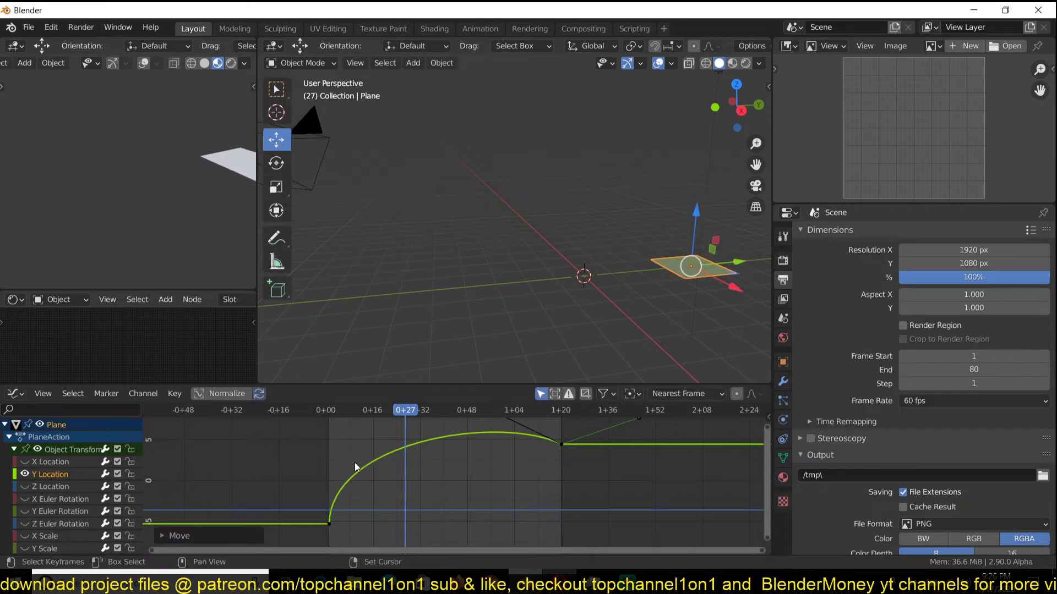
Step: Play the animation from the start to watch the plane overshoot its end position
{"action": "middle_click_drag", "start_coordinate": [569, 337], "coordinate": [462, 341], "text": "shift"}
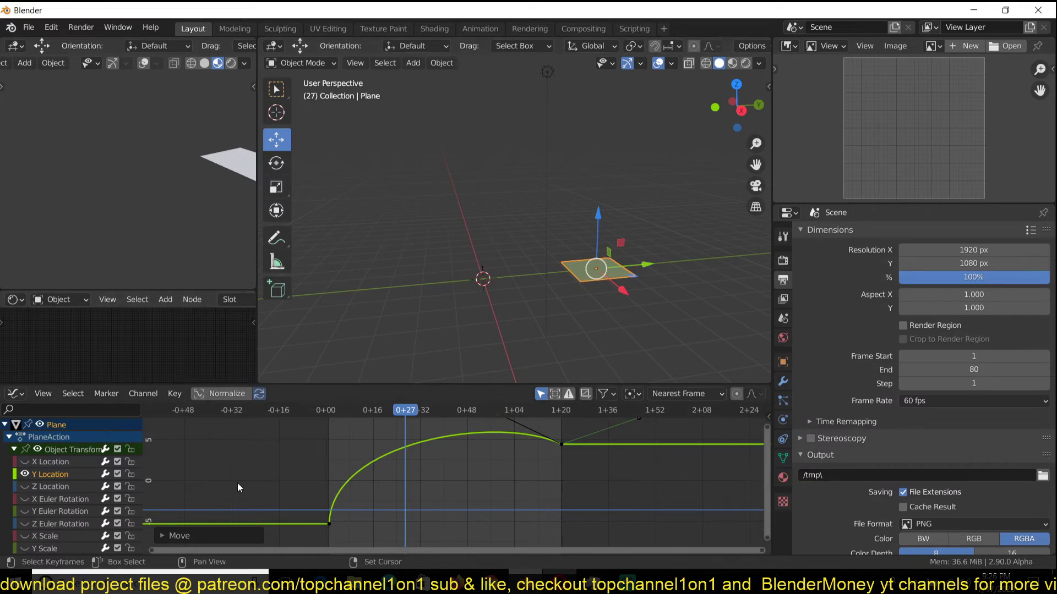
{"action": "right_click", "coordinate": [302, 473], "text": "shift"}
{"action": "key", "text": "space"}
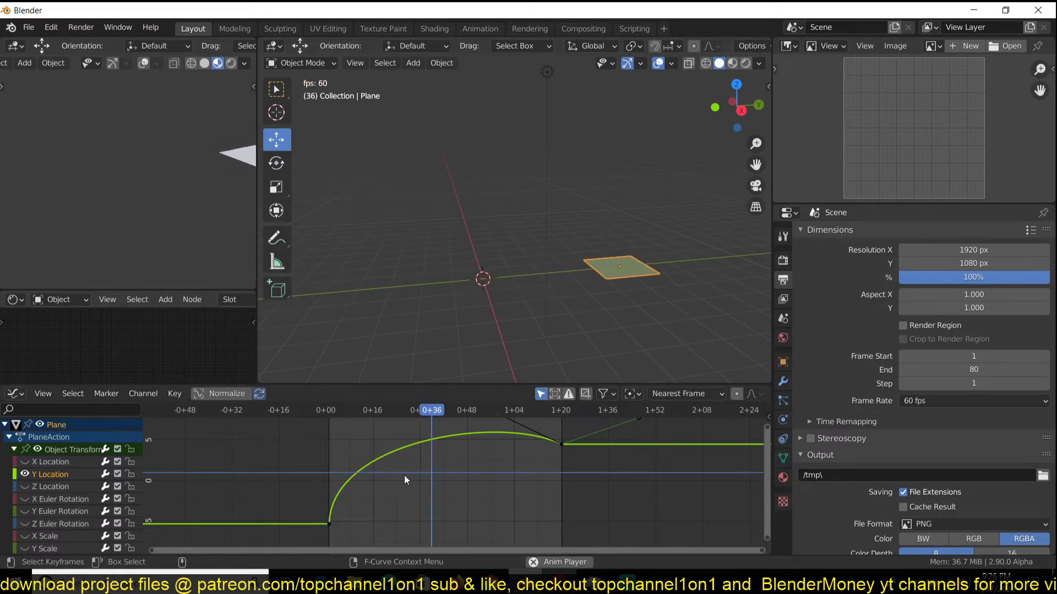
{"action": "key", "text": "space"}
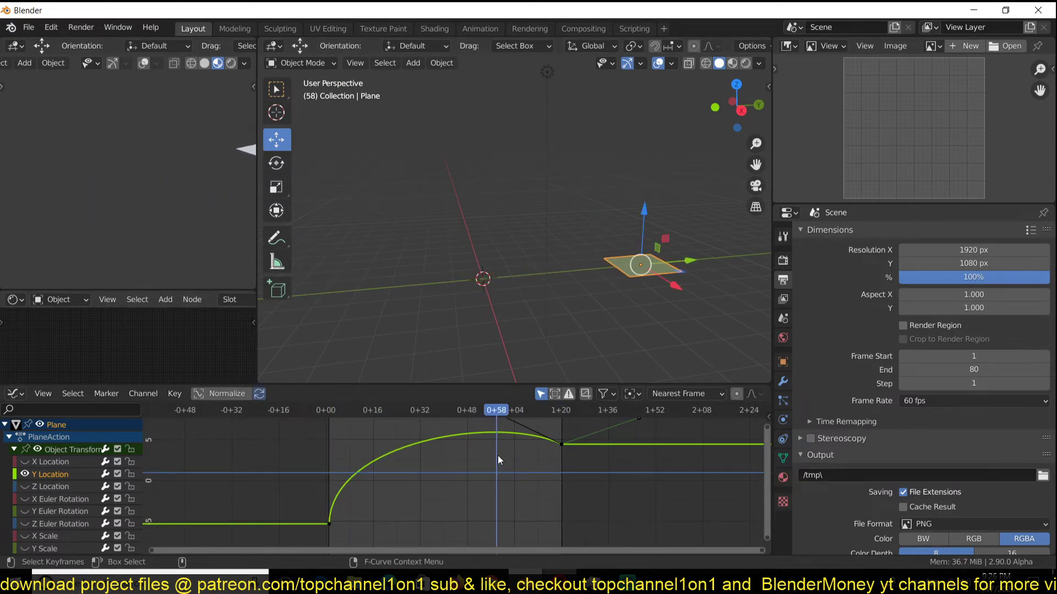
Step: Examine the overshoot of the Y Location curve in an enlarged Graph Editor, restore the layout and replay the motion
{"action": "key", "text": "ctrl+space"}
{"action": "middle_click_drag", "start_coordinate": [610, 161], "coordinate": [581, 223]}
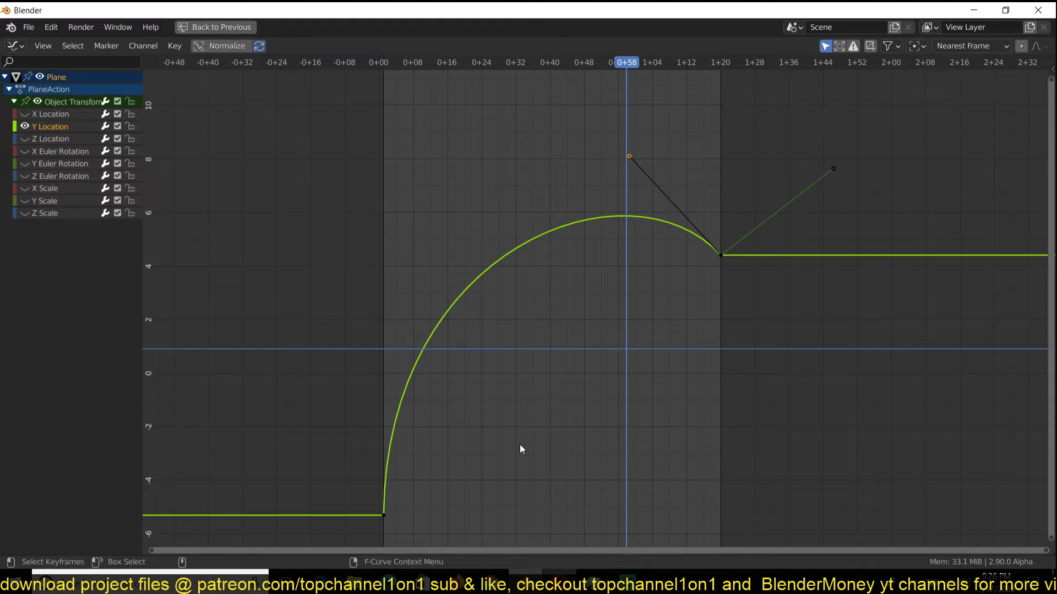
{"action": "key", "text": "ctrl+space"}
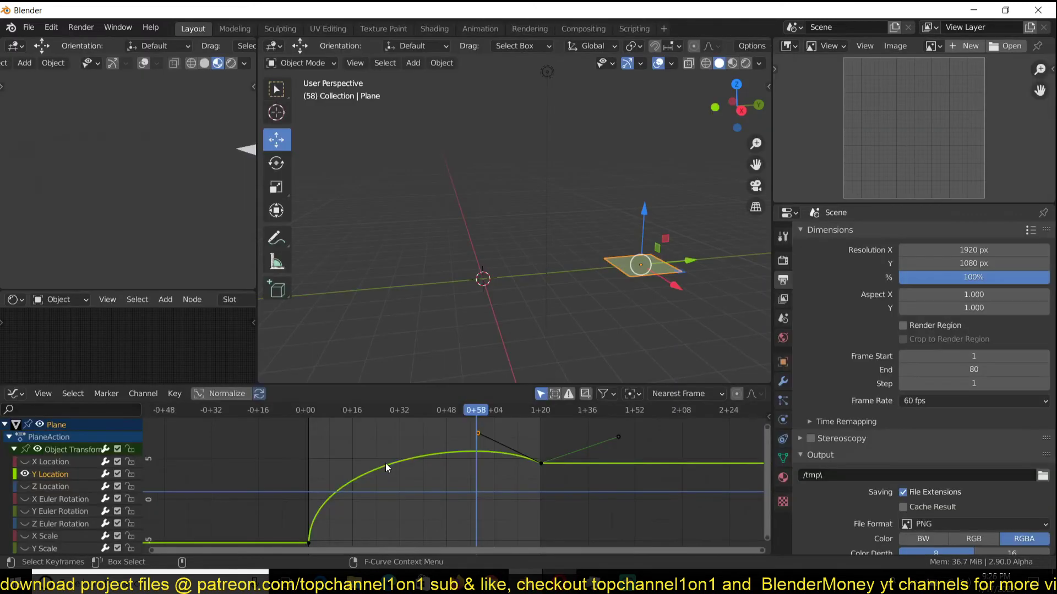
{"action": "scroll", "coordinate": [381, 487], "scroll_direction": "down", "scroll_amount": 1}
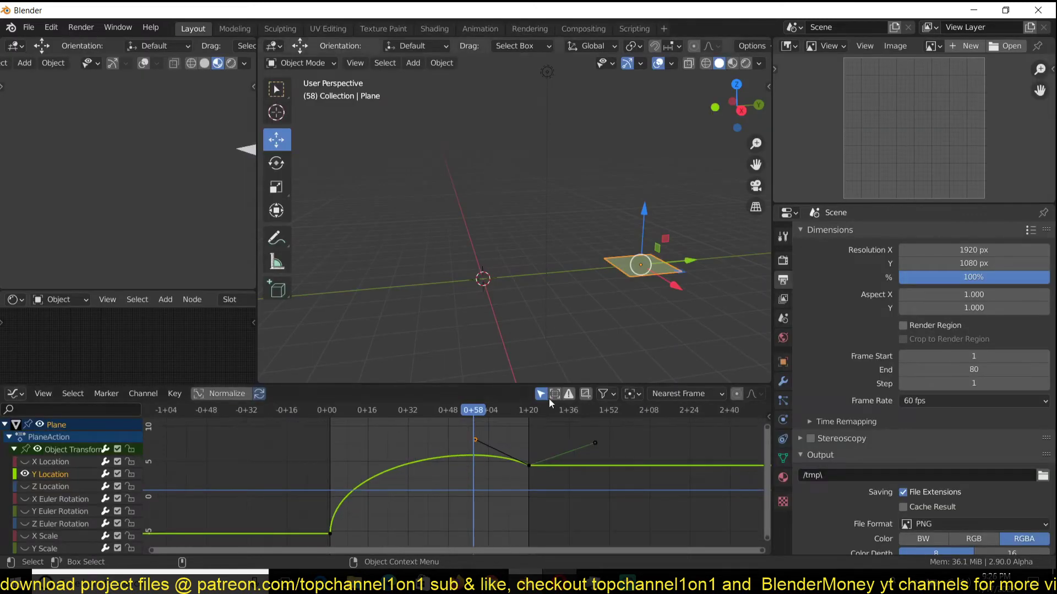
{"action": "key", "text": "space"}
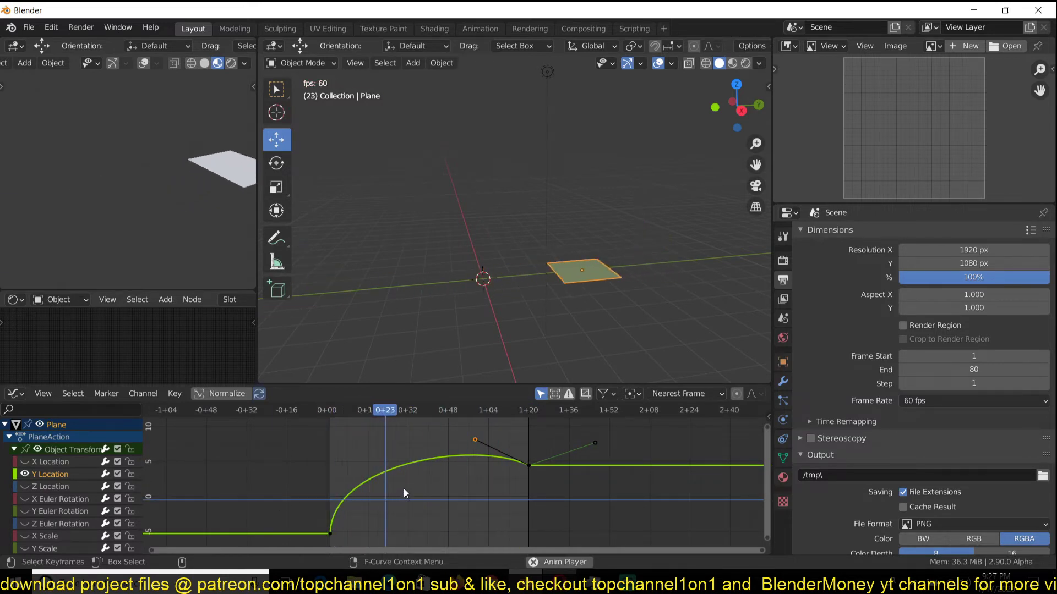
{"action": "key", "text": "space"}
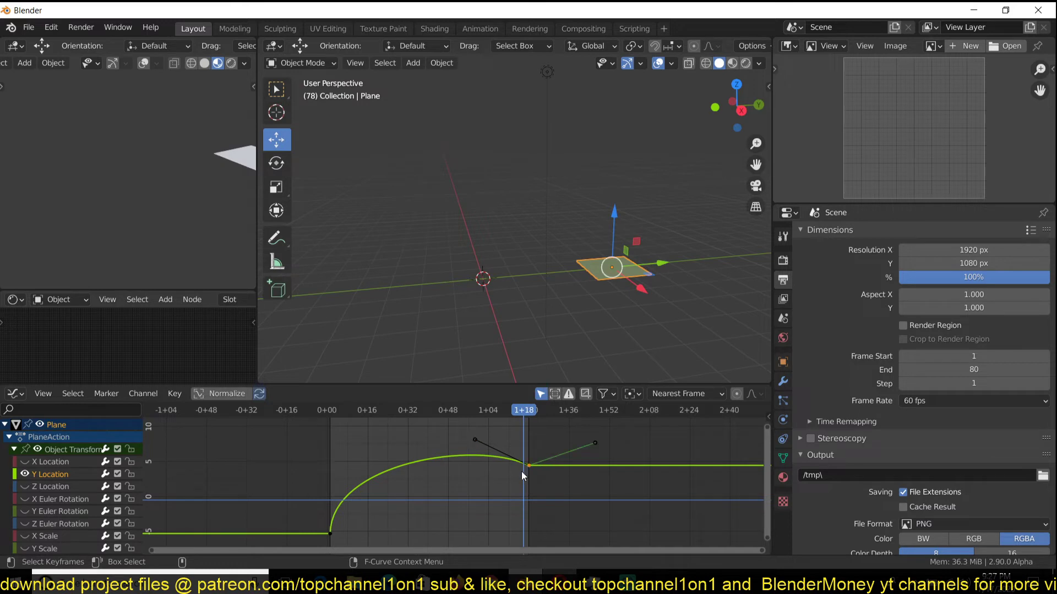
Step: Lower the first keyframe's outgoing handle to about frame 5 and value -12 so the curve dips before rising
{"action": "left_click", "coordinate": [527, 461]}
{"action": "middle_click_drag", "start_coordinate": [487, 510], "coordinate": [526, 467]}
{"action": "left_click", "coordinate": [352, 492]}
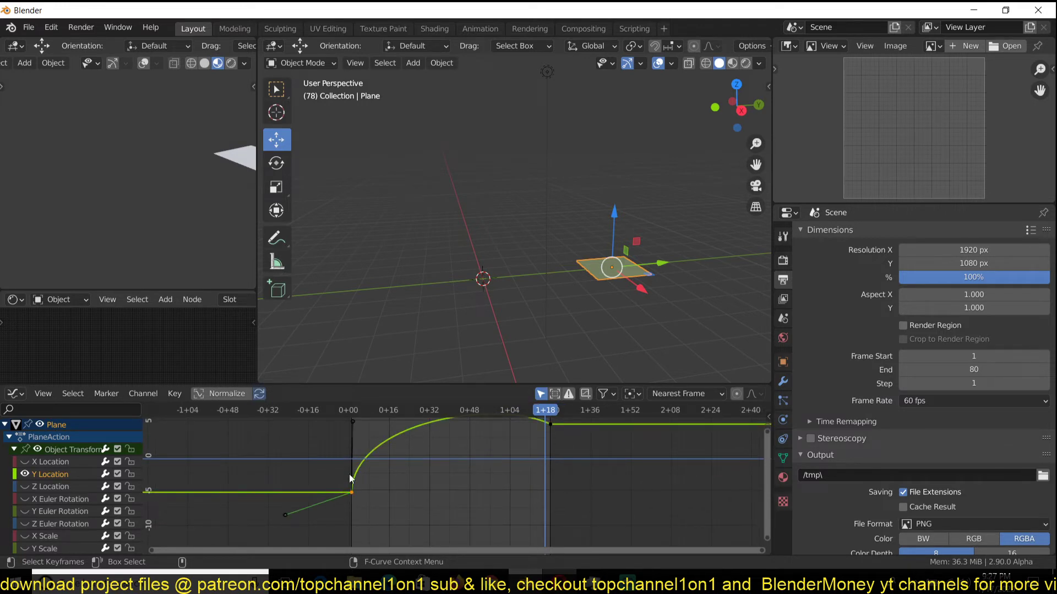
{"action": "left_click", "coordinate": [351, 430]}
{"action": "left_click", "coordinate": [353, 491]}
{"action": "left_click_drag", "start_coordinate": [353, 424], "coordinate": [362, 540]}
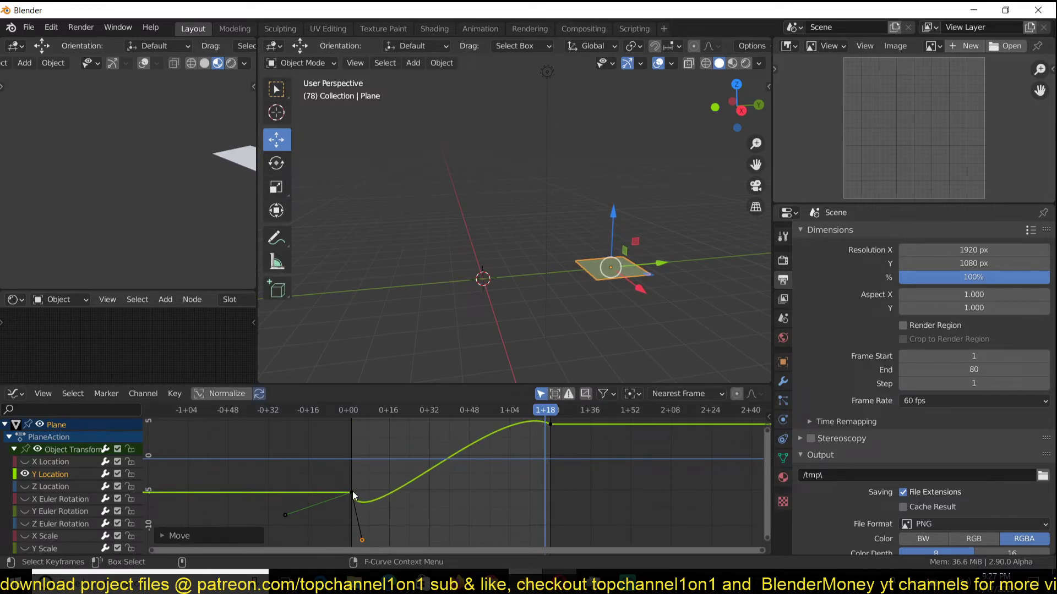
Step: During playback, exaggerate the overshoot by moving the last keyframe's incoming handle to about frame 48 and value 21
{"action": "key", "text": "space"}
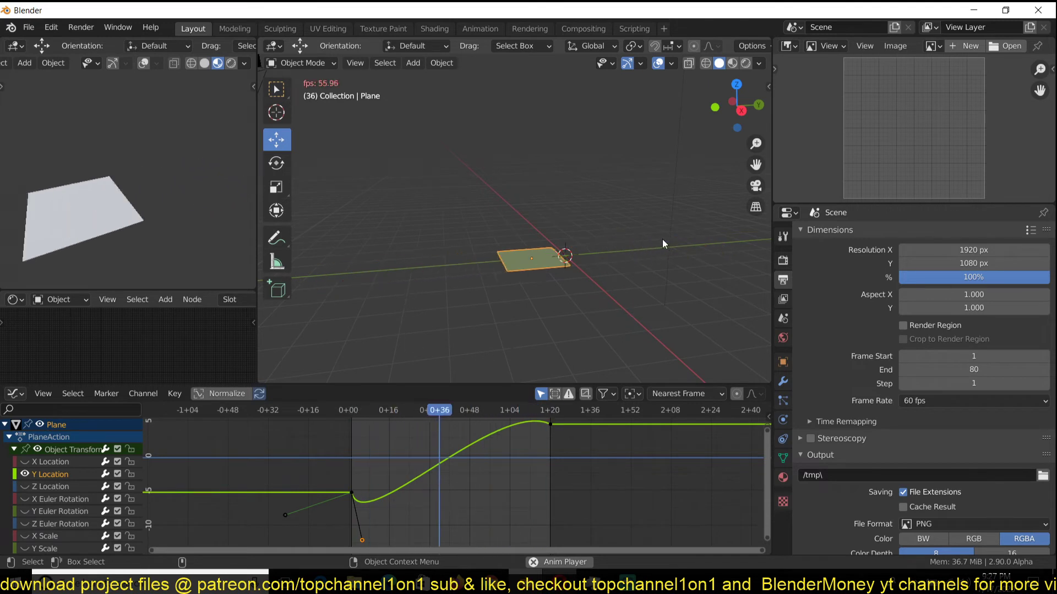
{"action": "middle_click_drag", "start_coordinate": [555, 422], "coordinate": [550, 458]}
{"action": "left_click", "coordinate": [542, 456]}
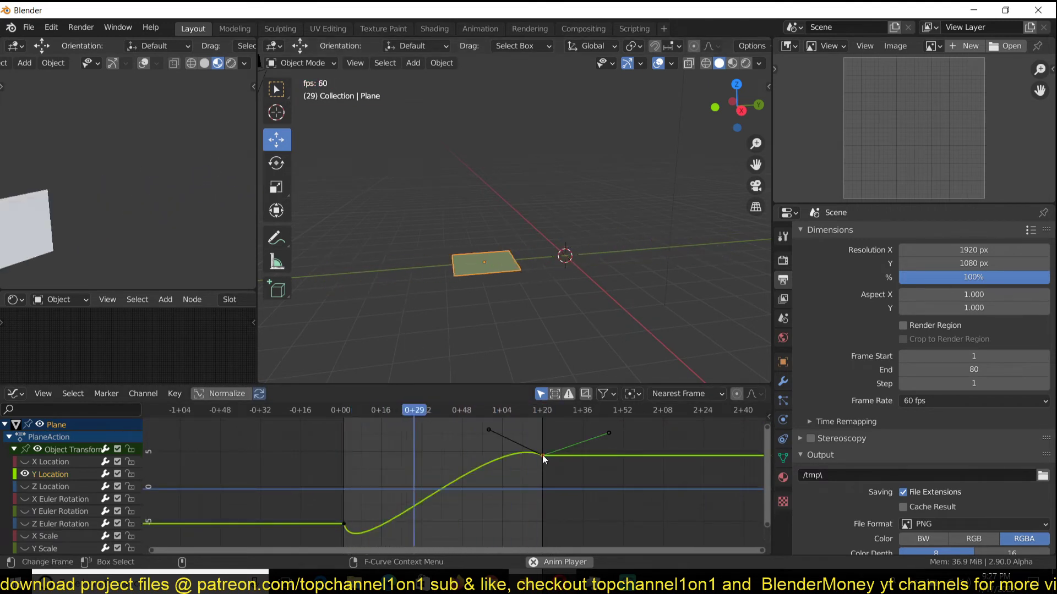
{"action": "left_click_drag", "start_coordinate": [488, 432], "coordinate": [529, 418]}
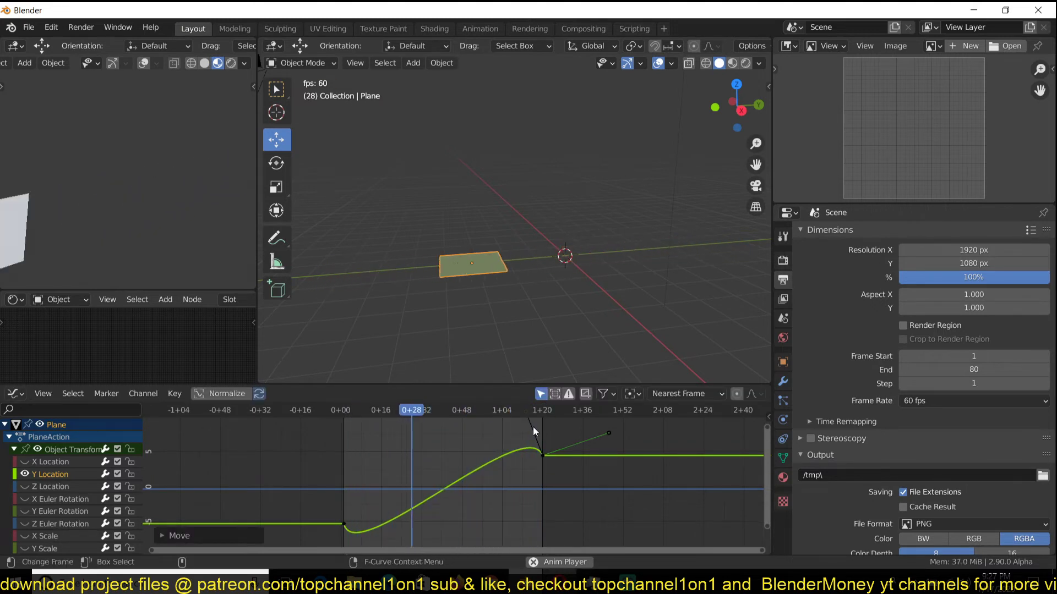
{"action": "key", "text": "g"}
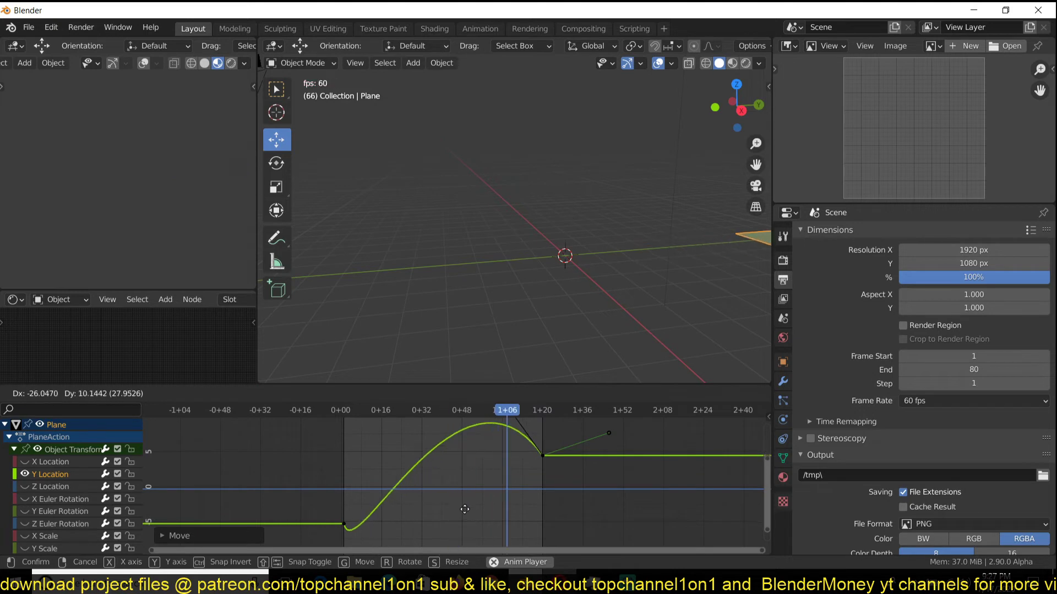
{"action": "left_click", "coordinate": [465, 520]}
Step: Deepen the opening dip by moving the first keyframe's outgoing handle to about frame 50 and value -29
{"action": "scroll", "coordinate": [460, 507], "scroll_direction": "down", "scroll_amount": 1}
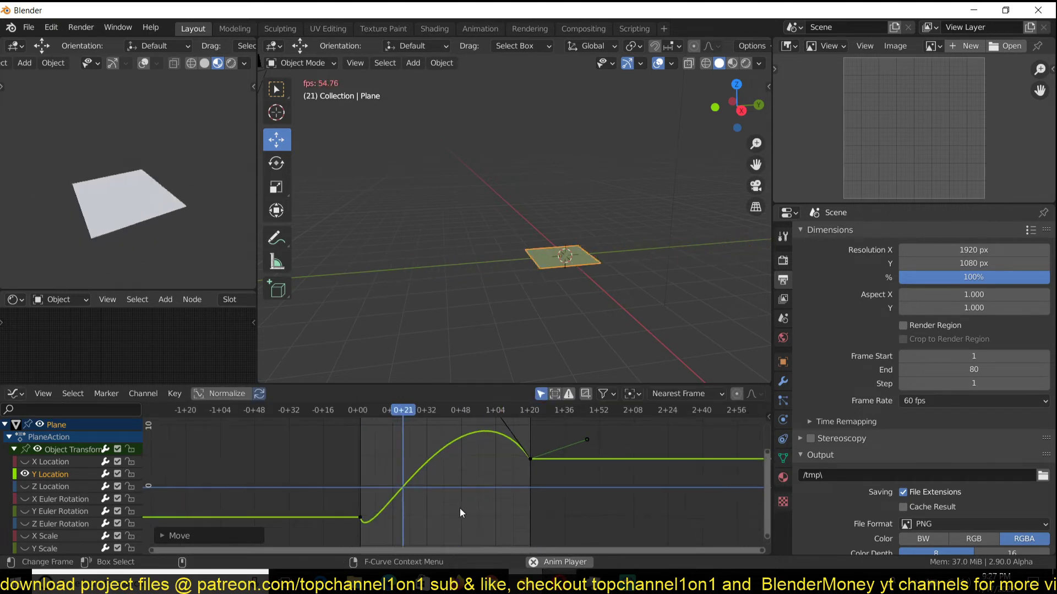
{"action": "left_click", "coordinate": [368, 521]}
{"action": "left_click", "coordinate": [359, 519]}
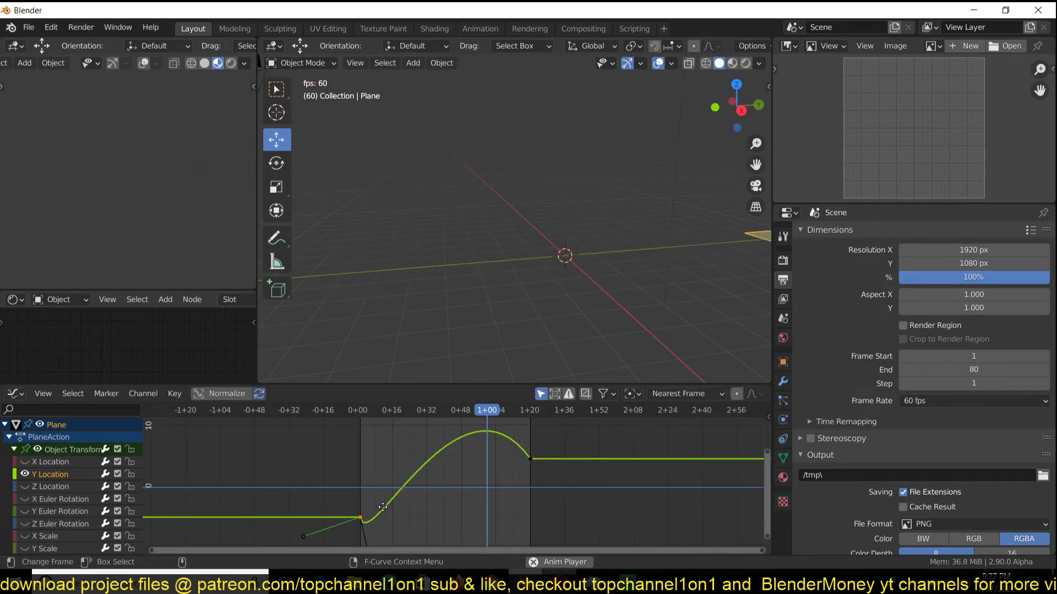
{"action": "middle_click_drag", "start_coordinate": [382, 506], "coordinate": [361, 504]}
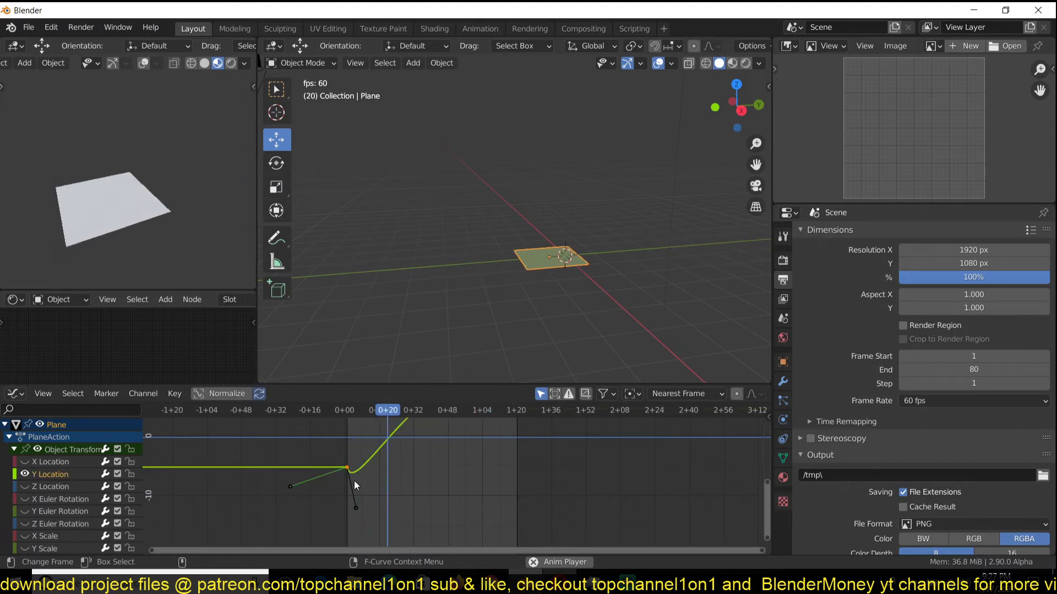
{"action": "left_click", "coordinate": [356, 508]}
{"action": "scroll", "coordinate": [374, 490], "scroll_direction": "down", "scroll_amount": 1}
{"action": "key", "text": "g"}
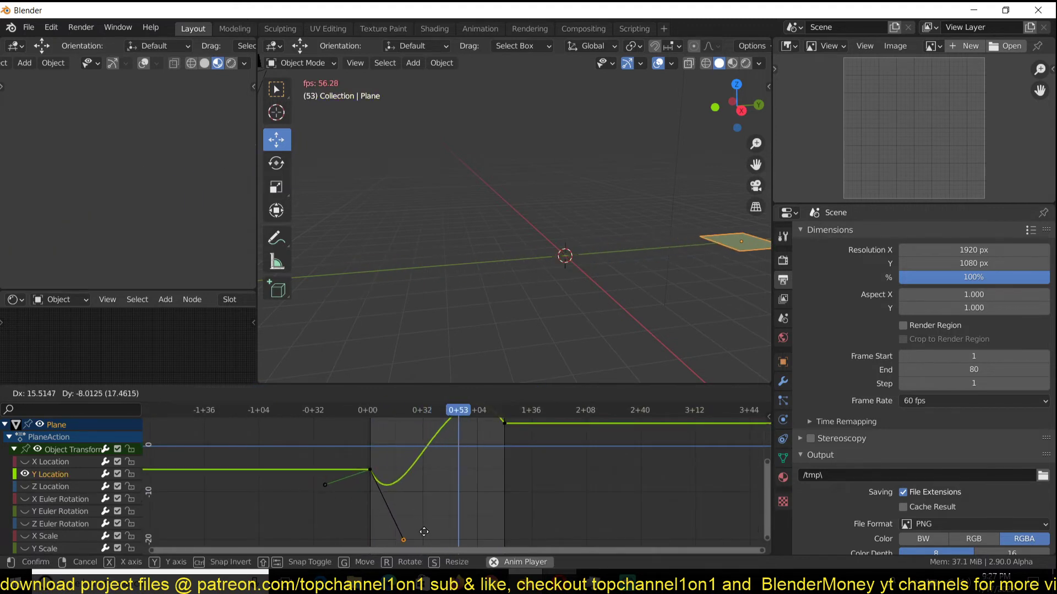
{"action": "left_click", "coordinate": [428, 541]}
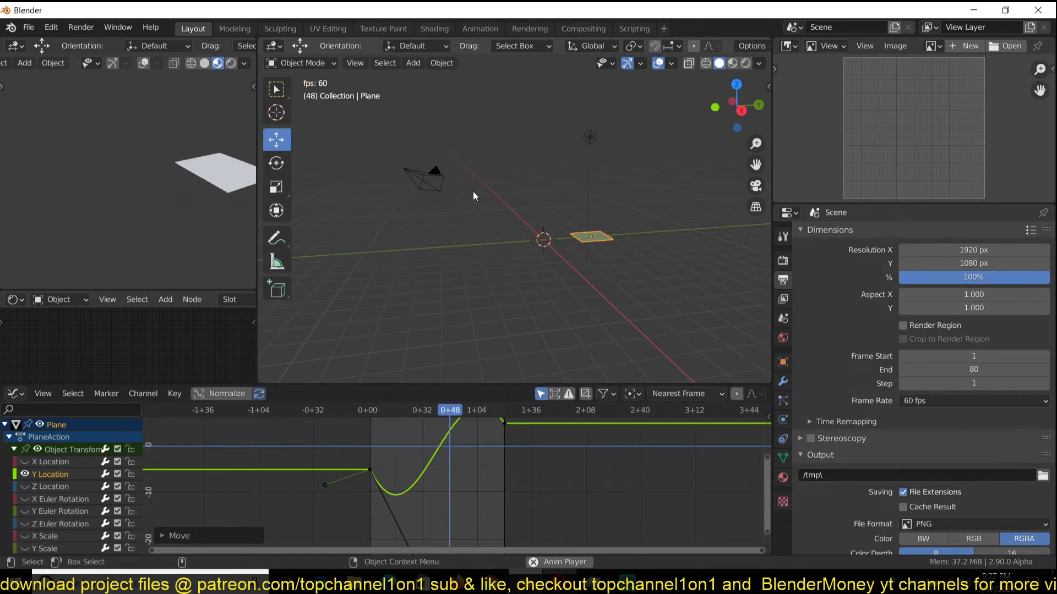
{"action": "scroll", "coordinate": [510, 463], "scroll_direction": "down", "scroll_amount": 2}
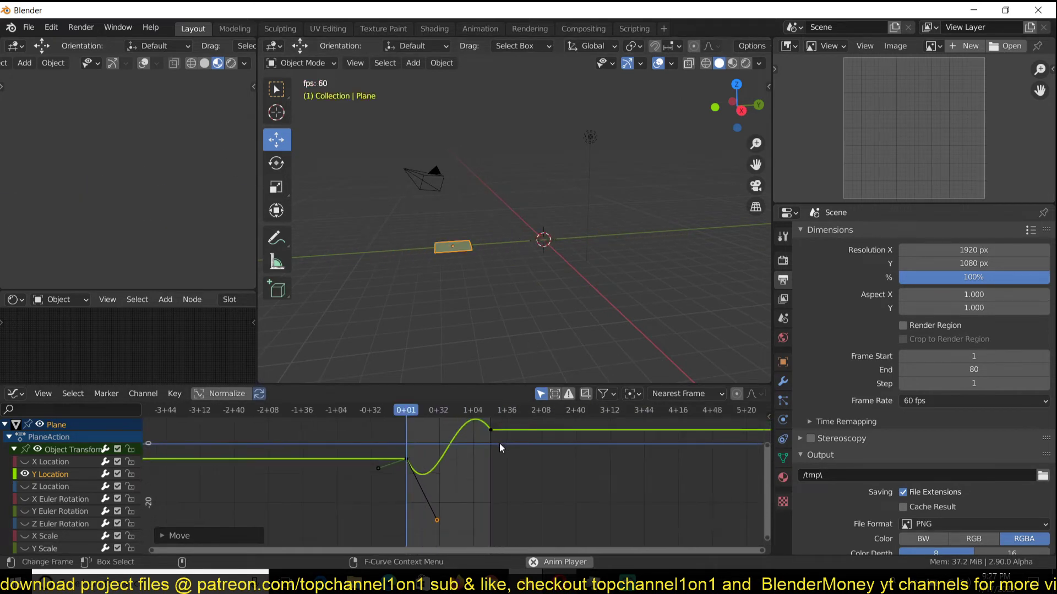
{"action": "key", "text": "g"}
{"action": "left_click", "coordinate": [495, 501]}
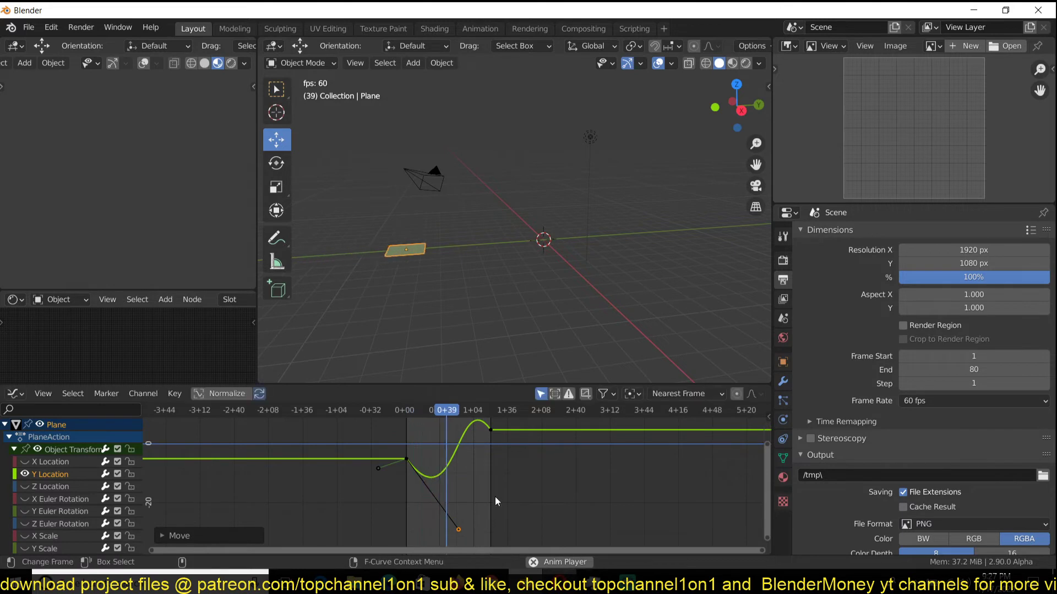
Step: Broaden the overshoot by moving the last keyframe's incoming handle to about frame 18 and value 26
{"action": "scroll", "coordinate": [496, 495], "scroll_direction": "up", "scroll_amount": 3, "text": "shift"}
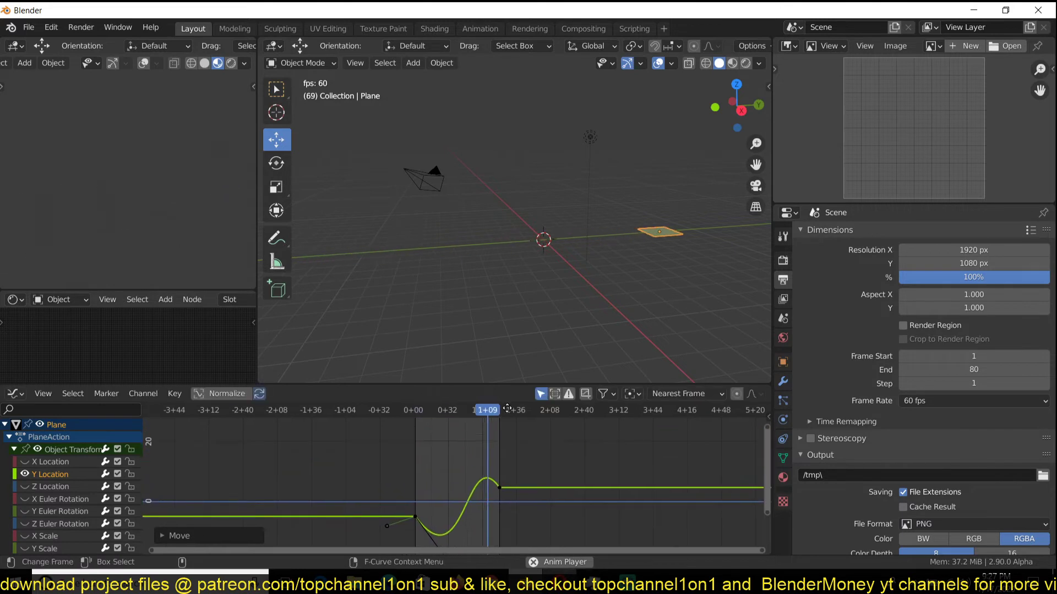
{"action": "left_click", "coordinate": [498, 489]}
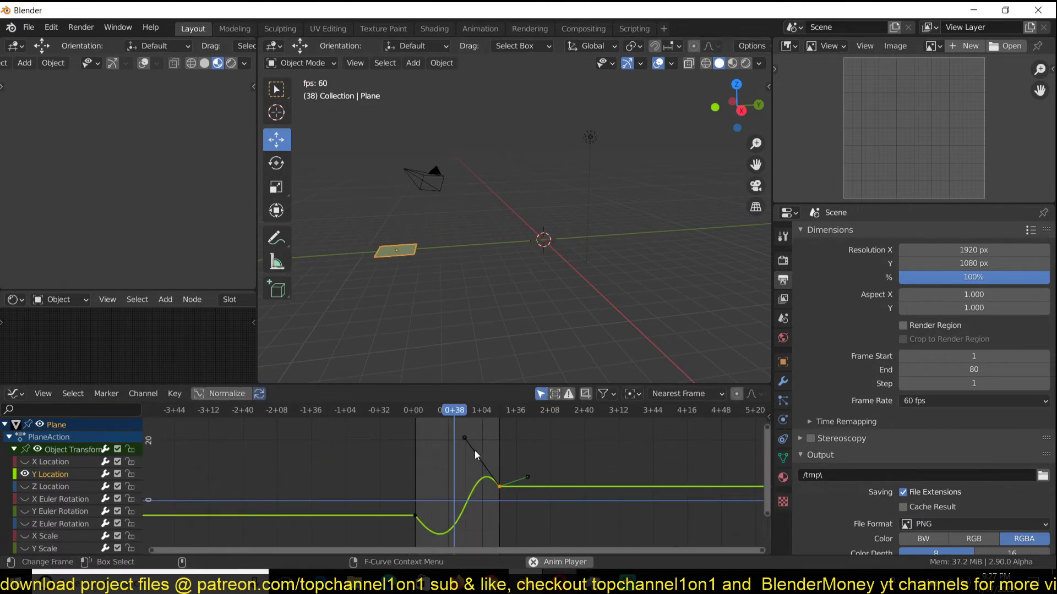
{"action": "left_click", "coordinate": [464, 438]}
{"action": "key", "text": "g"}
{"action": "left_click", "coordinate": [455, 430]}
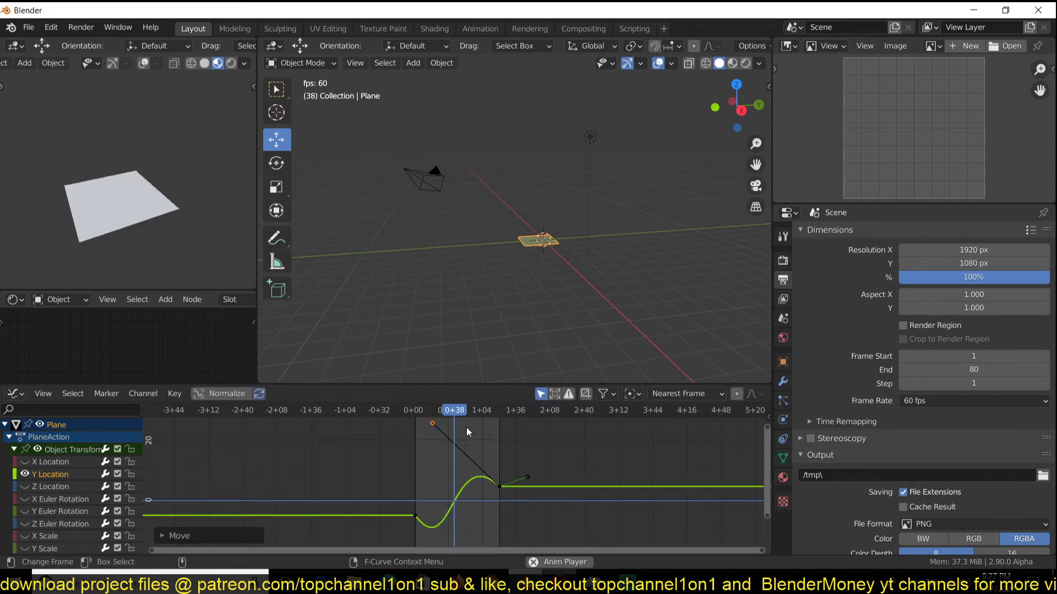
Step: Select both Y Location keyframes and change their handle type so the curve runs straight between them
{"action": "middle_click_drag", "start_coordinate": [484, 461], "coordinate": [424, 470], "text": "ctrl"}
{"action": "left_click", "coordinate": [409, 457]}
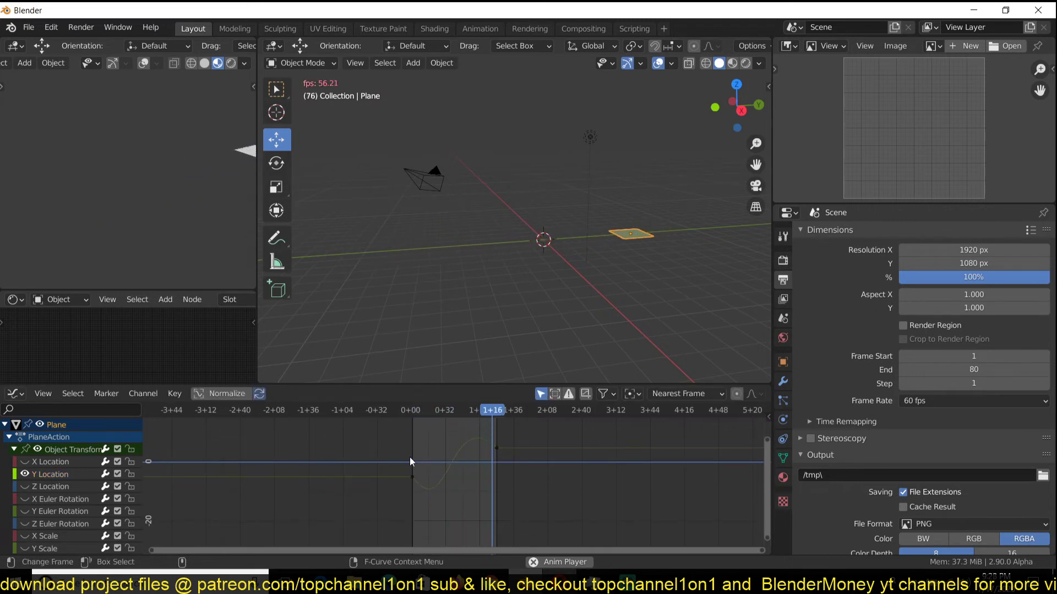
{"action": "left_click_drag", "start_coordinate": [409, 461], "coordinate": [471, 505]}
{"action": "left_click_drag", "start_coordinate": [400, 446], "coordinate": [481, 479]}
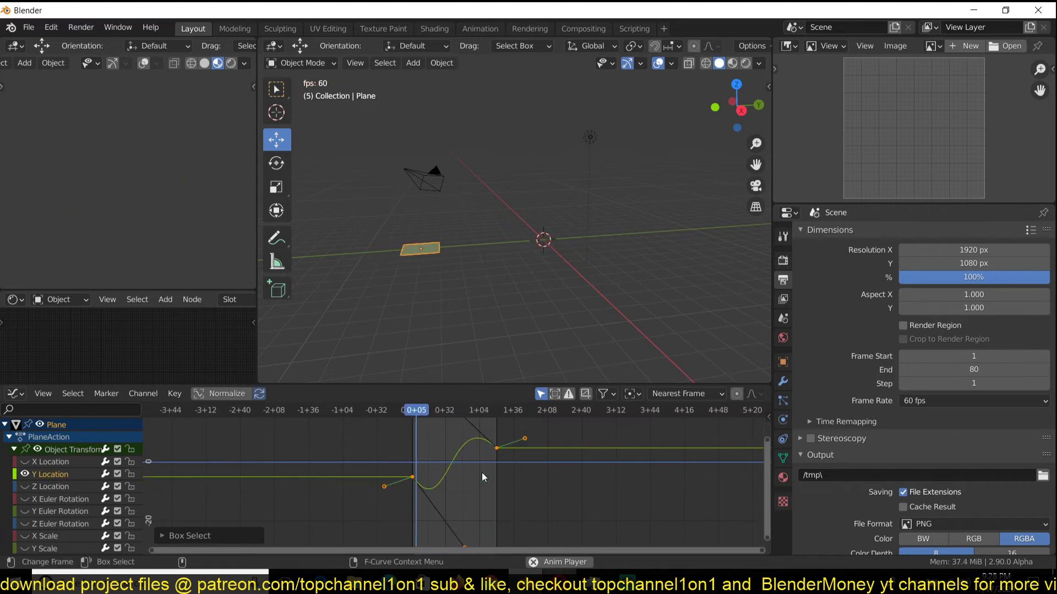
{"action": "right_click", "coordinate": [502, 446]}
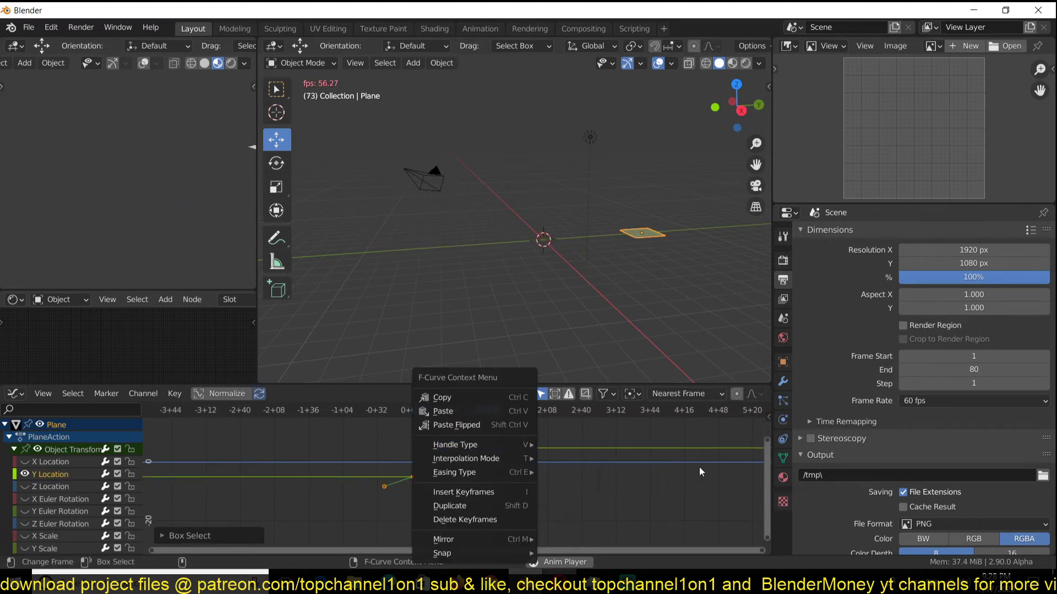
{"action": "key", "text": "Escape"}
{"action": "key", "text": "v"}
{"action": "left_click", "coordinate": [523, 466]}
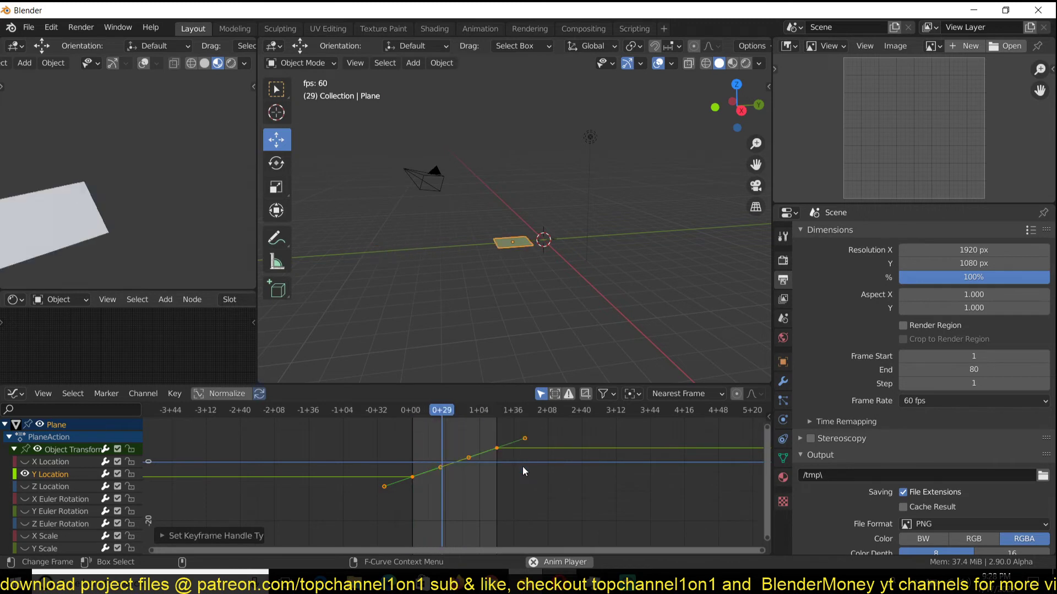
{"action": "key", "text": "v"}
{"action": "left_click", "coordinate": [518, 445]}
{"action": "scroll", "coordinate": [461, 467], "scroll_direction": "up", "scroll_amount": 3}
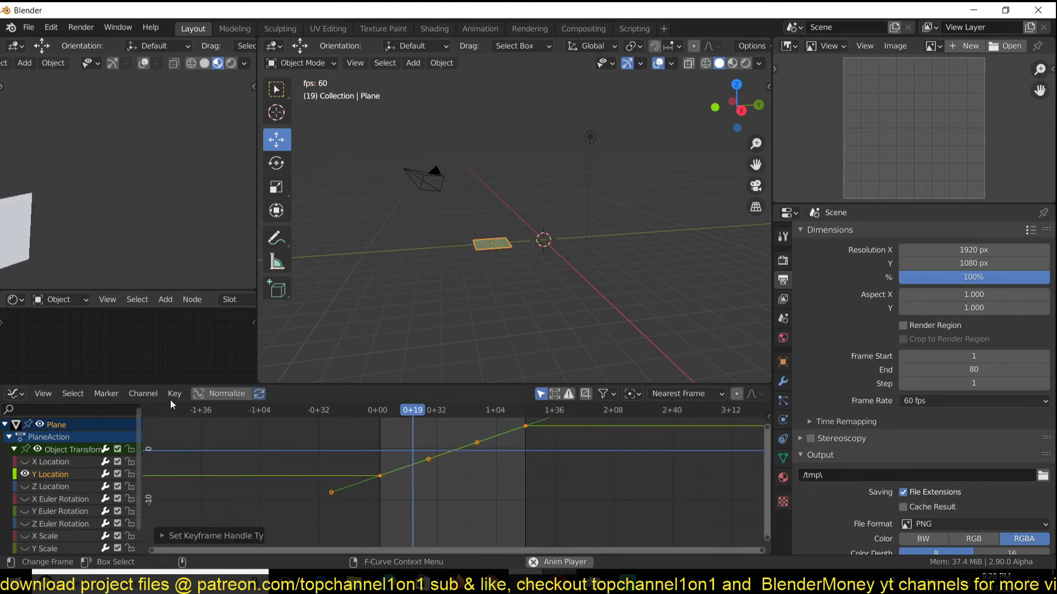
{"action": "middle_click_drag", "start_coordinate": [437, 481], "coordinate": [419, 504]}
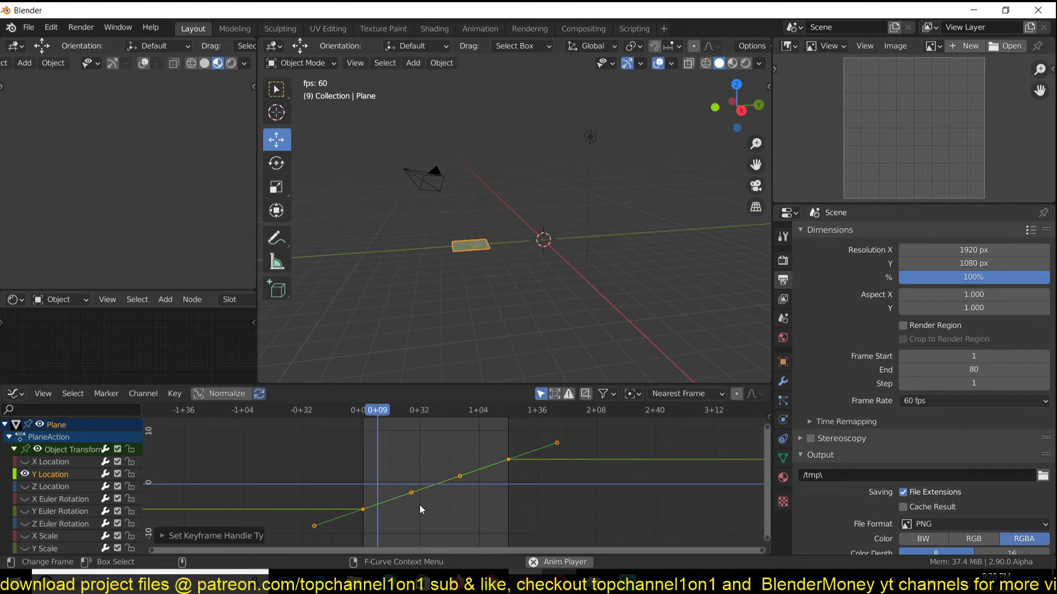
Step: Set the interpolation mode of both Y Location keyframes to Back during playback
{"action": "left_click", "coordinate": [174, 394]}
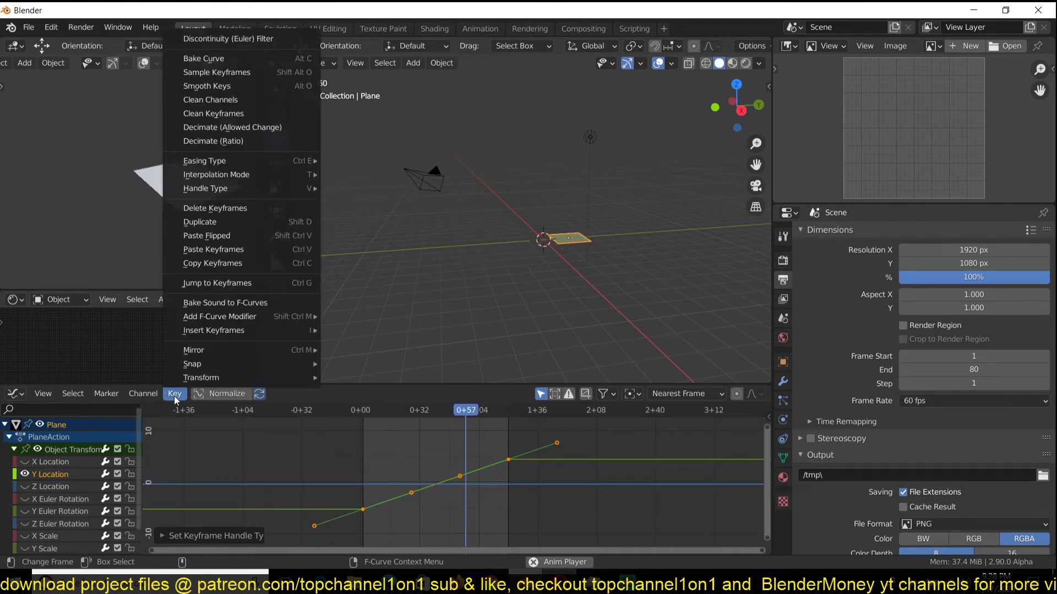
{"action": "left_click", "coordinate": [170, 395]}
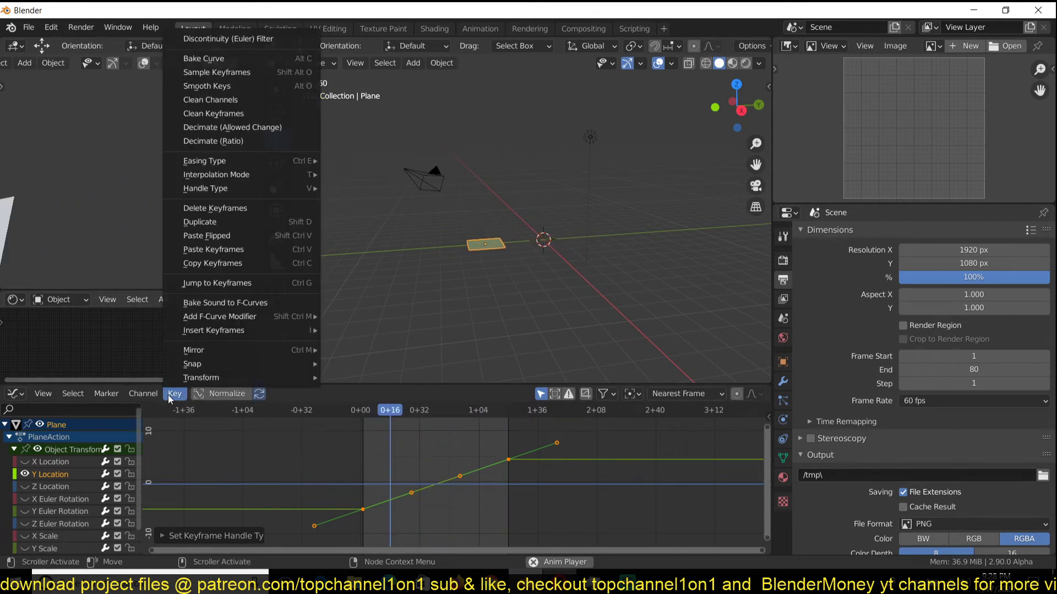
{"action": "mouse_move", "coordinate": [271, 173]}
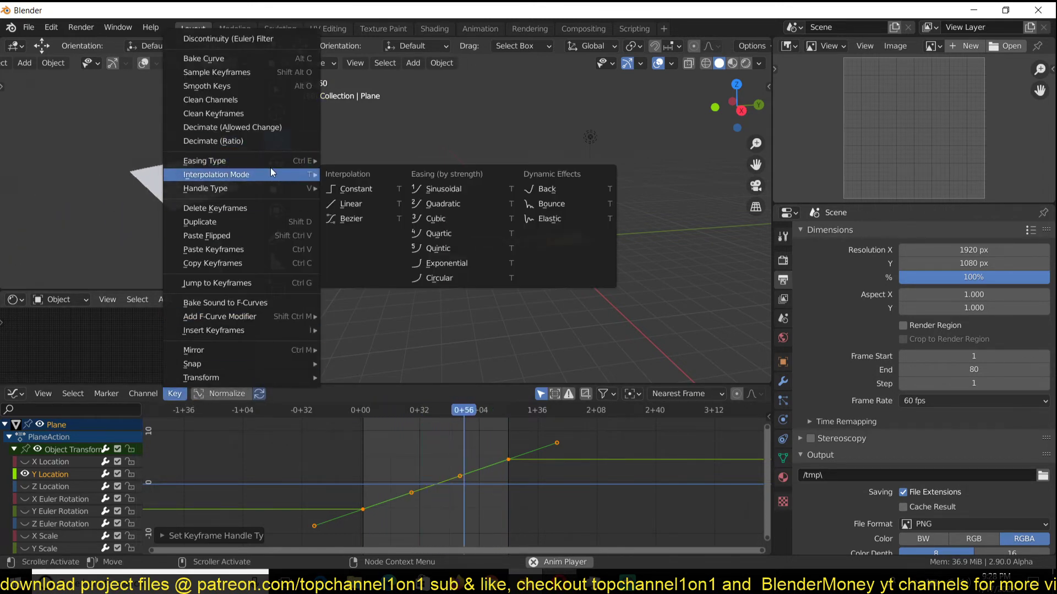
{"action": "left_click", "coordinate": [566, 189]}
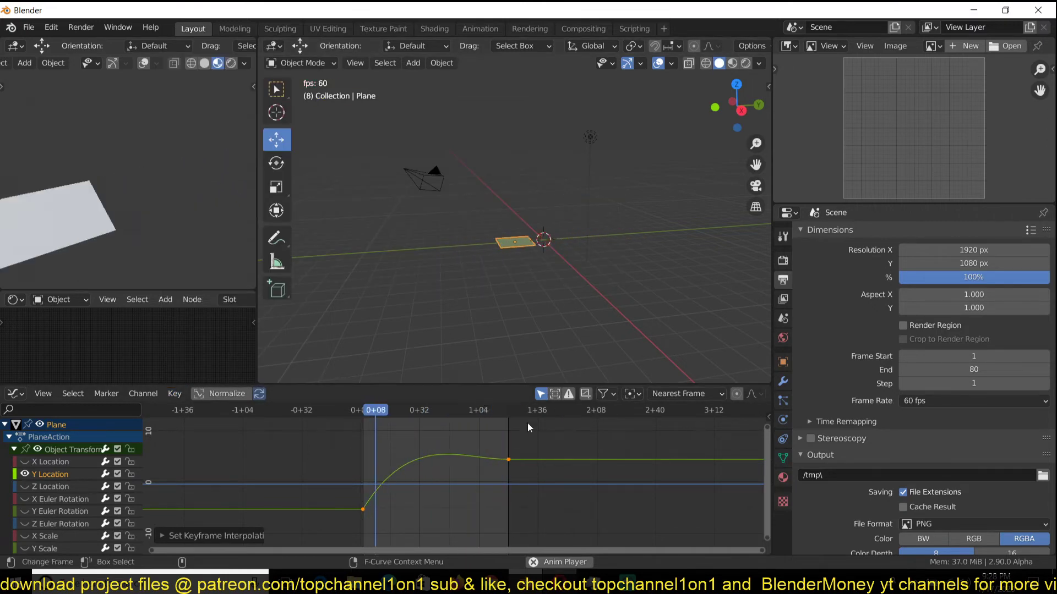
Step: Switch the Y Location keyframes to Bounce interpolation
{"action": "left_click", "coordinate": [174, 394]}
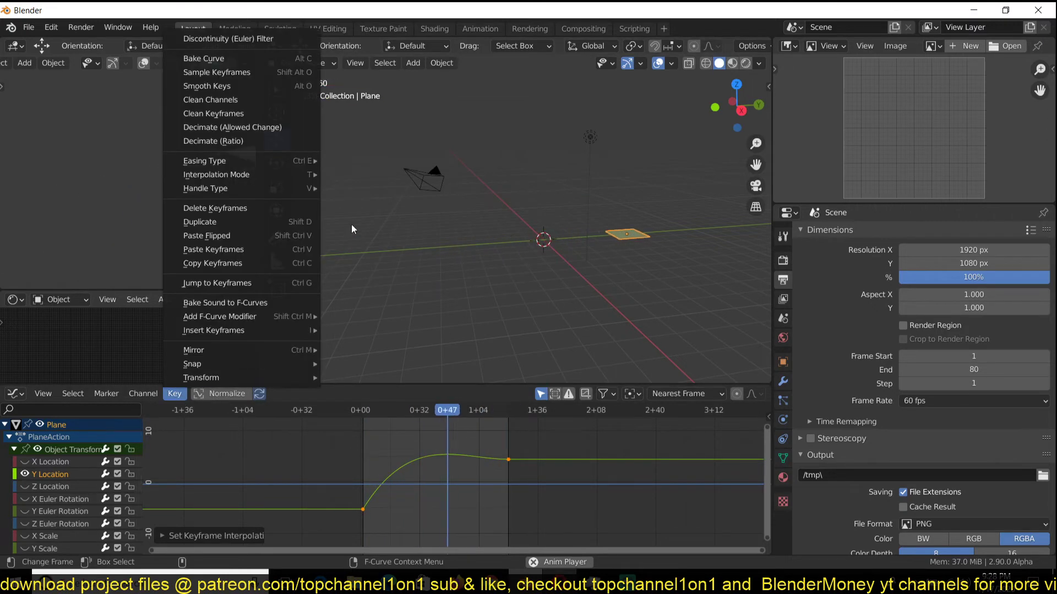
{"action": "mouse_move", "coordinate": [296, 160]}
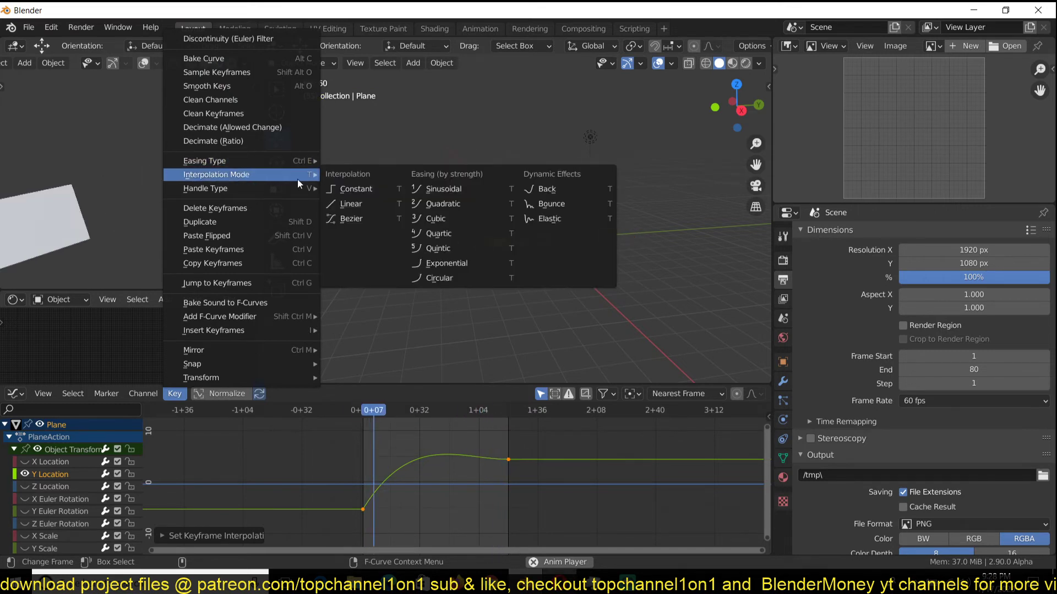
{"action": "left_click", "coordinate": [530, 203]}
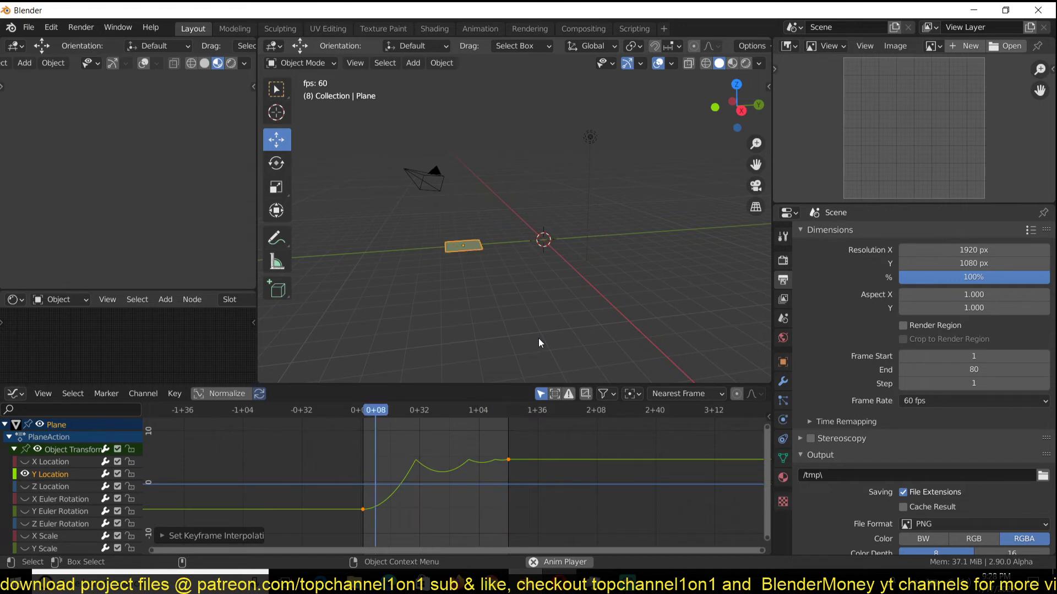
{"action": "scroll", "coordinate": [508, 427], "scroll_direction": "up", "scroll_amount": 4}
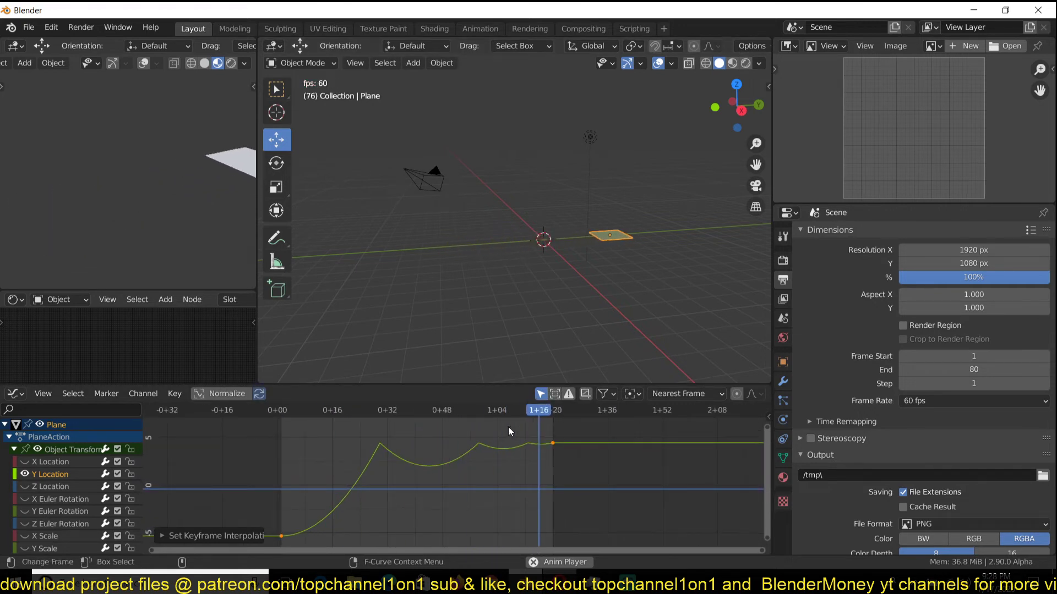
Step: Switch the Y Location keyframes to Elastic interpolation
{"action": "left_click", "coordinate": [145, 396]}
{"action": "left_click", "coordinate": [175, 393]}
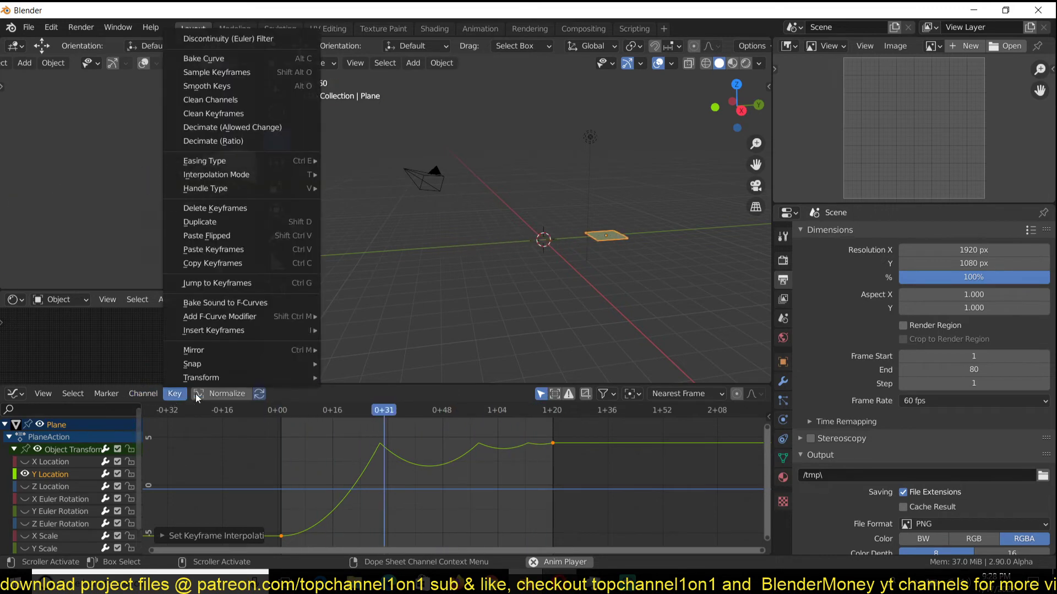
{"action": "mouse_move", "coordinate": [311, 172]}
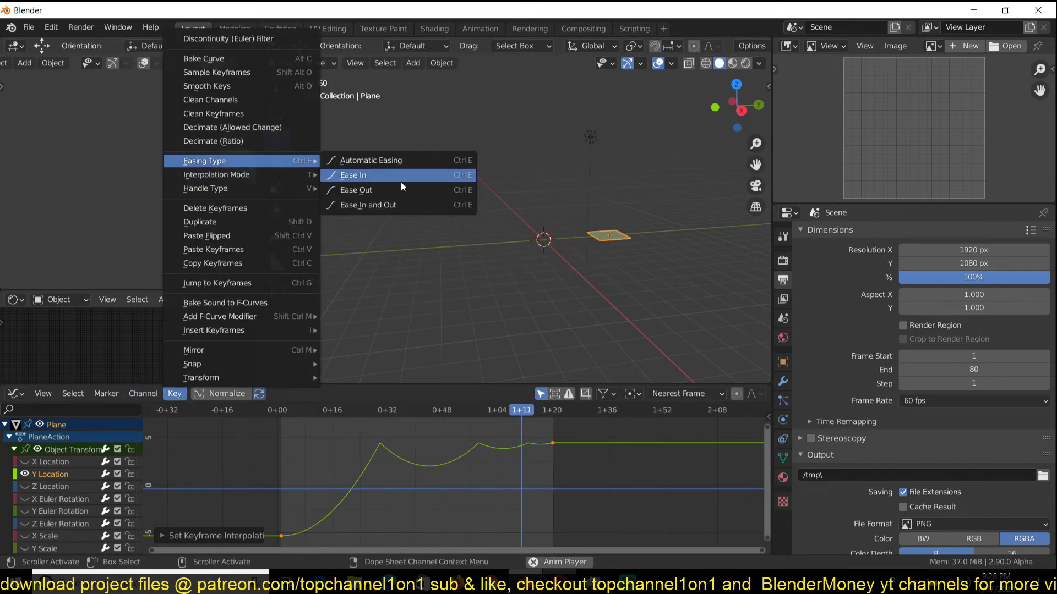
{"action": "left_click", "coordinate": [525, 217]}
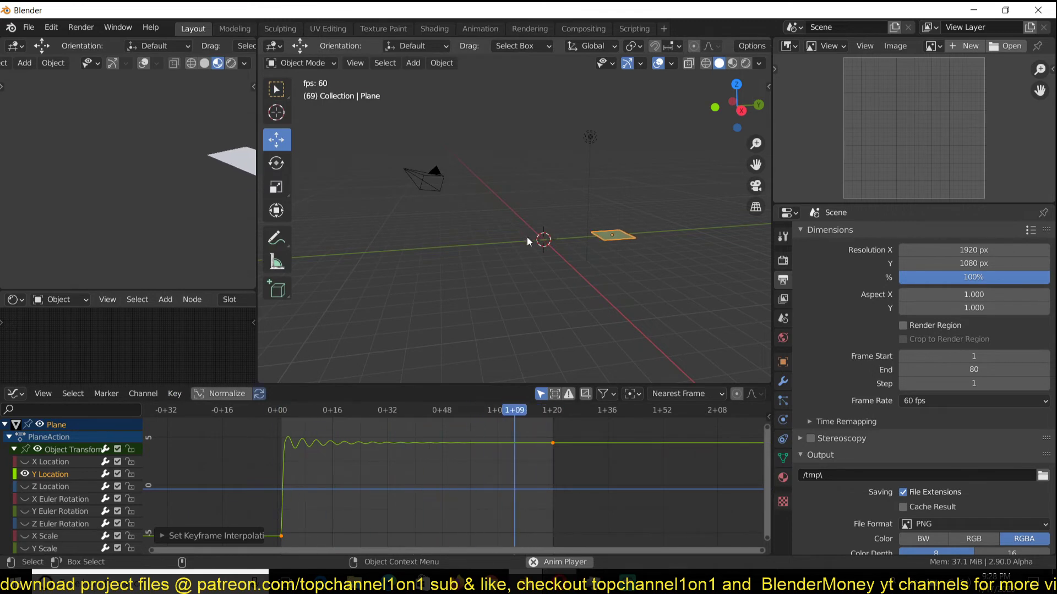
{"action": "left_click", "coordinate": [175, 394]}
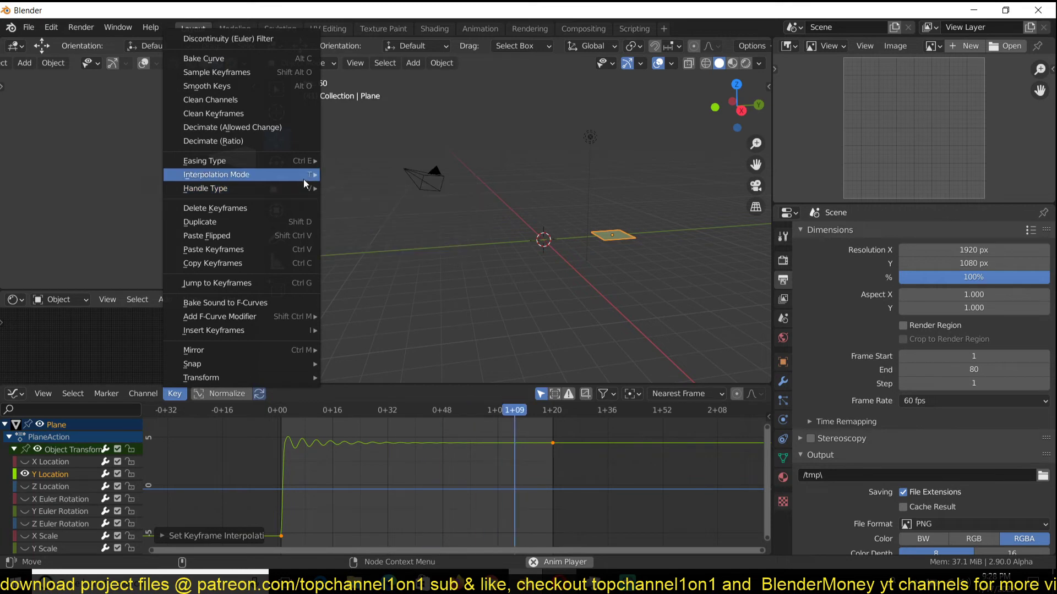
{"action": "mouse_move", "coordinate": [302, 188]}
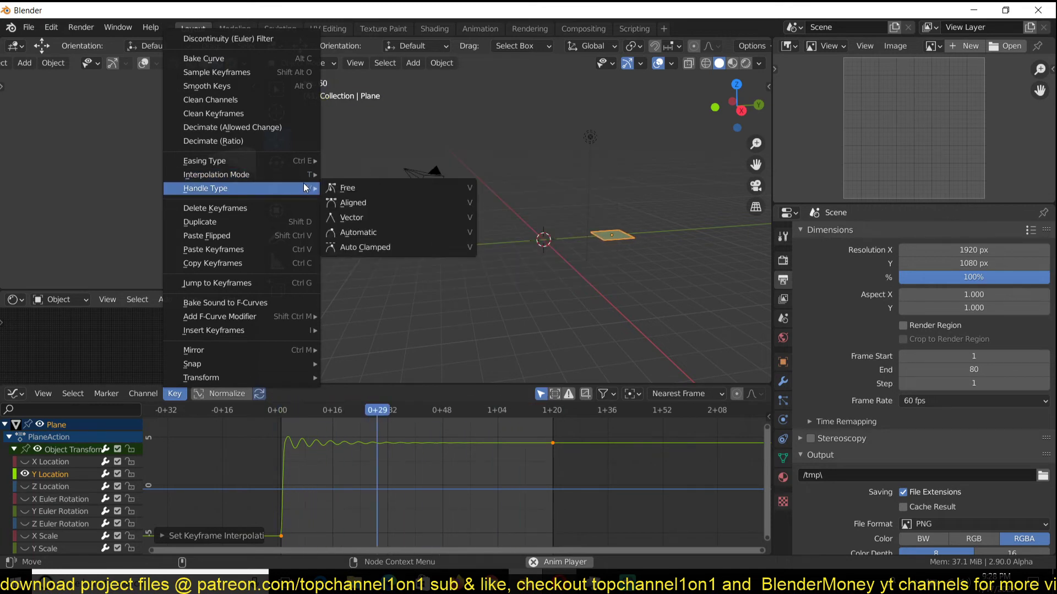
{"action": "mouse_move", "coordinate": [315, 165]}
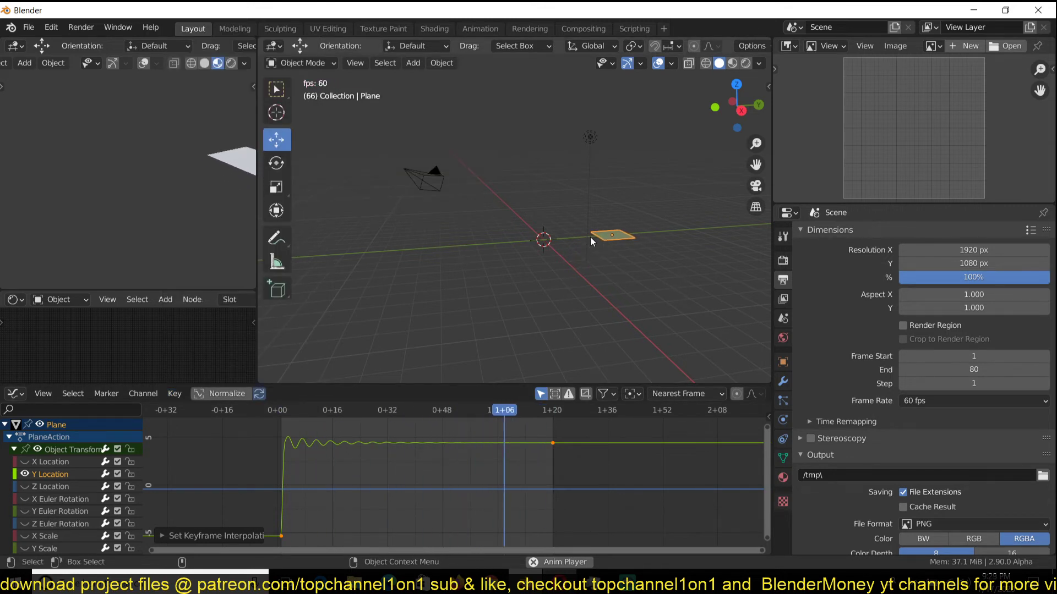
Step: Stop playback and delete the plane
{"action": "key", "text": "space"}
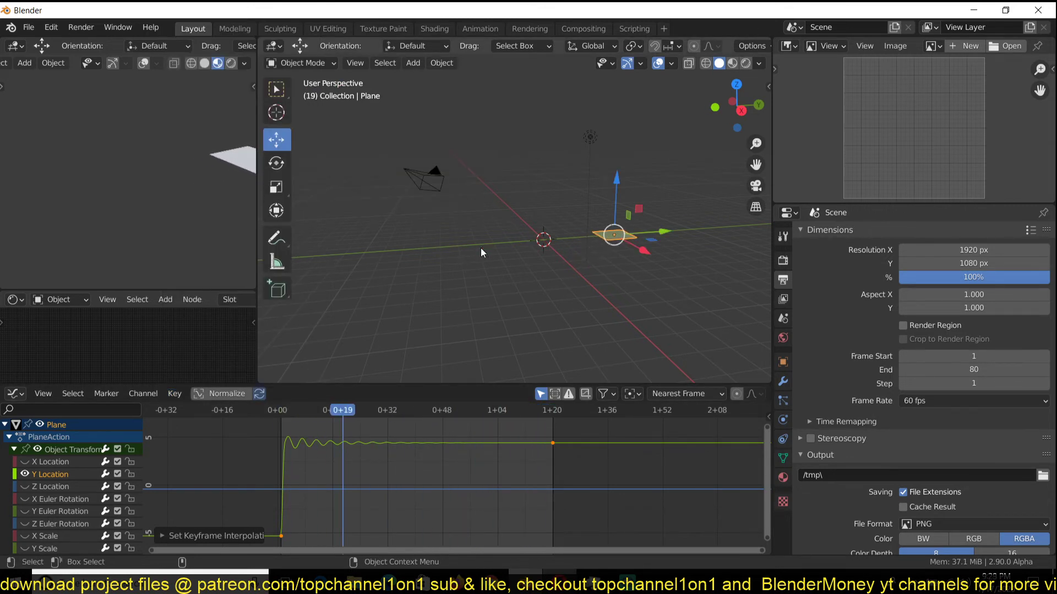
{"action": "key", "text": "x"}
{"action": "left_click", "coordinate": [480, 248]}
Step: Add a UV sphere and scale it down to about 0.62 of its size
{"action": "key", "text": "shift+a"}
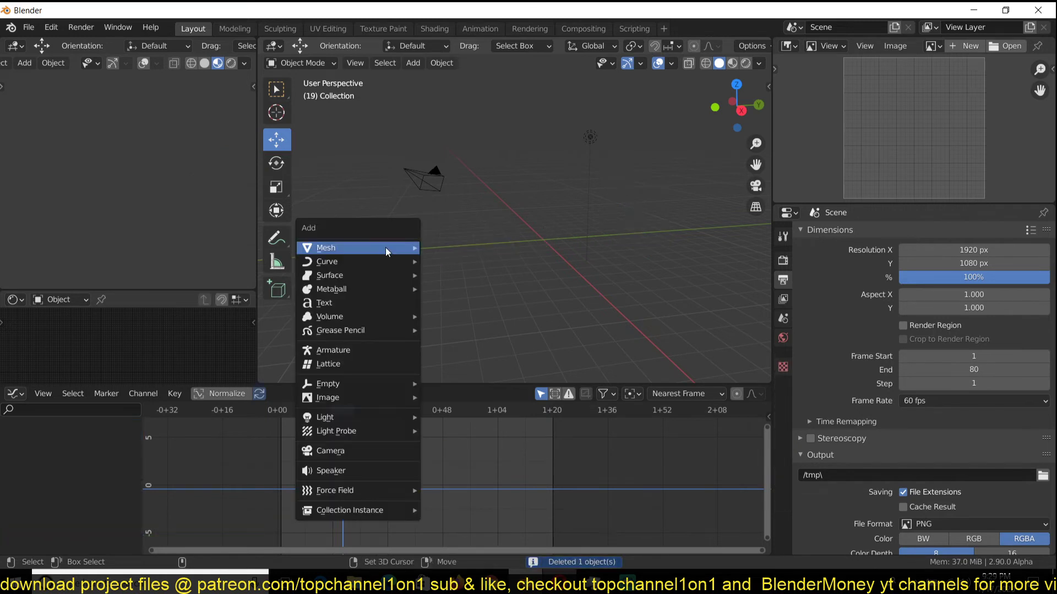
{"action": "mouse_move", "coordinate": [386, 247]}
{"action": "left_click", "coordinate": [471, 289]}
{"action": "key", "text": "s"}
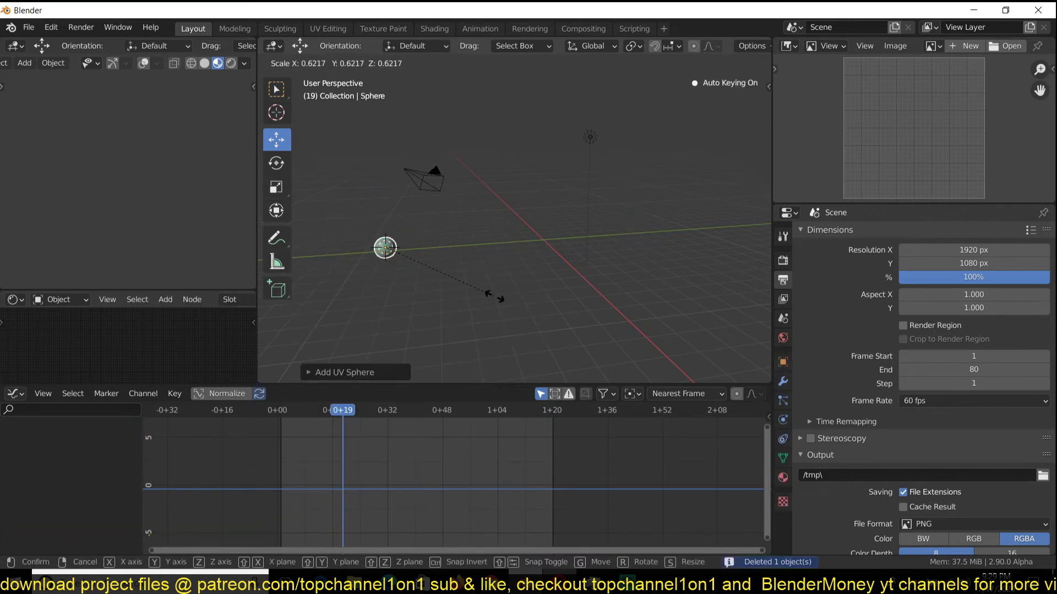
{"action": "left_click", "coordinate": [494, 296]}
Step: Go to frame 0 and auto-key the sphere's starting position there
{"action": "right_click", "coordinate": [348, 480]}
{"action": "left_click", "coordinate": [347, 479]}
{"action": "left_click", "coordinate": [278, 480]}
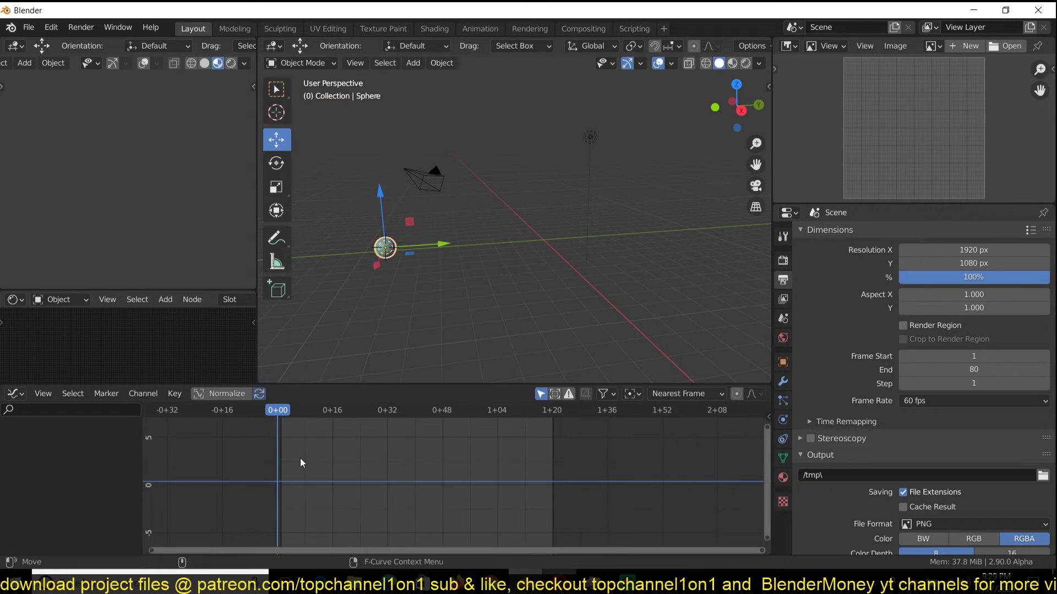
{"action": "left_click", "coordinate": [413, 244]}
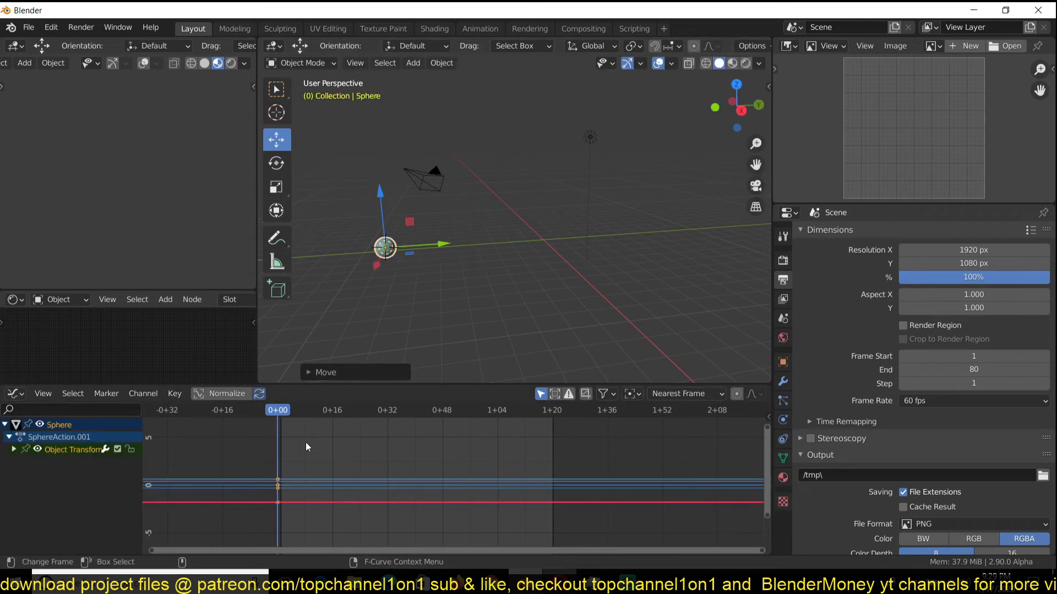
Step: At frame 80, move the sphere along the Y axis to near the world origin to key its end position
{"action": "key", "text": "shift+Right"}
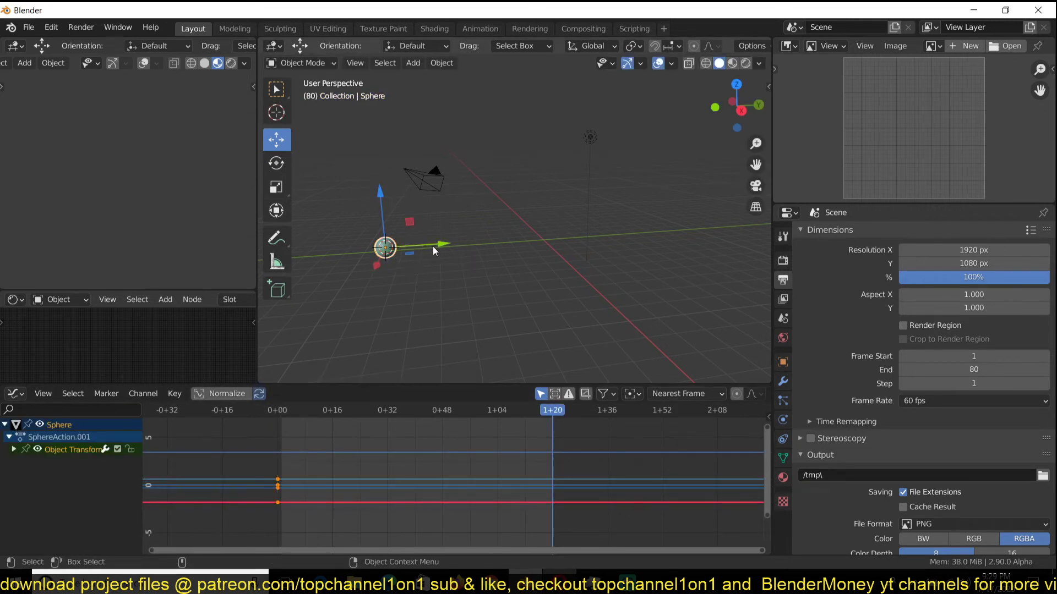
{"action": "left_click_drag", "start_coordinate": [435, 251], "coordinate": [592, 243]}
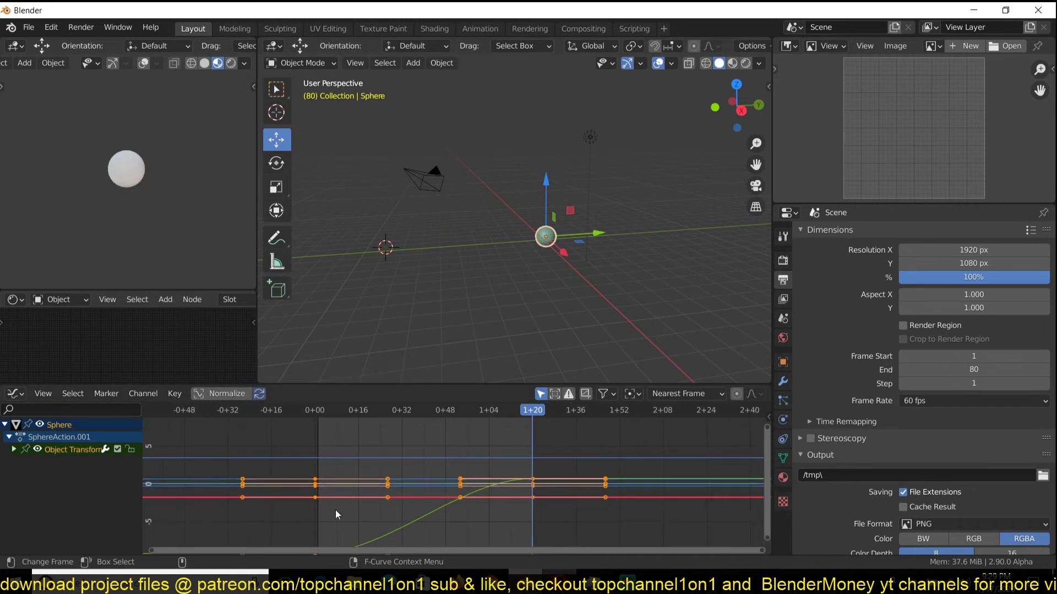
{"action": "key", "text": "Home"}
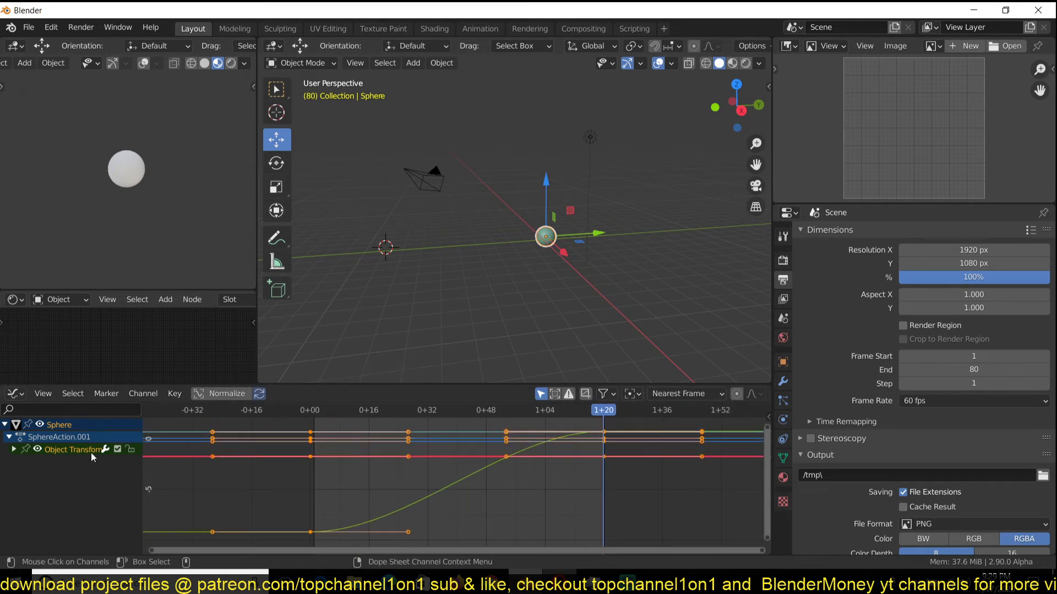
Step: Expand the sphere's Object Transforms channels and play back its movement
{"action": "left_click", "coordinate": [14, 449]}
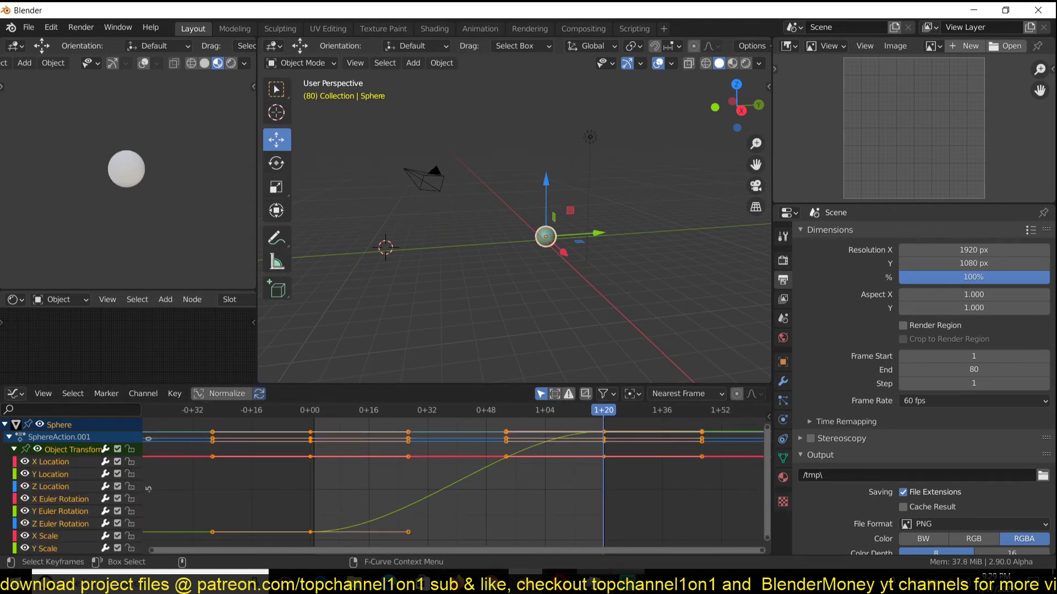
{"action": "key", "text": "alt+Tab"}
{"action": "key", "text": "alt+Tab"}
{"action": "key", "text": "space"}
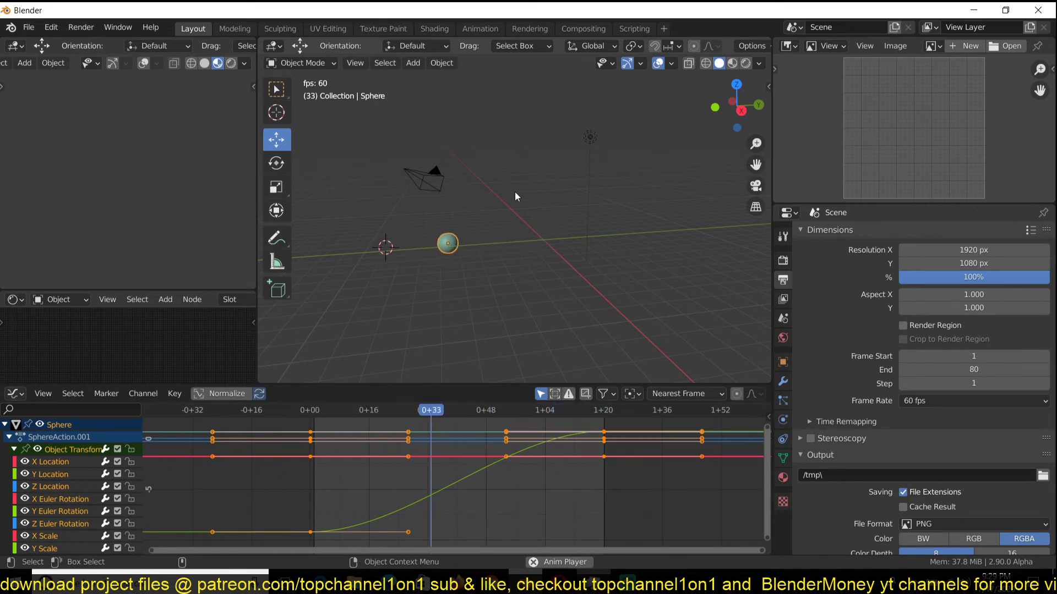
{"action": "key", "text": "space"}
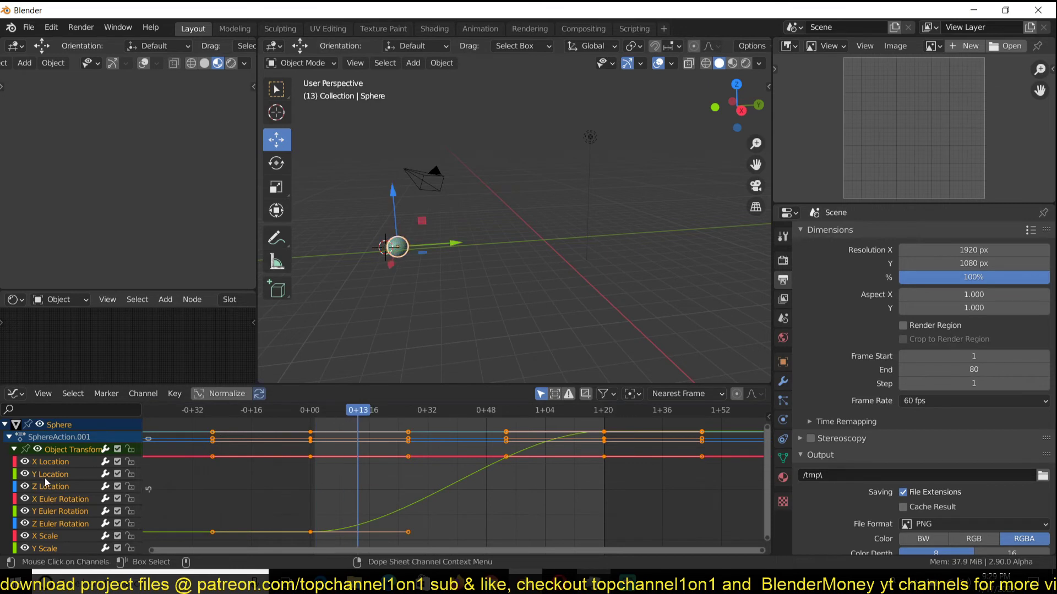
Step: Isolate the sphere's Z Location curve by hiding all other curves, and play back the animation
{"action": "left_click", "coordinate": [50, 487]}
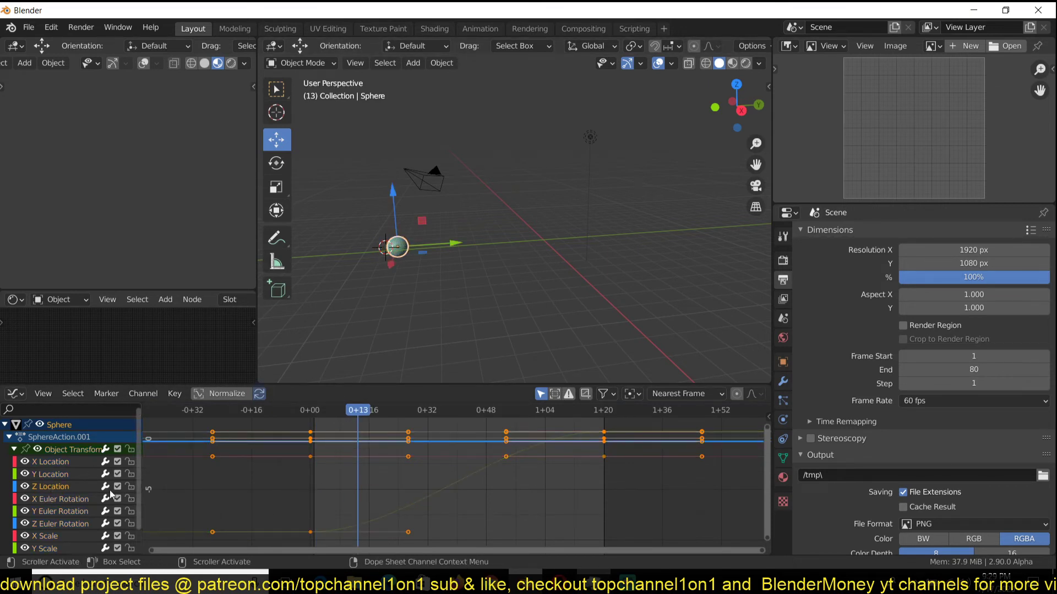
{"action": "key", "text": "shift+h"}
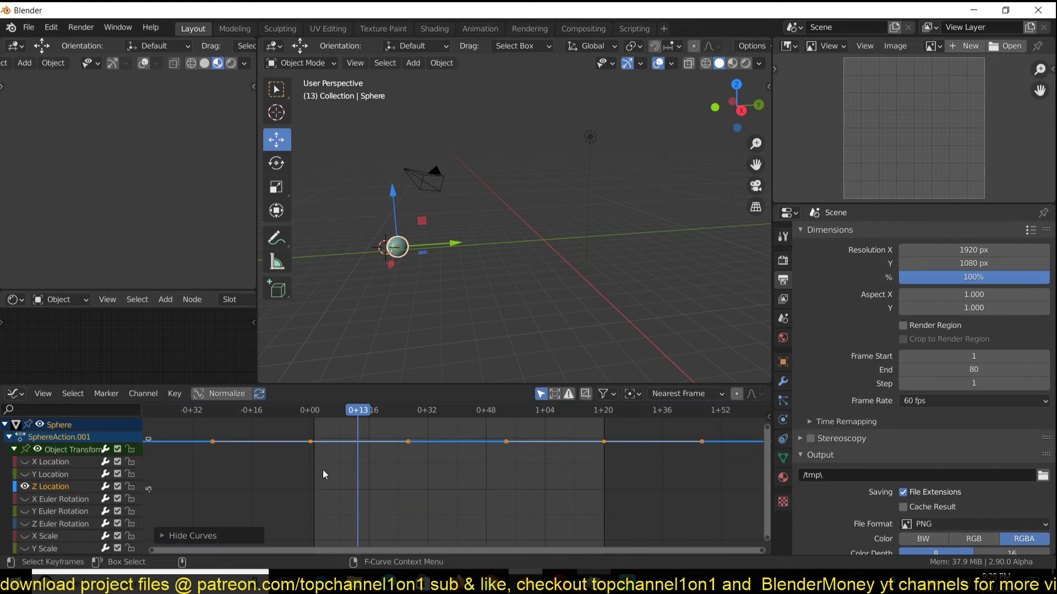
{"action": "key", "text": "Home"}
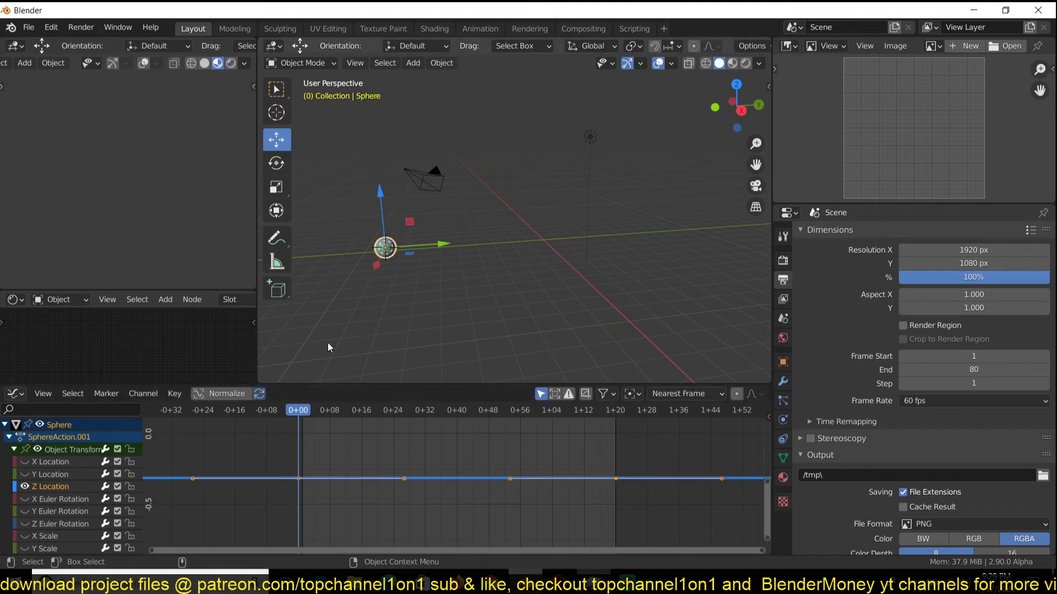
{"action": "key", "text": "space"}
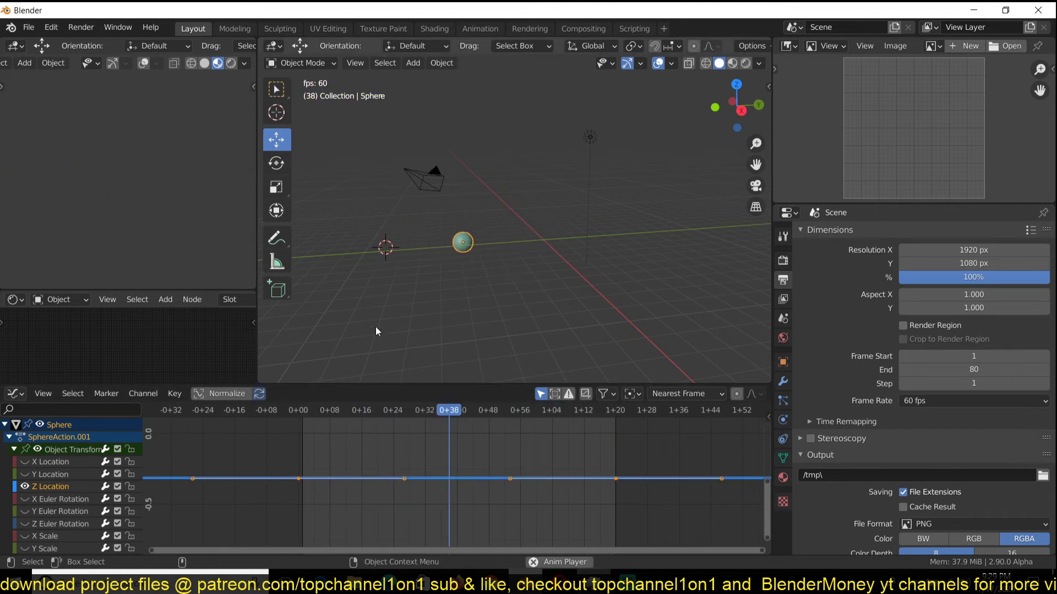
{"action": "key", "text": "space"}
Step: Raise the Z Location keyframe at frame 0 vertically to a value of about 2.2, and deselect all keyframes
{"action": "left_click", "coordinate": [299, 488]}
{"action": "scroll", "coordinate": [295, 481], "scroll_direction": "down", "scroll_amount": 3}
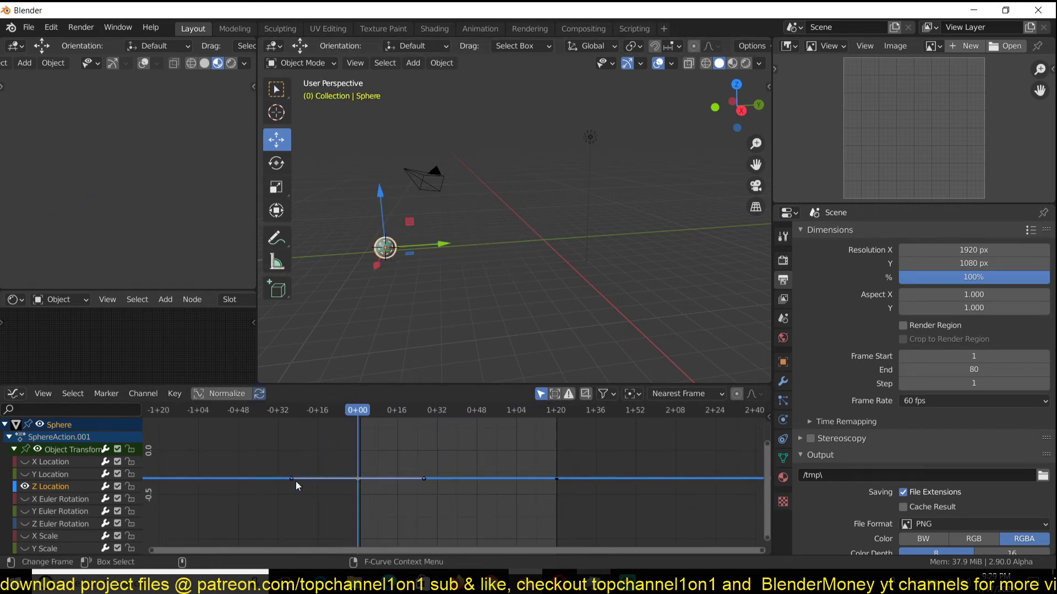
{"action": "left_click_drag", "start_coordinate": [358, 478], "coordinate": [318, 427]}
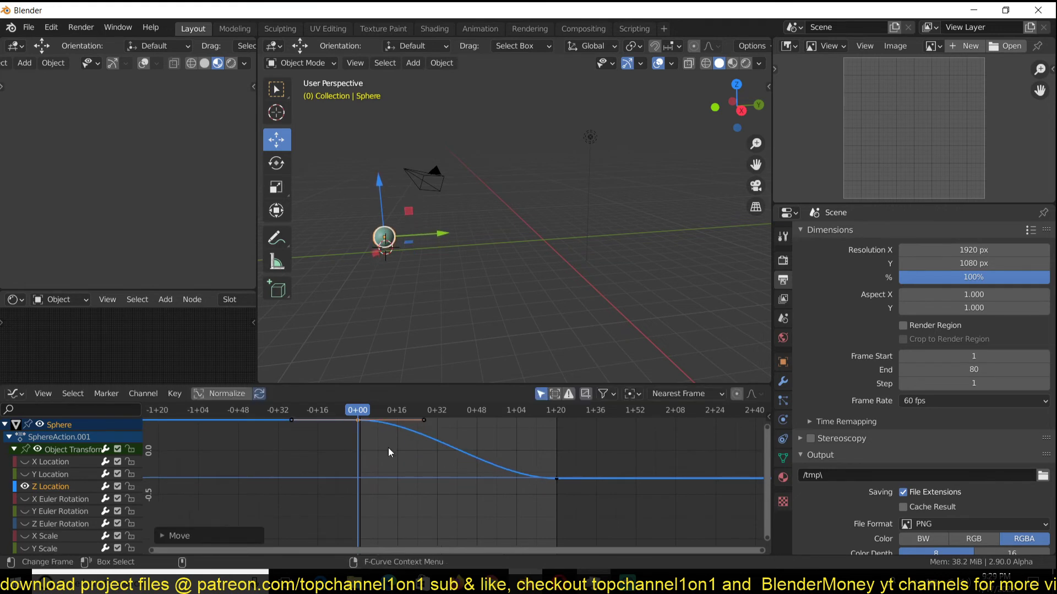
{"action": "scroll", "coordinate": [396, 456], "scroll_direction": "down", "scroll_amount": 5}
{"action": "key", "text": "g"}
{"action": "key", "text": "y"}
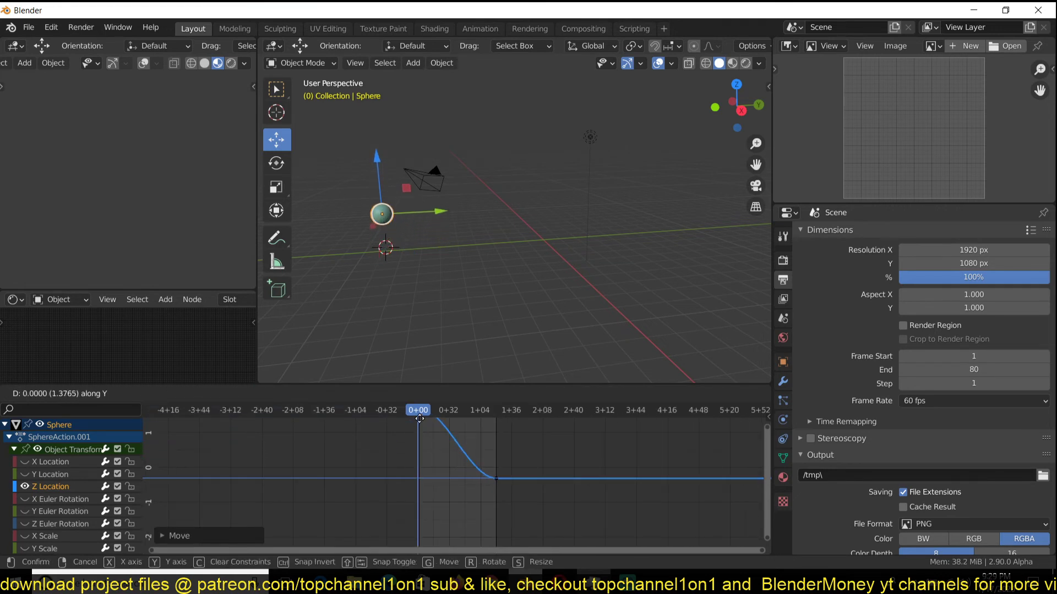
{"action": "left_click", "coordinate": [419, 404]}
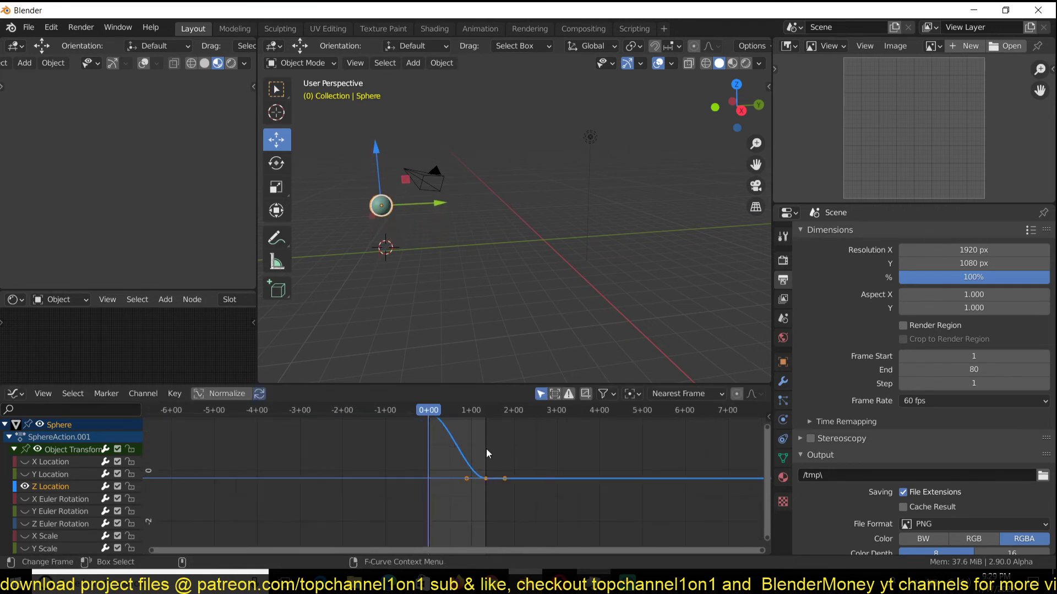
{"action": "key", "text": "Home"}
{"action": "scroll", "coordinate": [486, 471], "scroll_direction": "down", "scroll_amount": 5}
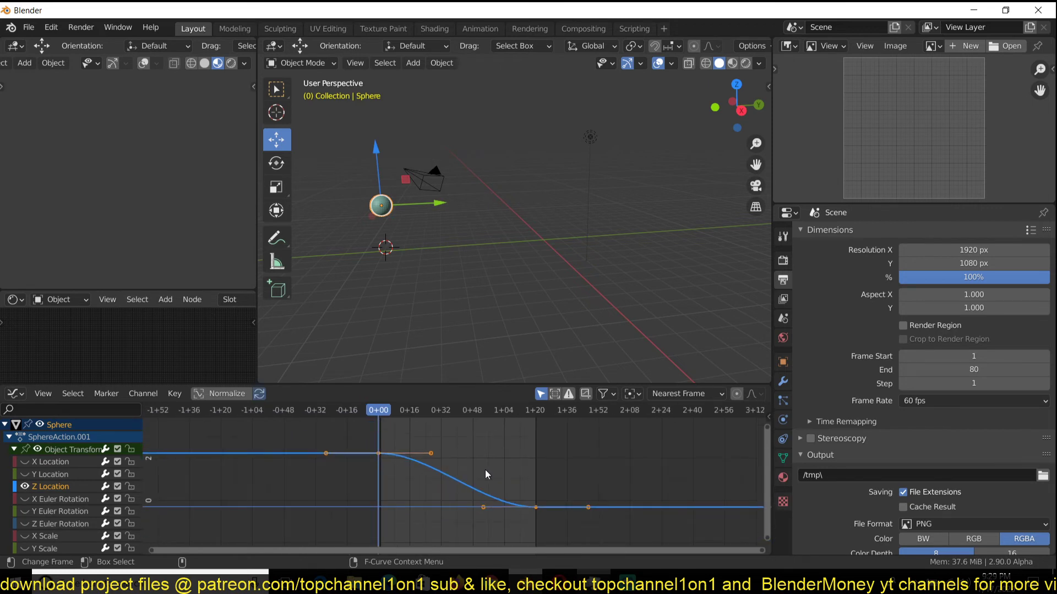
{"action": "key", "text": "alt+a"}
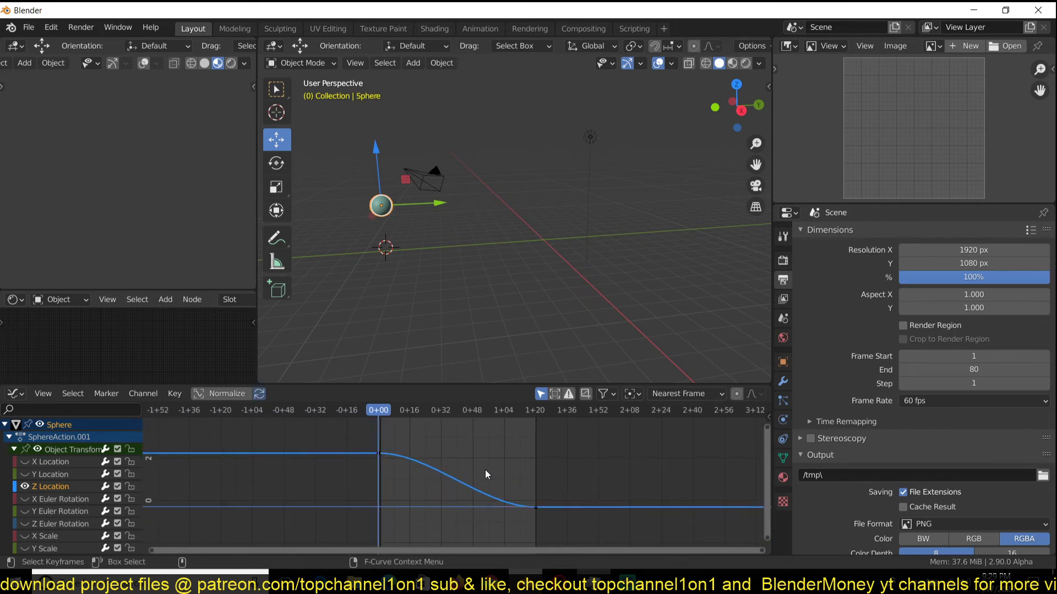
Step: Select all Z Location keyframes, set their interpolation mode to Bounce, and play back the sphere's fall
{"action": "key", "text": "a"}
{"action": "scroll", "coordinate": [431, 465], "scroll_direction": "down", "scroll_amount": 2}
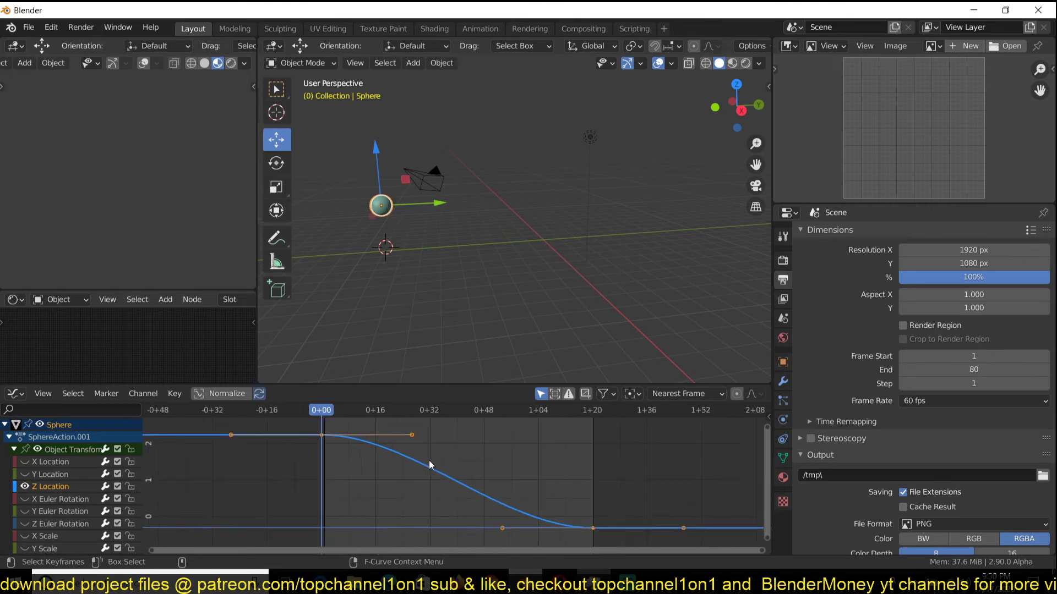
{"action": "key", "text": "space"}
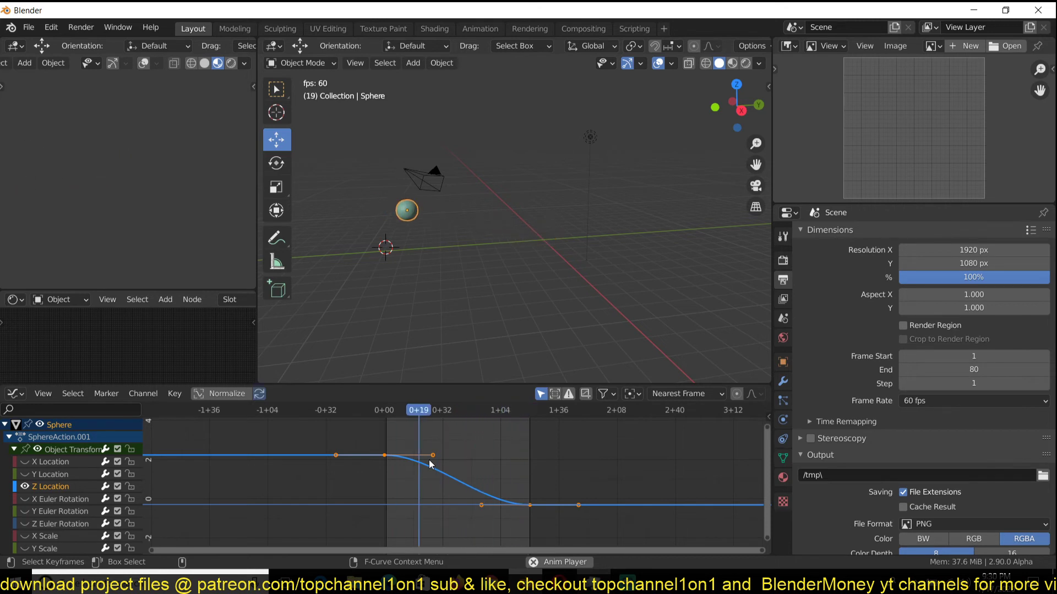
{"action": "key", "text": "space"}
{"action": "left_click", "coordinate": [171, 398]}
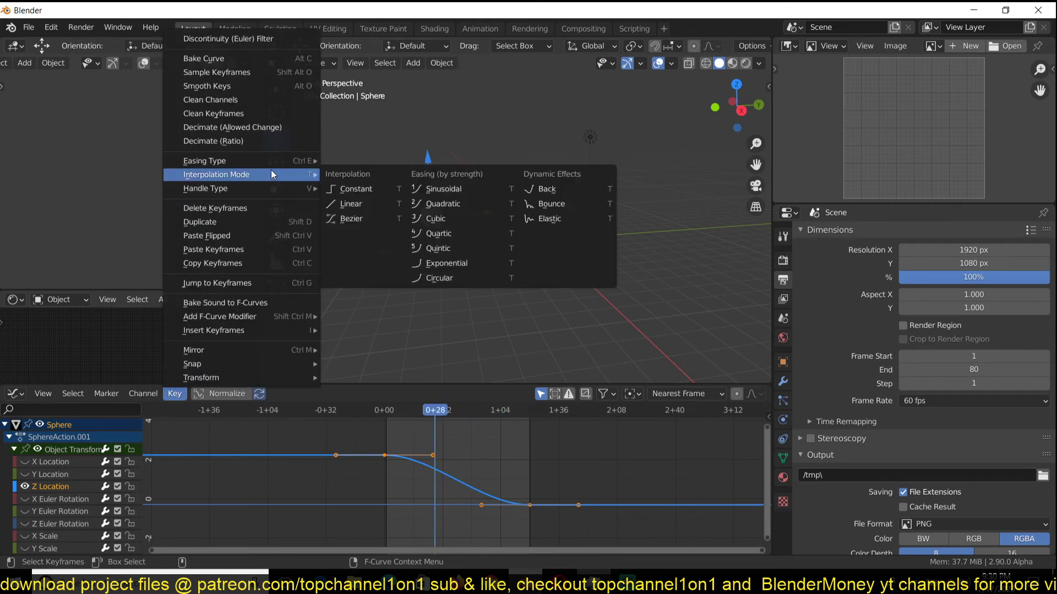
{"action": "mouse_move", "coordinate": [276, 163]}
{"action": "left_click", "coordinate": [542, 202]}
{"action": "key", "text": "space"}
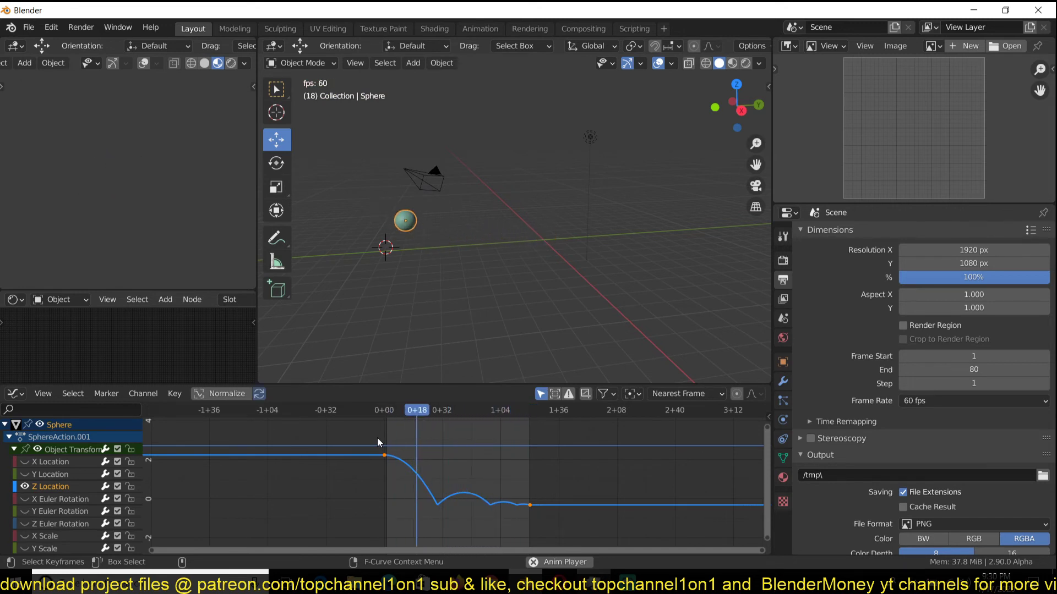
Step: Raise the Z Location keyframe at frame 0 vertically to a value of about 4.3
{"action": "left_click", "coordinate": [384, 456]}
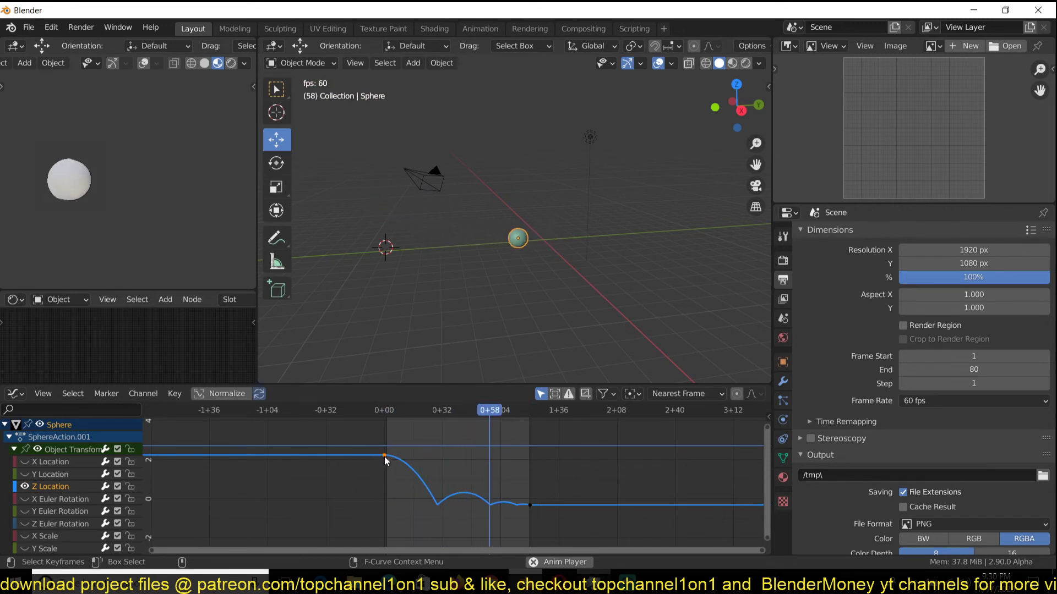
{"action": "key", "text": "g"}
{"action": "key", "text": "y"}
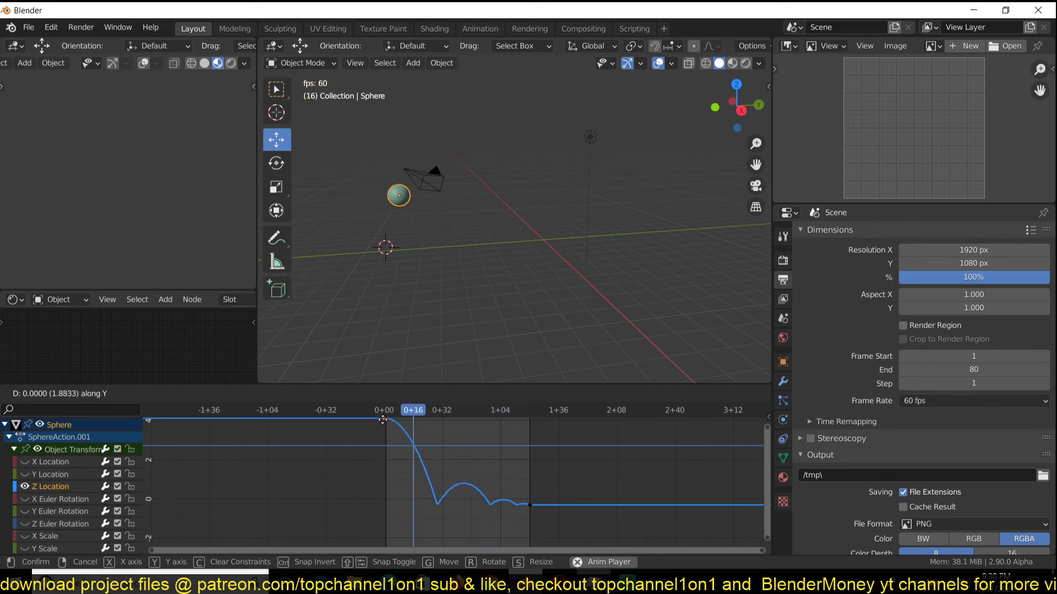
{"action": "left_click", "coordinate": [403, 439]}
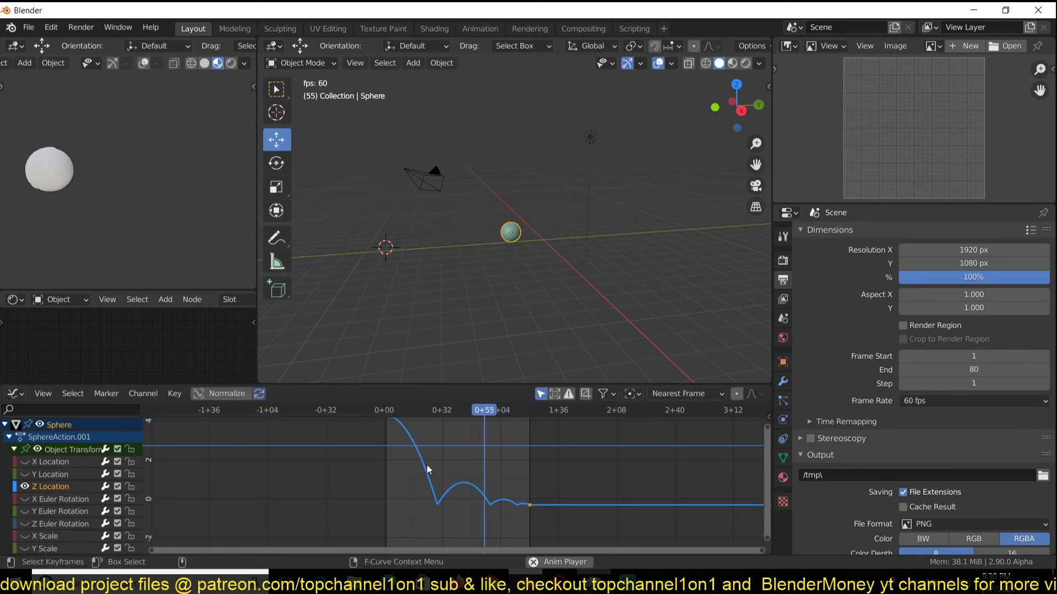
{"action": "key", "text": "Home"}
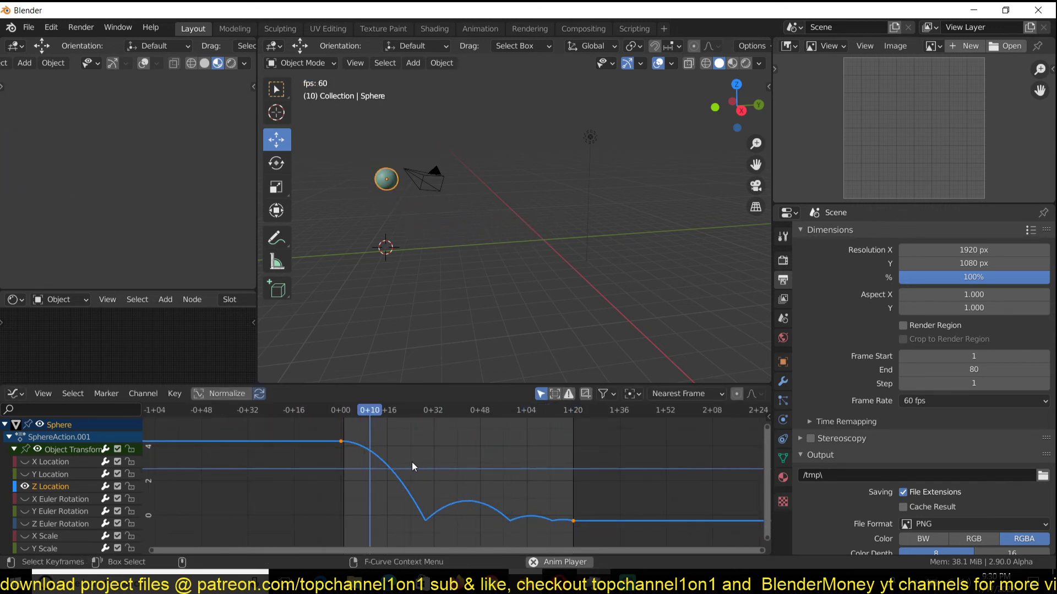
Step: Play back the bouncing sphere from the front view and stop near frame 78
{"action": "left_click", "coordinate": [448, 266]}
{"action": "scroll", "coordinate": [448, 266], "scroll_direction": "up", "scroll_amount": 3}
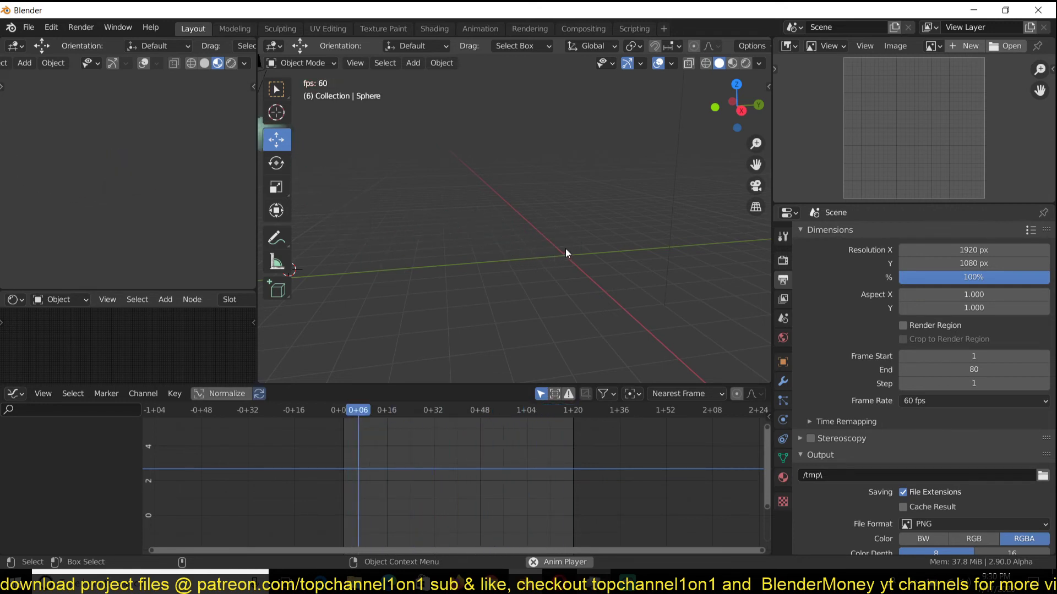
{"action": "key", "text": "Escape"}
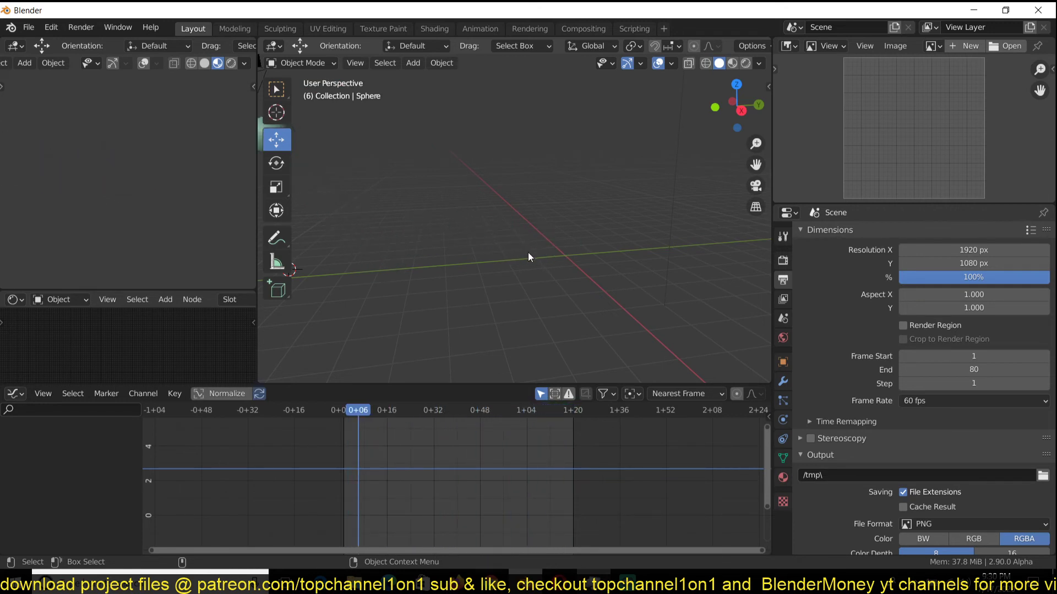
{"action": "key", "text": "KP_1"}
{"action": "key", "text": "space"}
{"action": "key", "text": "space"}
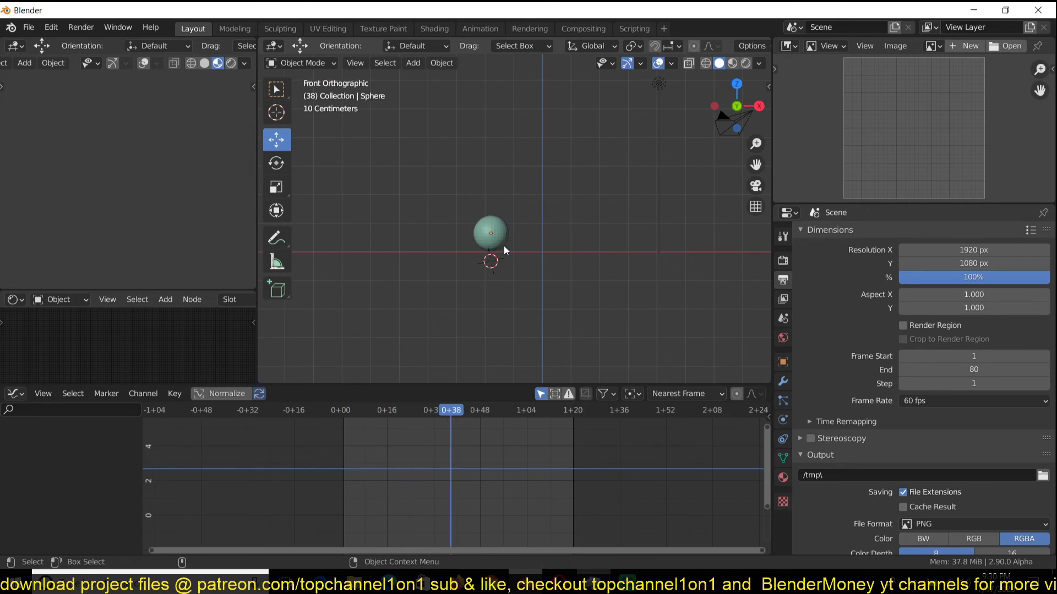
{"action": "left_click", "coordinate": [503, 246]}
{"action": "key", "text": "space"}
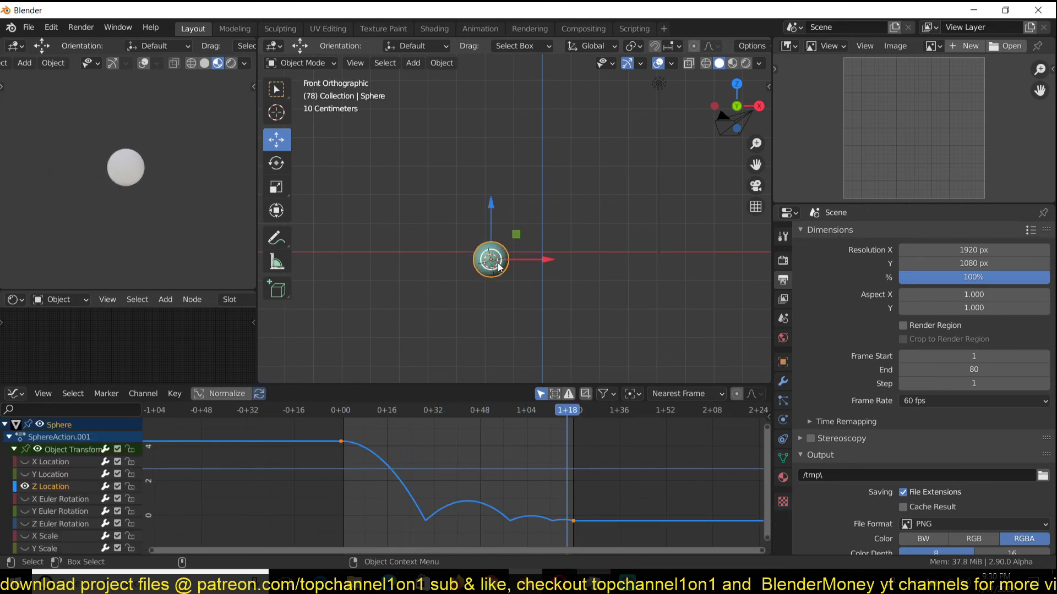
Step: Add a plane at the 3D cursor, scale it up as a wide floor, and delete its keyframes
{"action": "key", "text": "shift+a"}
{"action": "mouse_move", "coordinate": [490, 265]}
{"action": "left_click", "coordinate": [545, 264]}
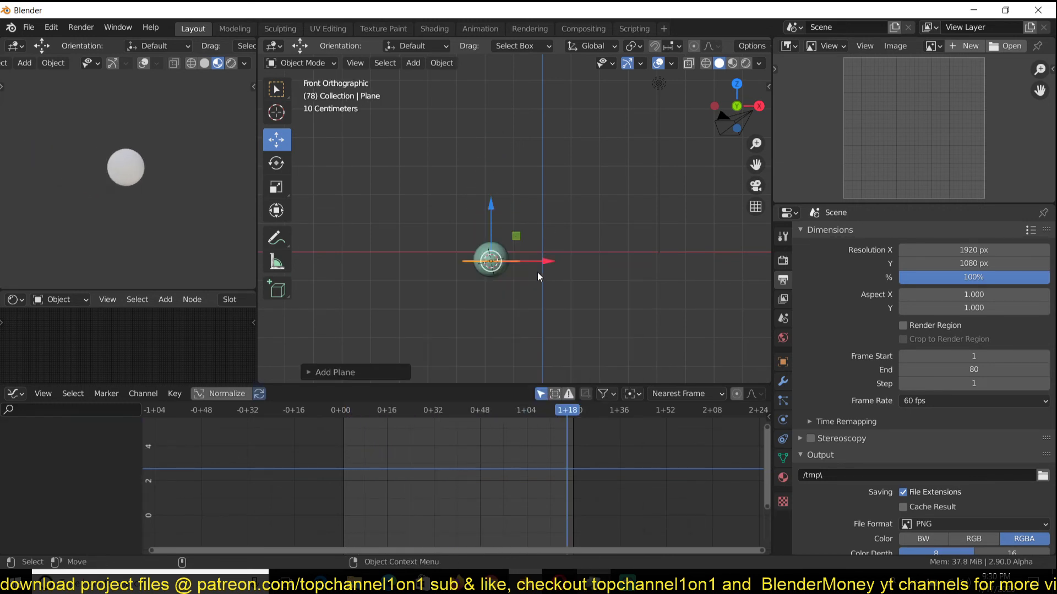
{"action": "key", "text": "s"}
{"action": "left_click", "coordinate": [738, 280]}
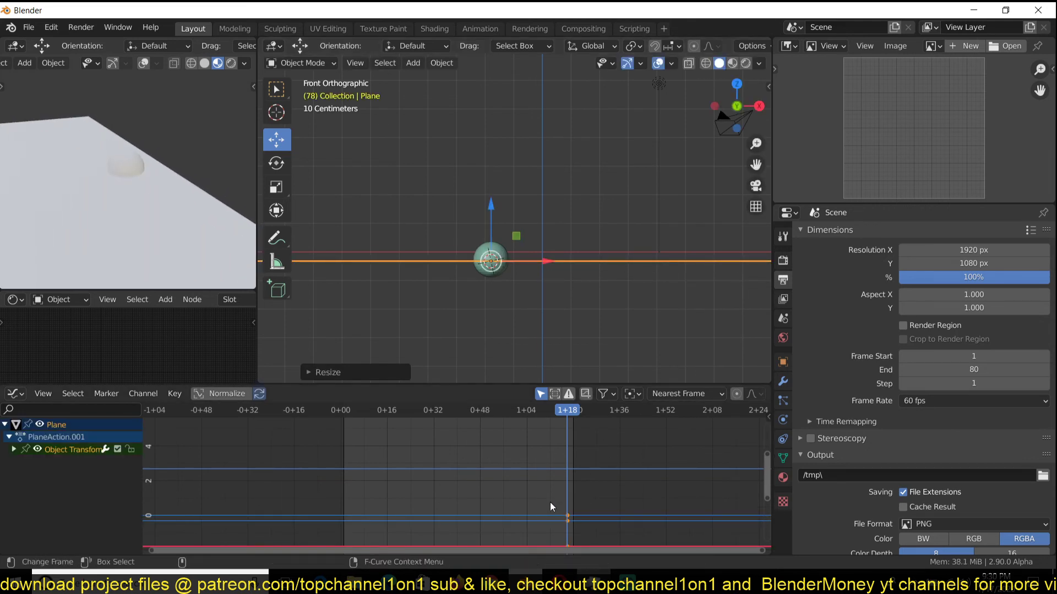
{"action": "key", "text": "Delete"}
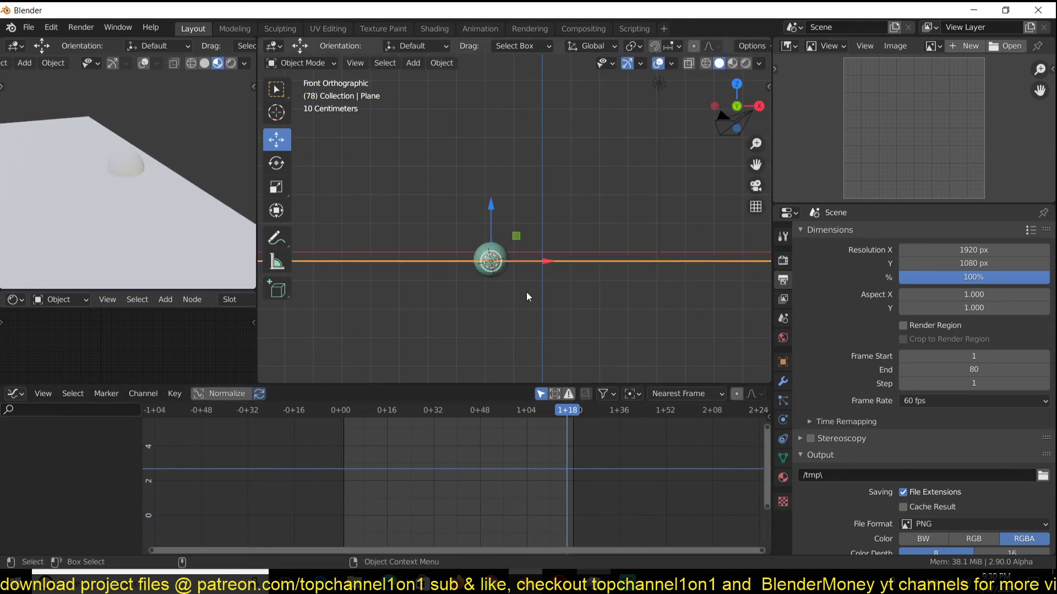
Step: Move the floor plane up to just above the sphere and extrude it slightly downward into a thin slab
{"action": "key", "text": "g"}
{"action": "left_click", "coordinate": [529, 269]}
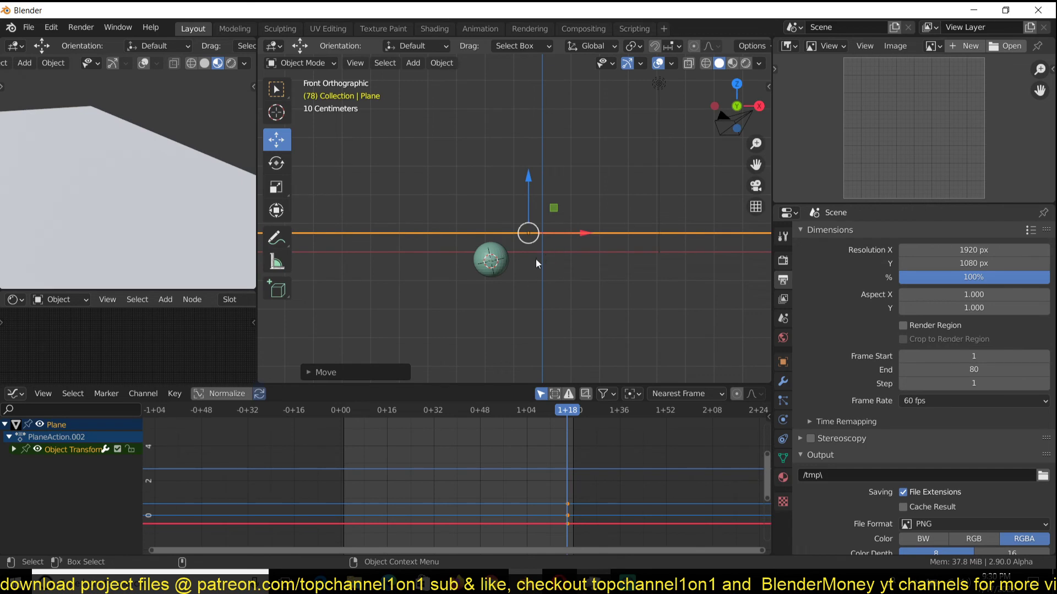
{"action": "left_click", "coordinate": [554, 251]}
{"action": "left_click", "coordinate": [561, 234]}
{"action": "key", "text": "Tab"}
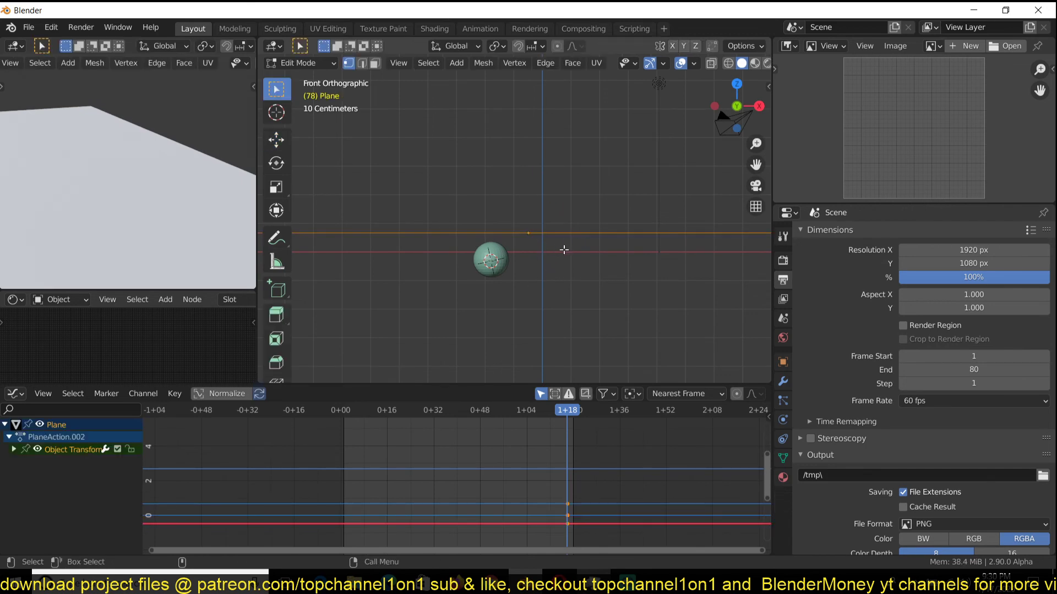
{"action": "key", "text": "Tab"}
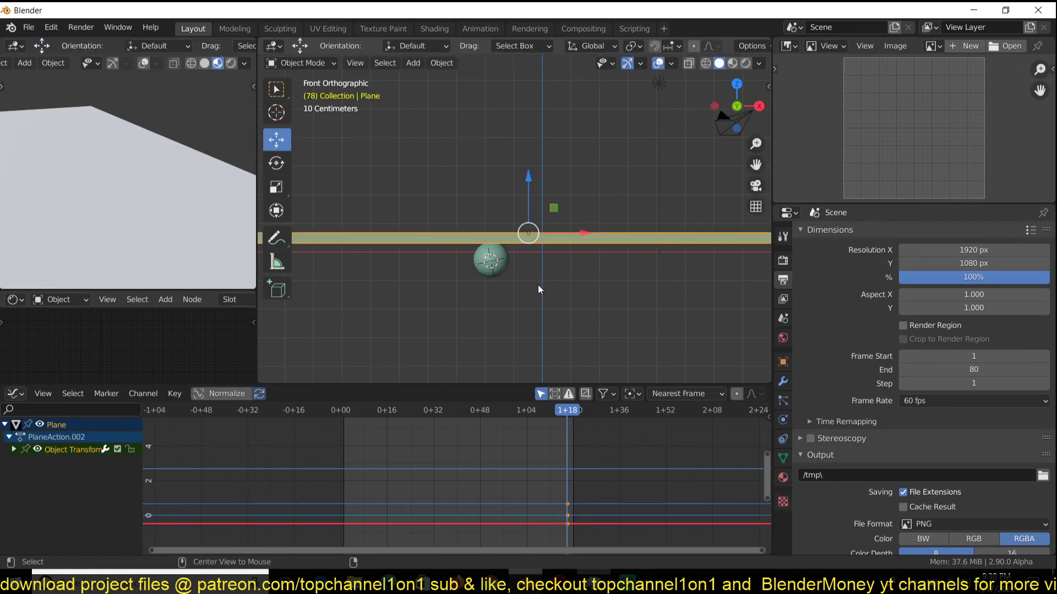
Step: Delete the keyframes recorded on the floor slab
{"action": "left_click", "coordinate": [532, 241]}
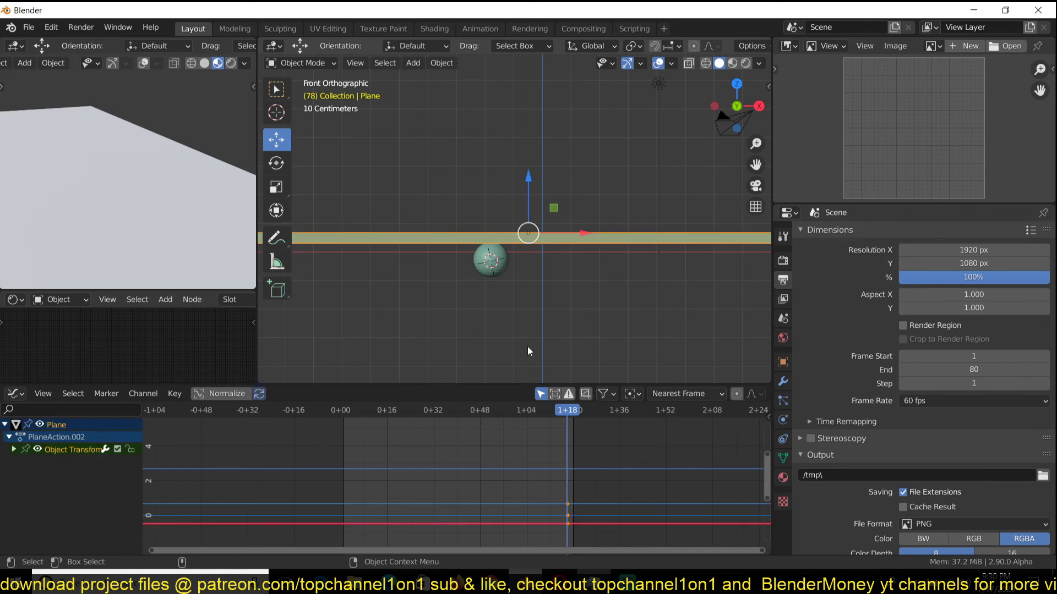
{"action": "key", "text": "x"}
{"action": "left_click", "coordinate": [530, 467]}
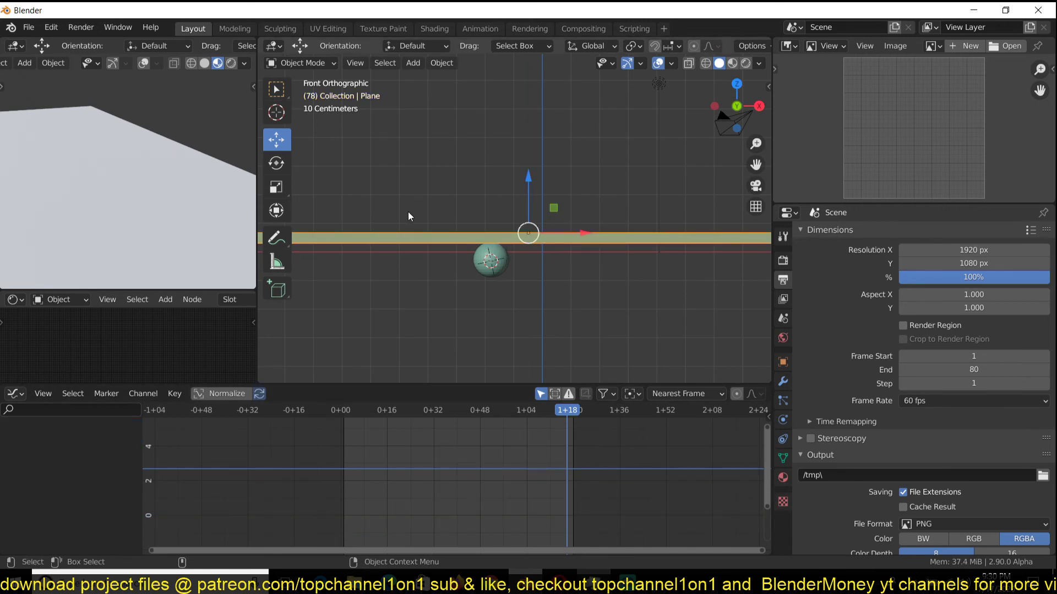
Step: Select the sphere and play back its bounce against the floor slab from the right side view
{"action": "left_click", "coordinate": [491, 251]}
{"action": "key", "text": "space"}
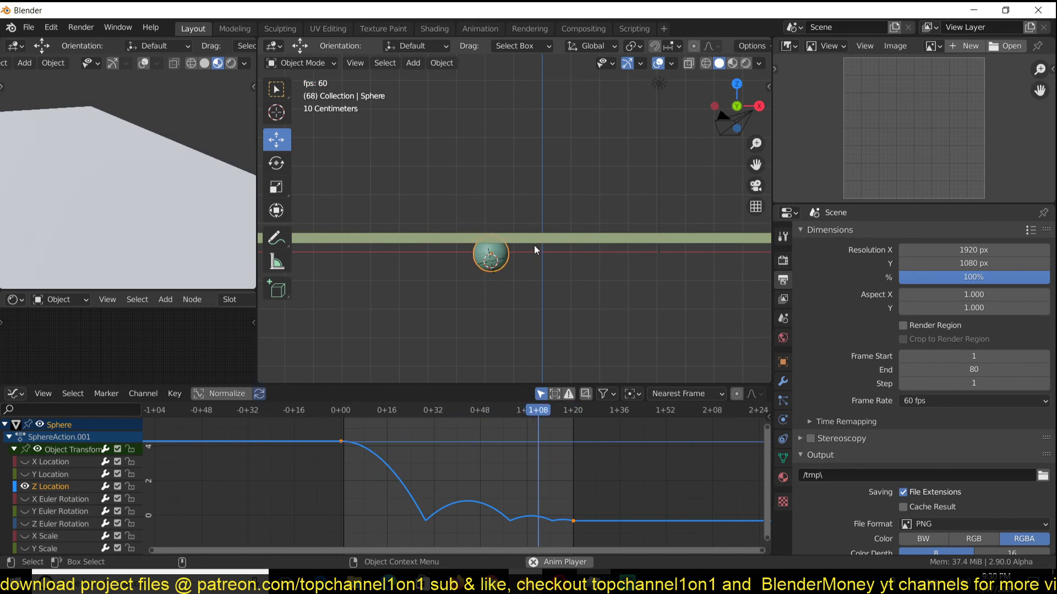
{"action": "key", "text": "KP_3"}
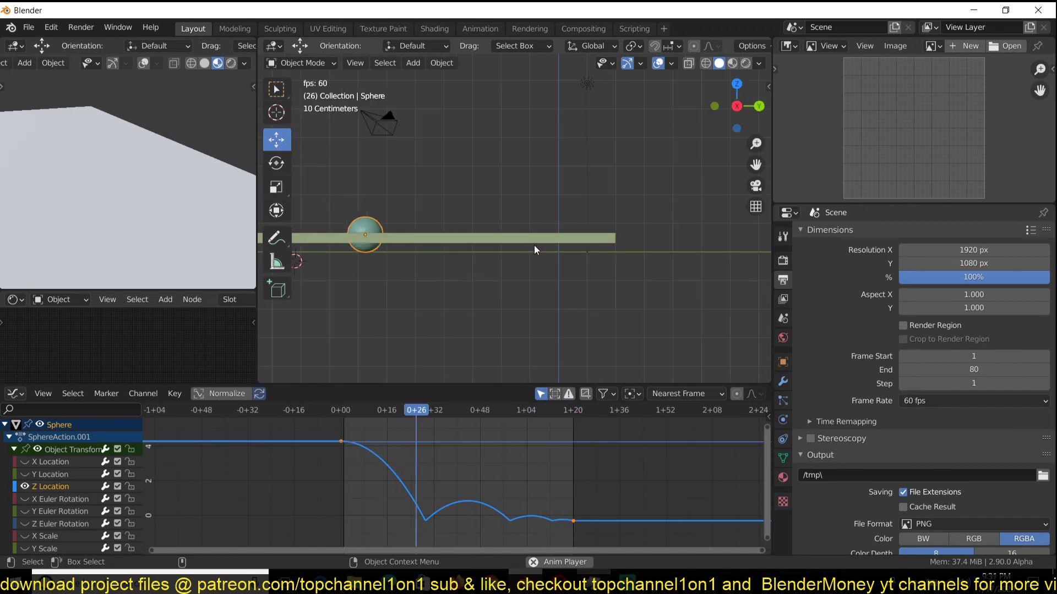
{"action": "scroll", "coordinate": [613, 279], "scroll_direction": "down", "scroll_amount": 2}
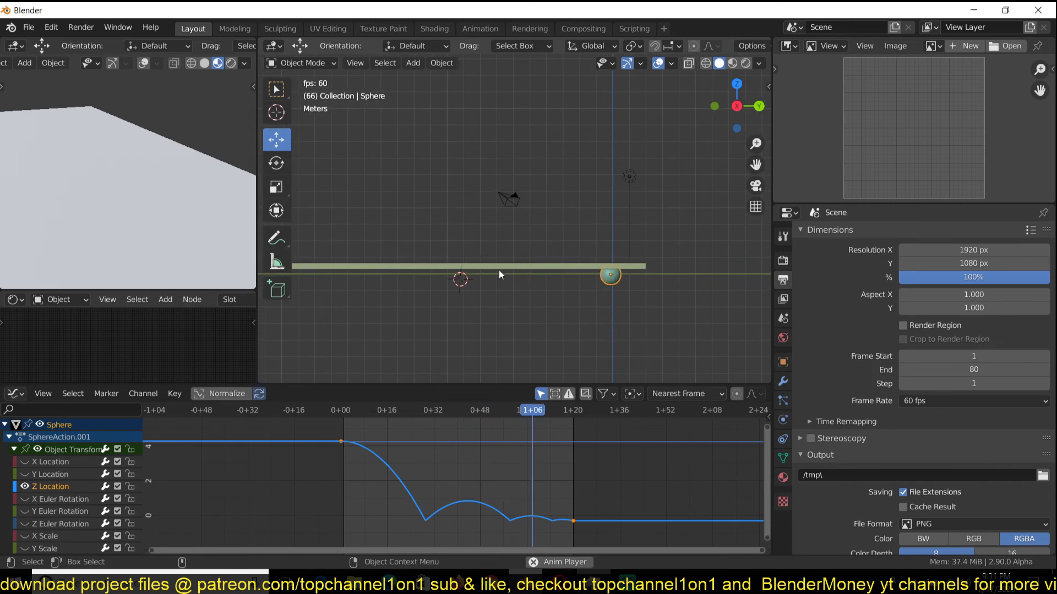
{"action": "middle_click_drag", "start_coordinate": [555, 281], "coordinate": [626, 289], "text": "shift"}
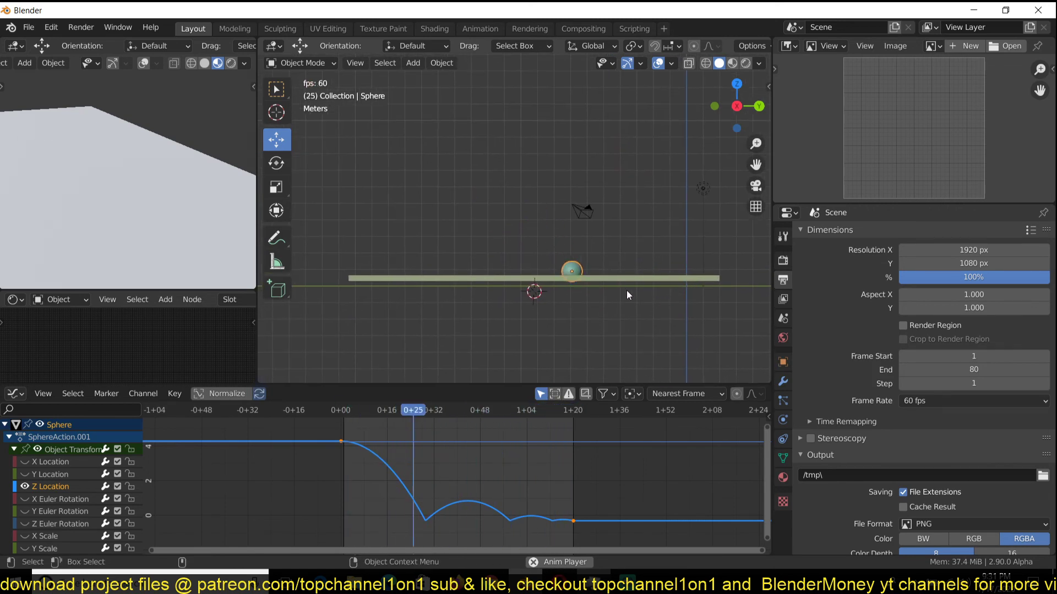
{"action": "key", "text": "space"}
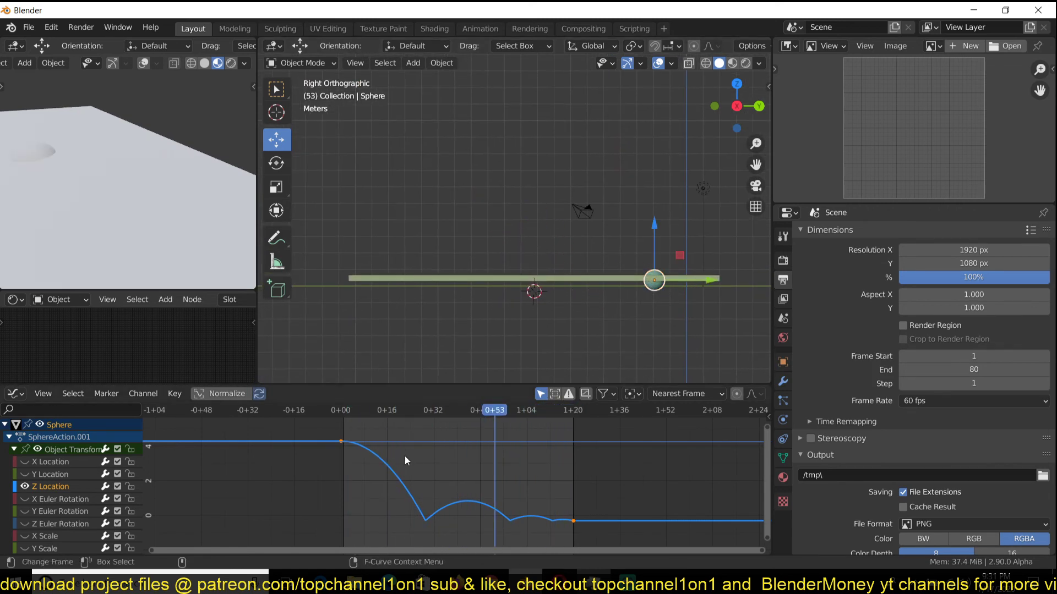
Step: Select both keyframes of the sphere's Z Location curve and raise them together by about 0.9
{"action": "scroll", "coordinate": [527, 507], "scroll_direction": "down", "scroll_amount": 2}
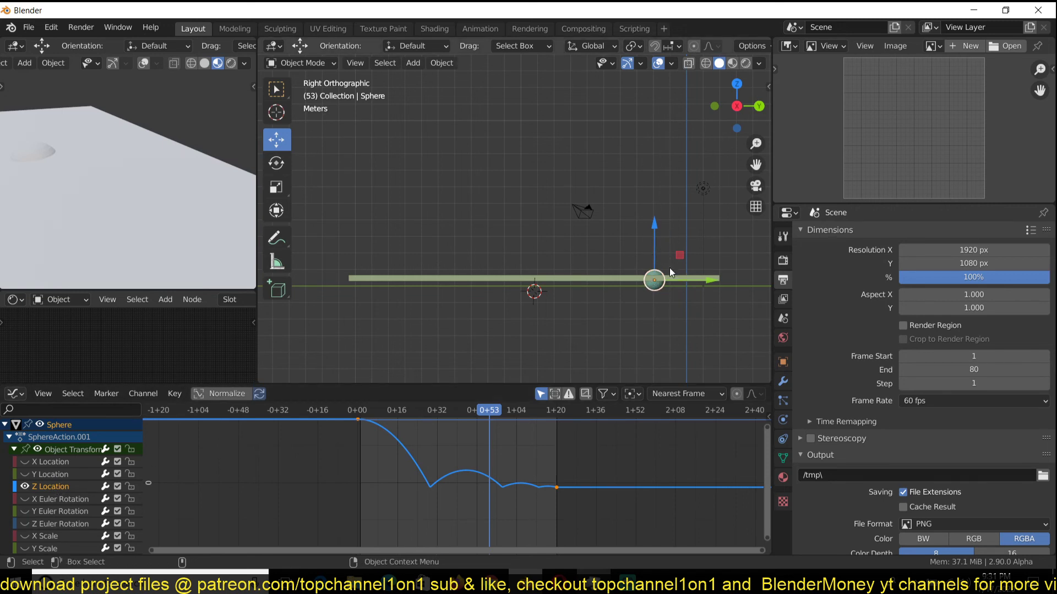
{"action": "middle_click_drag", "start_coordinate": [590, 478], "coordinate": [583, 499]}
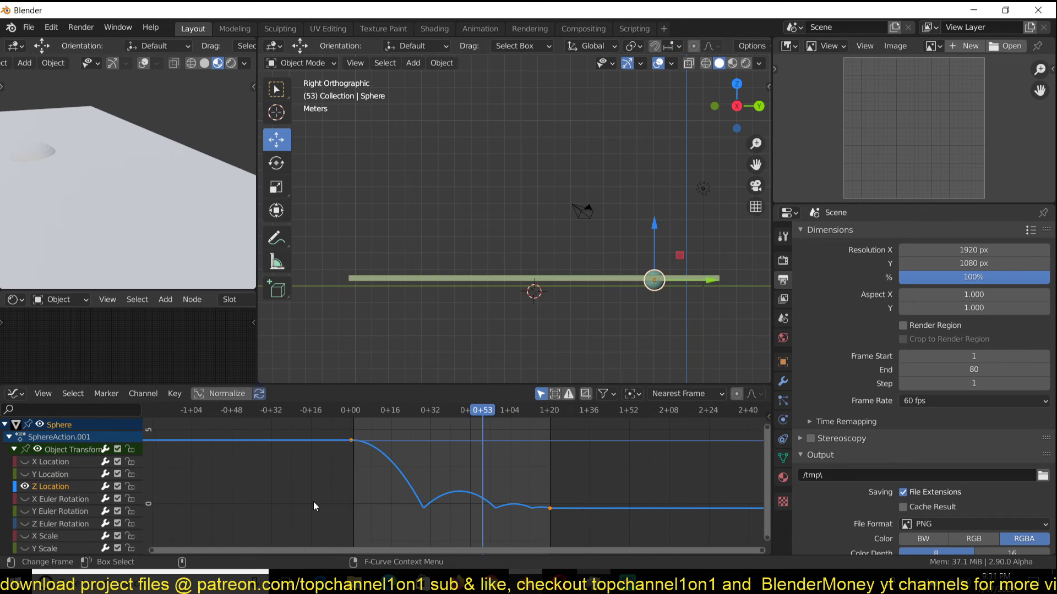
{"action": "left_click_drag", "start_coordinate": [313, 429], "coordinate": [440, 518]}
{"action": "left_click_drag", "start_coordinate": [301, 426], "coordinate": [583, 532]}
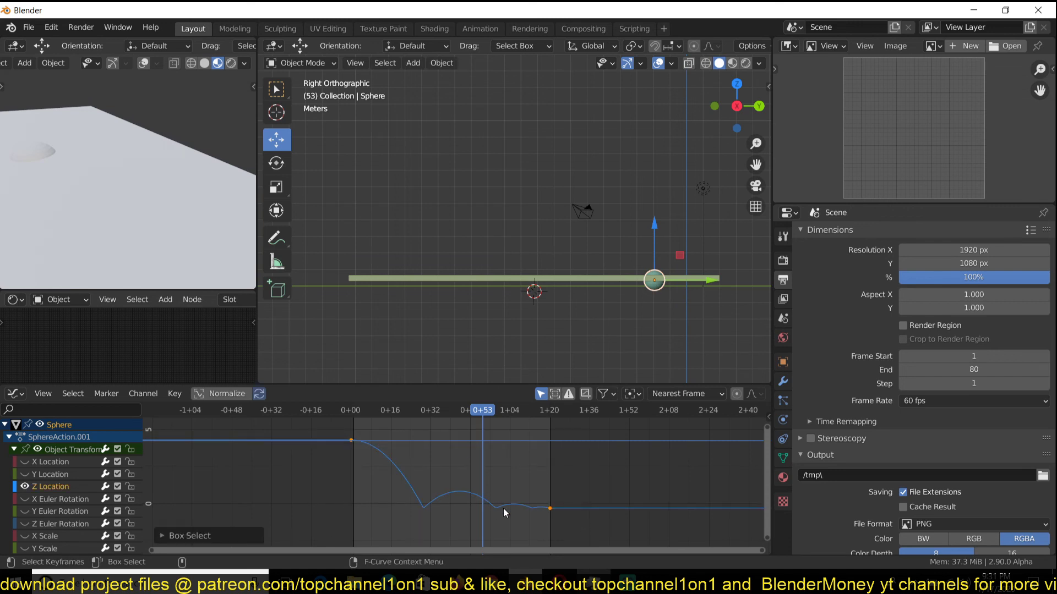
{"action": "key", "text": "g"}
{"action": "key", "text": "y"}
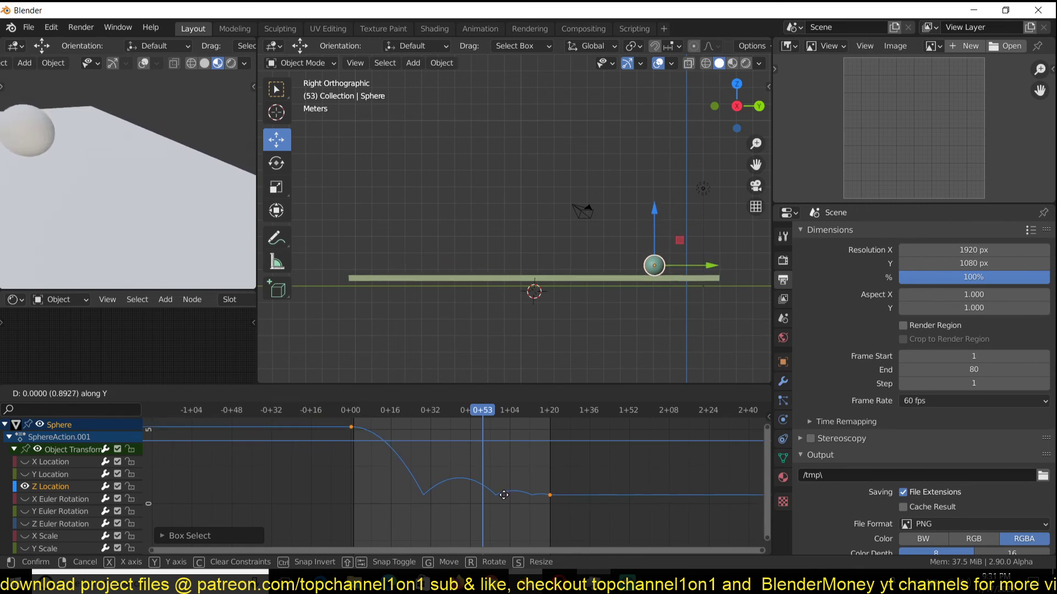
{"action": "left_click", "coordinate": [503, 494]}
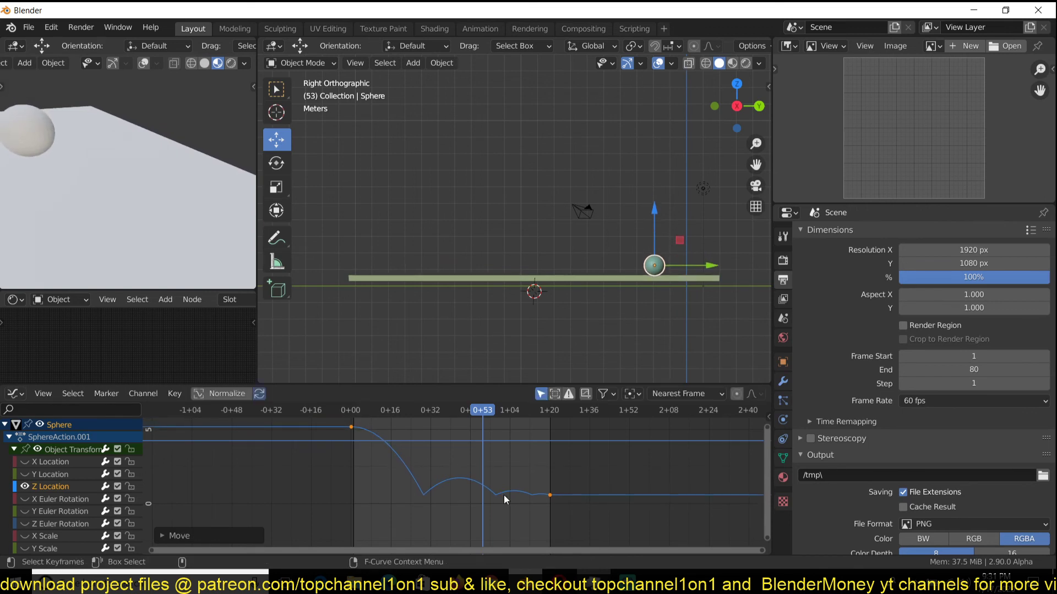
Step: At frame 80, raise the whole Z Location curve by about 0.7 so the sphere rests on the floor slab
{"action": "scroll", "coordinate": [521, 491], "scroll_direction": "up", "scroll_amount": 3}
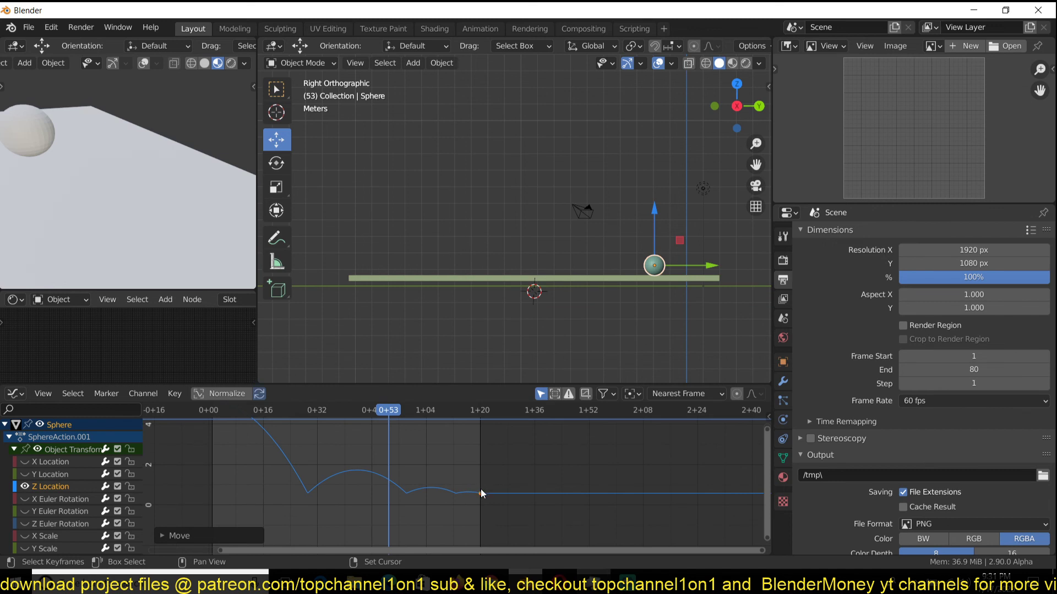
{"action": "right_click", "coordinate": [480, 493], "text": "shift"}
{"action": "scroll", "coordinate": [493, 507], "scroll_direction": "up", "scroll_amount": 5}
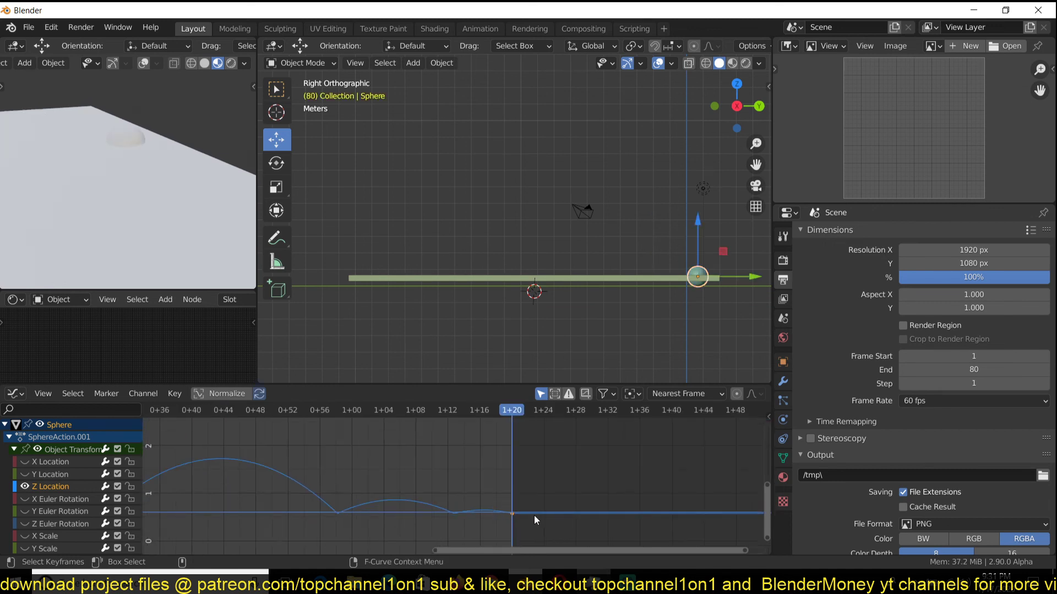
{"action": "scroll", "coordinate": [603, 336], "scroll_direction": "up", "scroll_amount": 3}
{"action": "middle_click_drag", "start_coordinate": [339, 273], "coordinate": [630, 219], "text": "shift"}
{"action": "scroll", "coordinate": [474, 493], "scroll_direction": "down", "scroll_amount": 2}
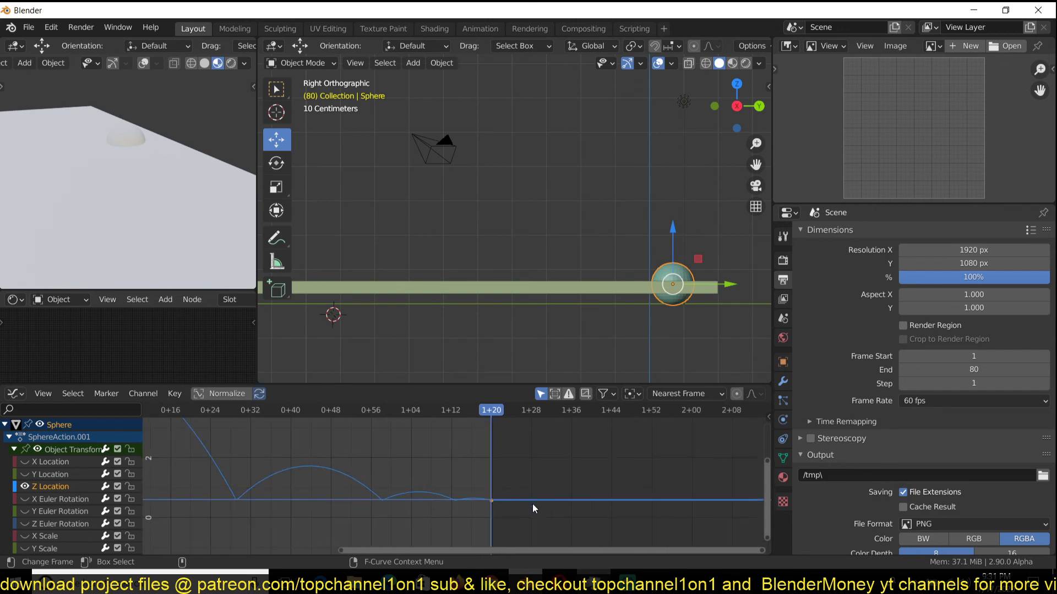
{"action": "key", "text": "g"}
{"action": "key", "text": "y"}
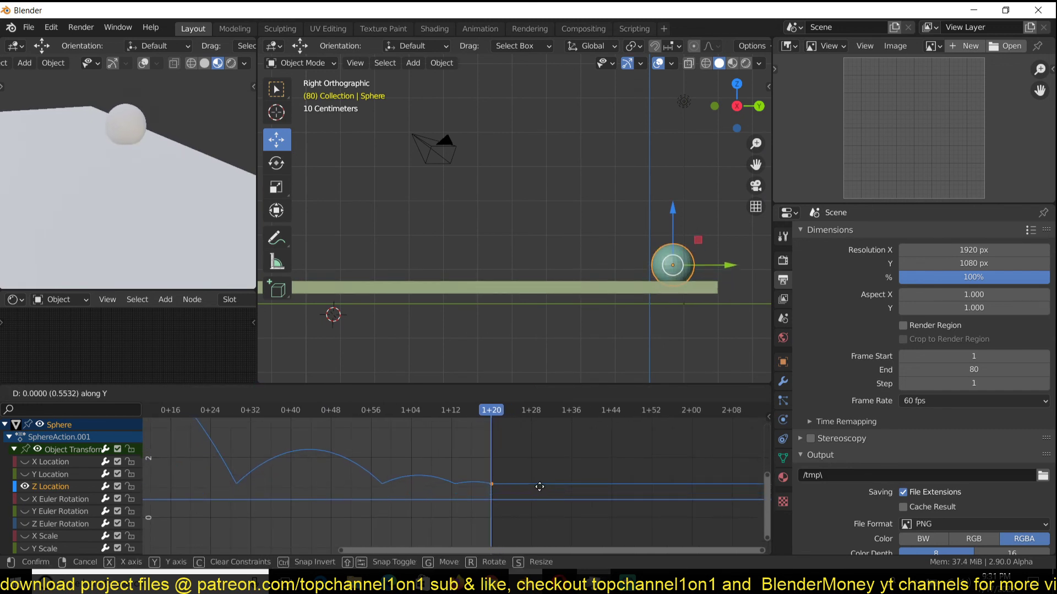
{"action": "left_click", "coordinate": [546, 484]}
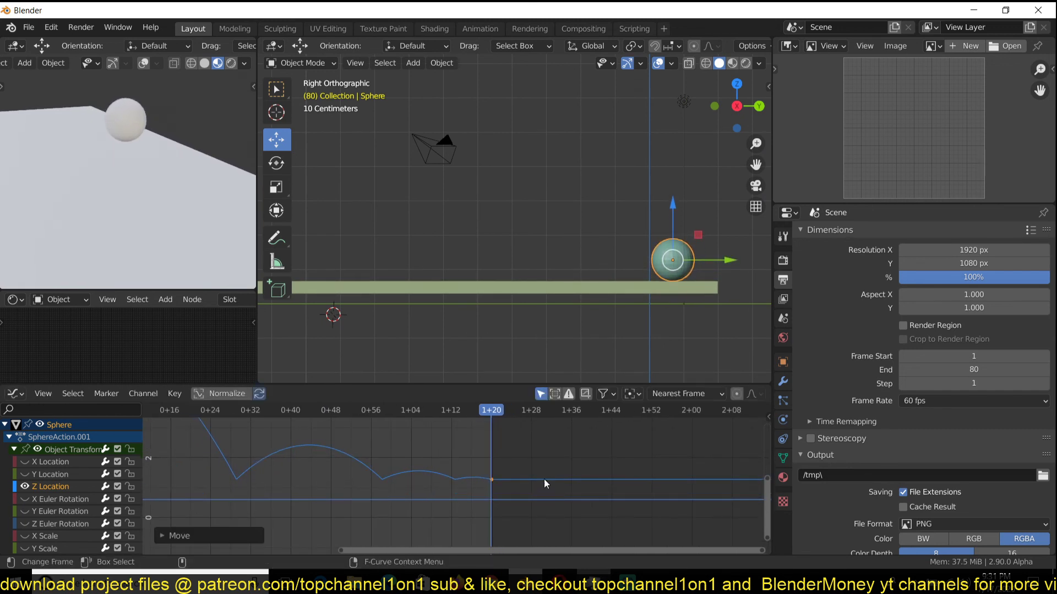
Step: Show the scene in wireframe and adjust the height of the sphere's Z Location curve against the slab's top surface
{"action": "scroll", "coordinate": [692, 306], "scroll_direction": "up", "scroll_amount": 5}
{"action": "middle_click_drag", "start_coordinate": [648, 280], "coordinate": [454, 250], "text": "shift"}
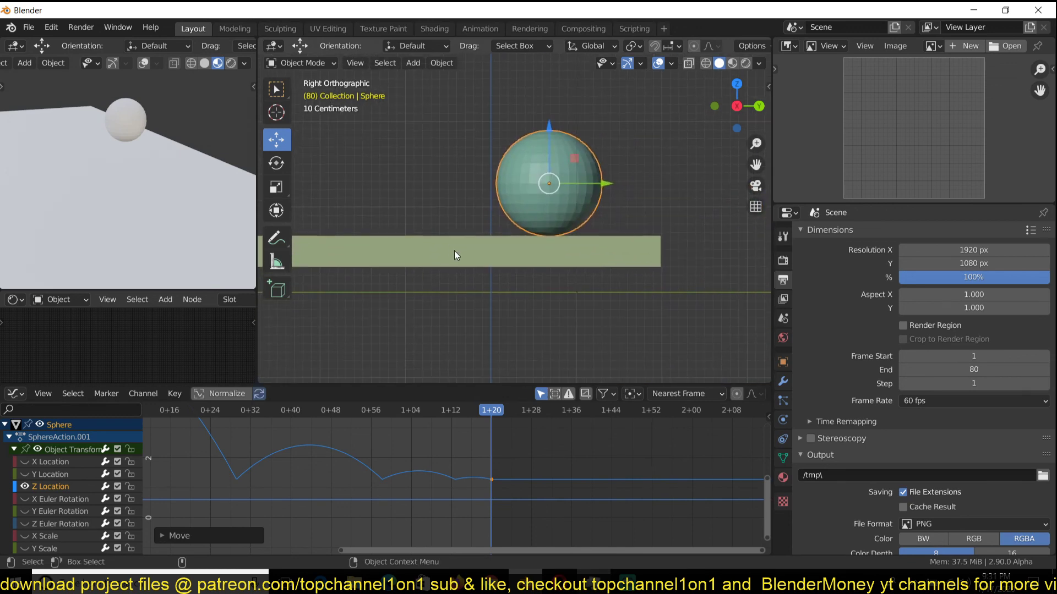
{"action": "key", "text": "shift+z"}
{"action": "scroll", "coordinate": [521, 246], "scroll_direction": "up", "scroll_amount": 6}
{"action": "middle_click_drag", "start_coordinate": [658, 283], "coordinate": [485, 219], "text": "shift"}
{"action": "key", "text": "g"}
{"action": "key", "text": "y"}
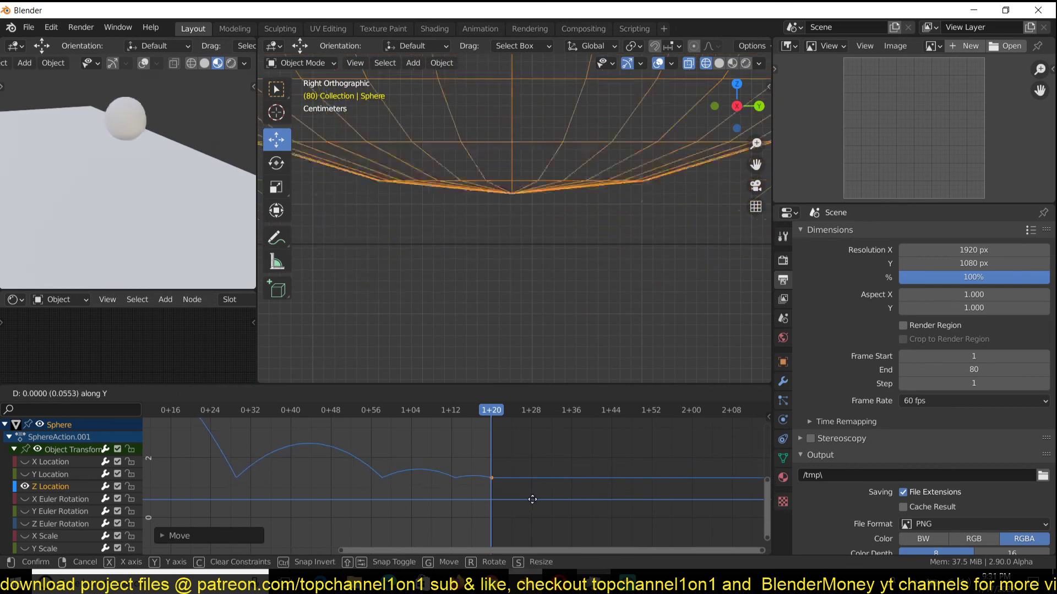
{"action": "left_click", "coordinate": [533, 503]}
Step: Fine-tune the Z Location curve slightly upward so the sphere's lowest point meets the slab's top surface
{"action": "key", "text": "g"}
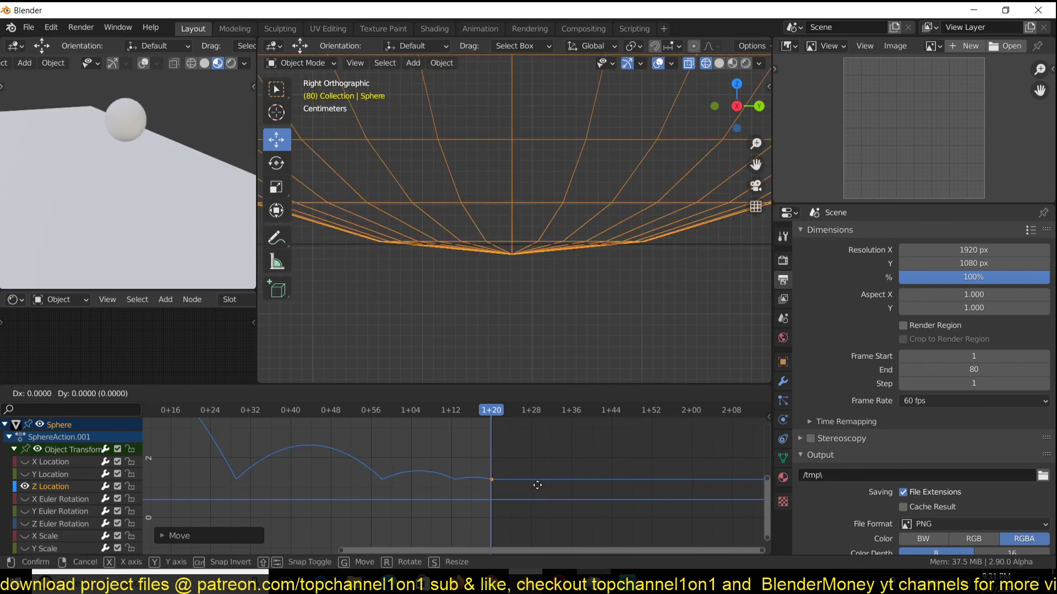
{"action": "key", "text": "y"}
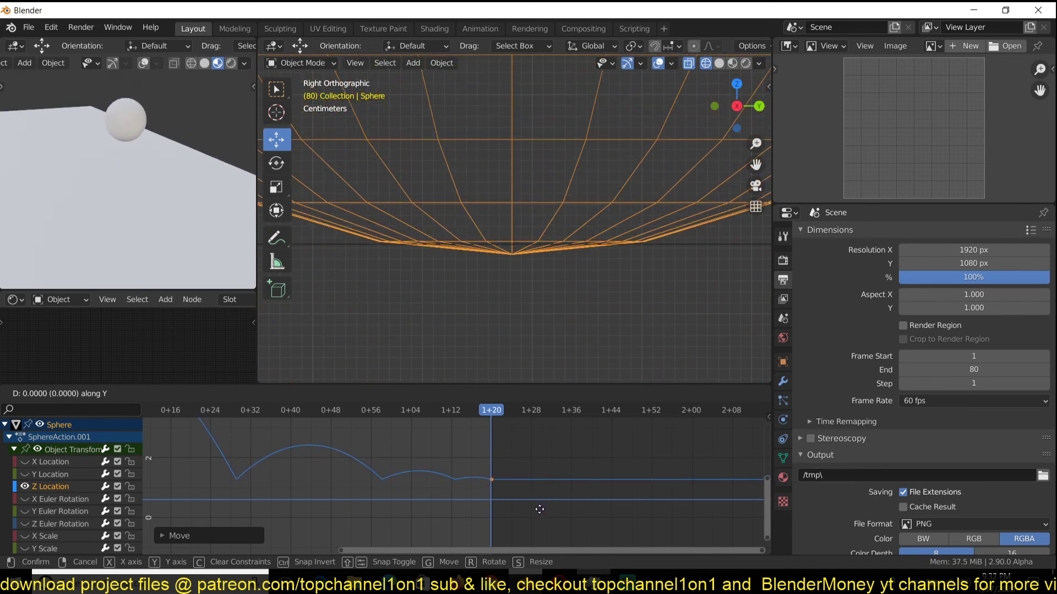
{"action": "left_click", "coordinate": [539, 509]}
{"action": "scroll", "coordinate": [519, 505], "scroll_direction": "up", "scroll_amount": 5}
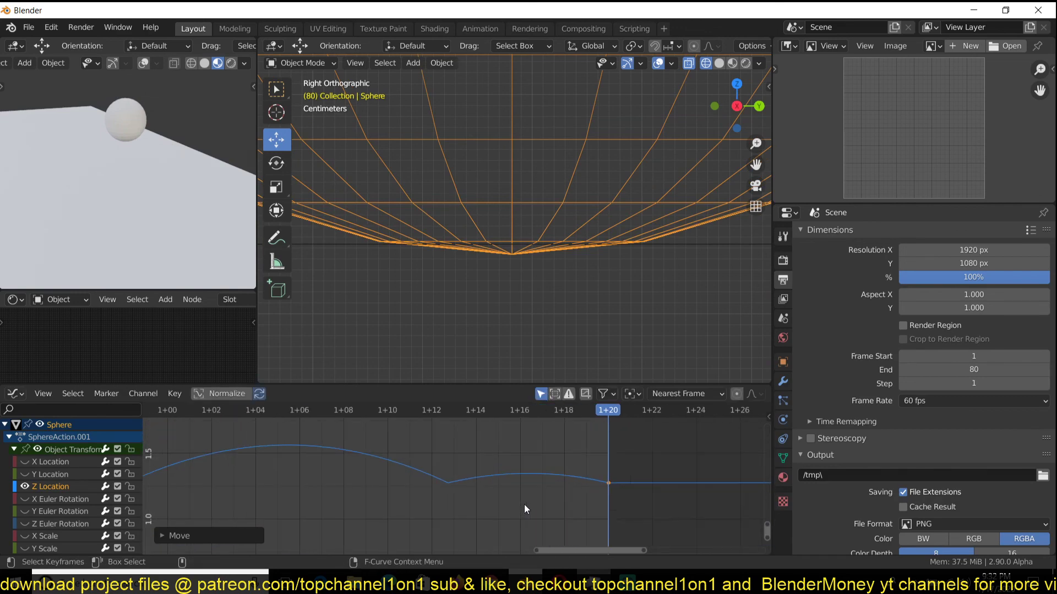
{"action": "middle_click_drag", "start_coordinate": [654, 531], "coordinate": [539, 534]}
{"action": "key", "text": "g"}
{"action": "key", "text": "y"}
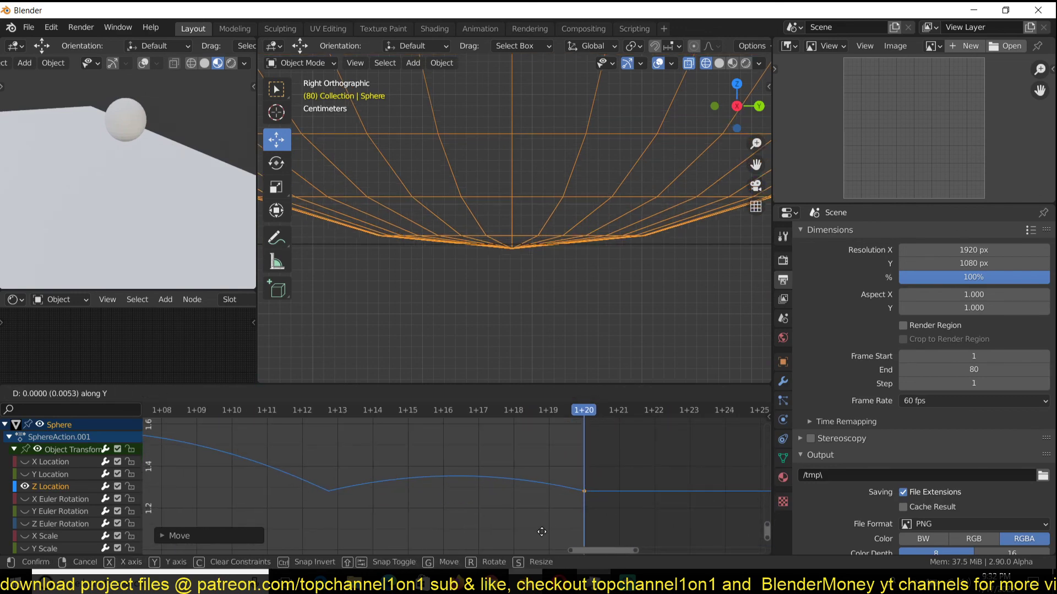
{"action": "left_click", "coordinate": [545, 523]}
Step: Deselect the sphere and return to solid shading in a perspective view of the whole slab
{"action": "scroll", "coordinate": [506, 273], "scroll_direction": "down", "scroll_amount": 10}
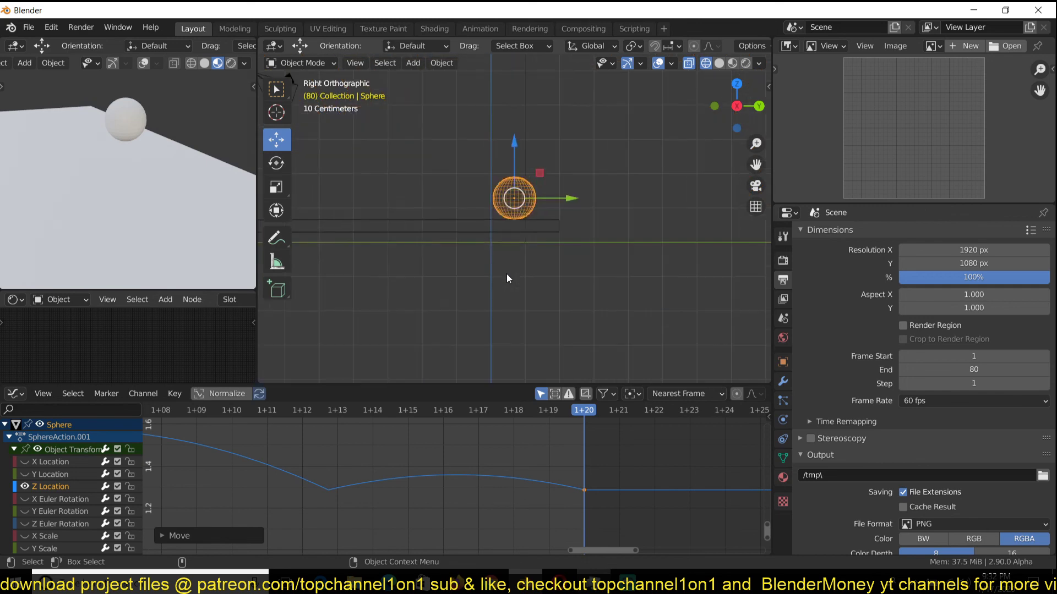
{"action": "left_click", "coordinate": [608, 300]}
{"action": "key", "text": "z"}
{"action": "middle_click_drag", "start_coordinate": [654, 309], "coordinate": [599, 359]}
Step: Play back the sphere's bounce from the start of the timeline in the perspective view
{"action": "scroll", "coordinate": [214, 486], "scroll_direction": "down", "scroll_amount": 10}
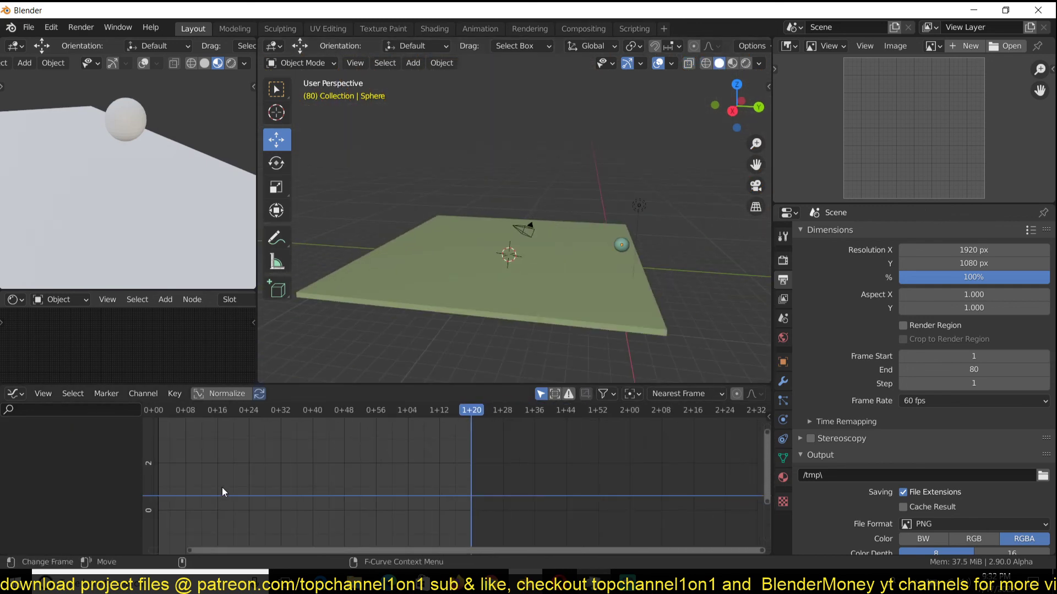
{"action": "right_click", "coordinate": [159, 461], "text": "shift"}
{"action": "key", "text": "space"}
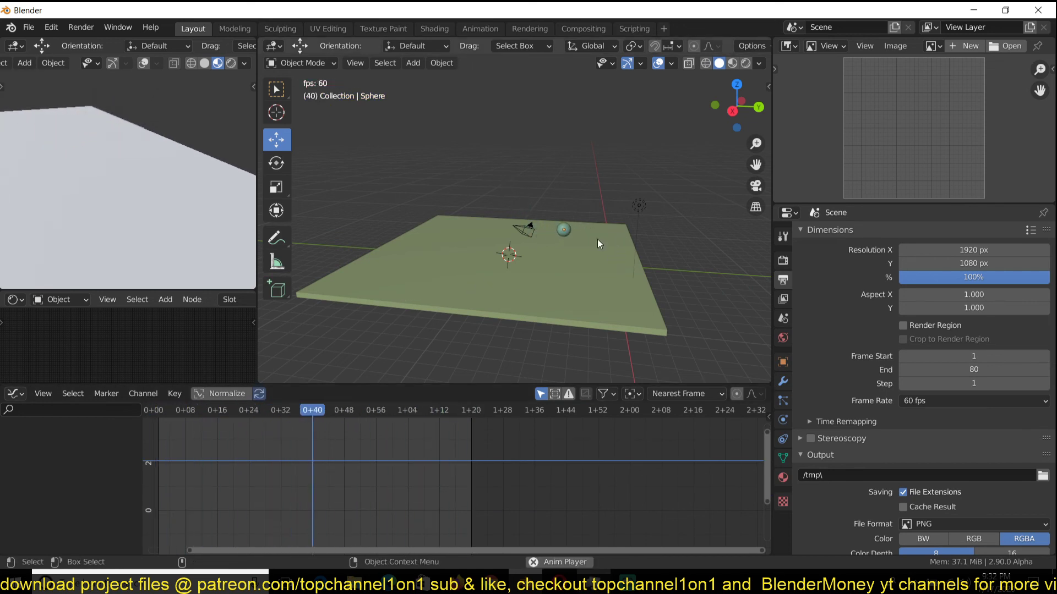
{"action": "key", "text": "space"}
Step: Select the sphere and replay its bounce, inspecting its contact with the slab from different distances and angles
{"action": "left_click", "coordinate": [566, 229]}
{"action": "key", "text": "n"}
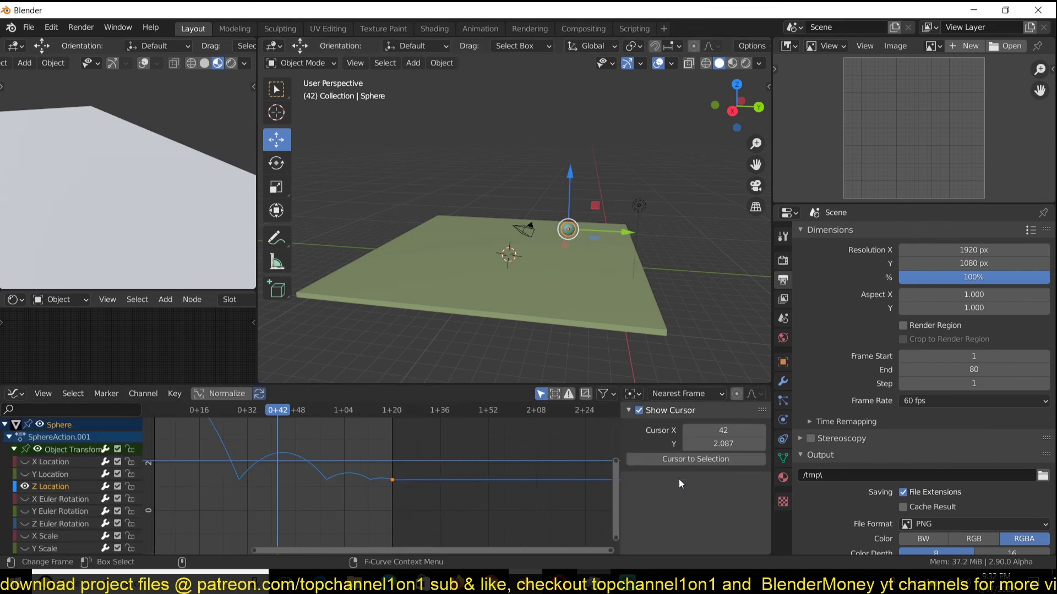
{"action": "key", "text": "n"}
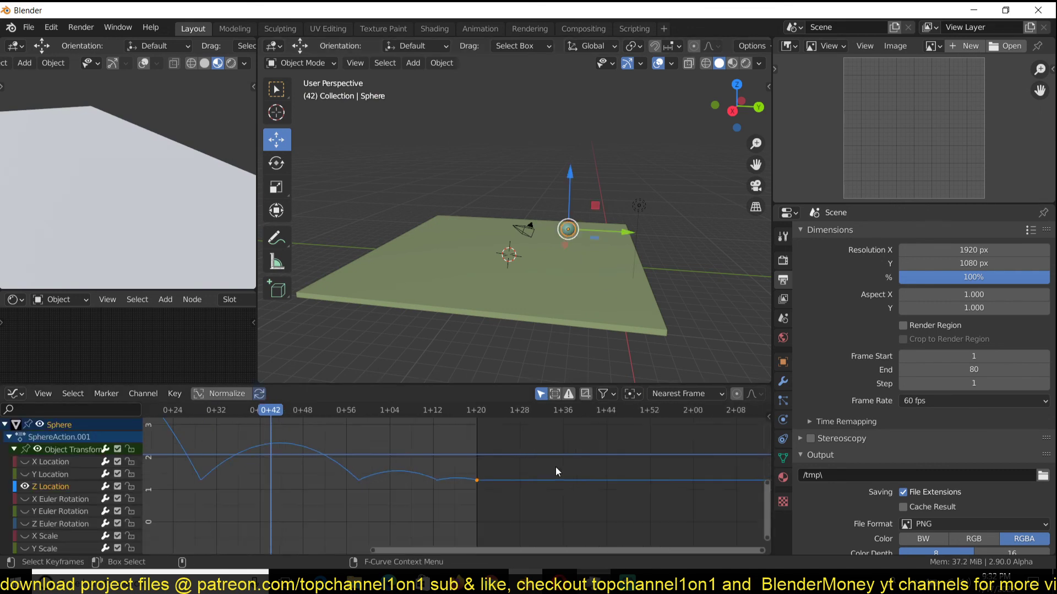
{"action": "scroll", "coordinate": [547, 466], "scroll_direction": "down", "scroll_amount": 5}
{"action": "key", "text": "space"}
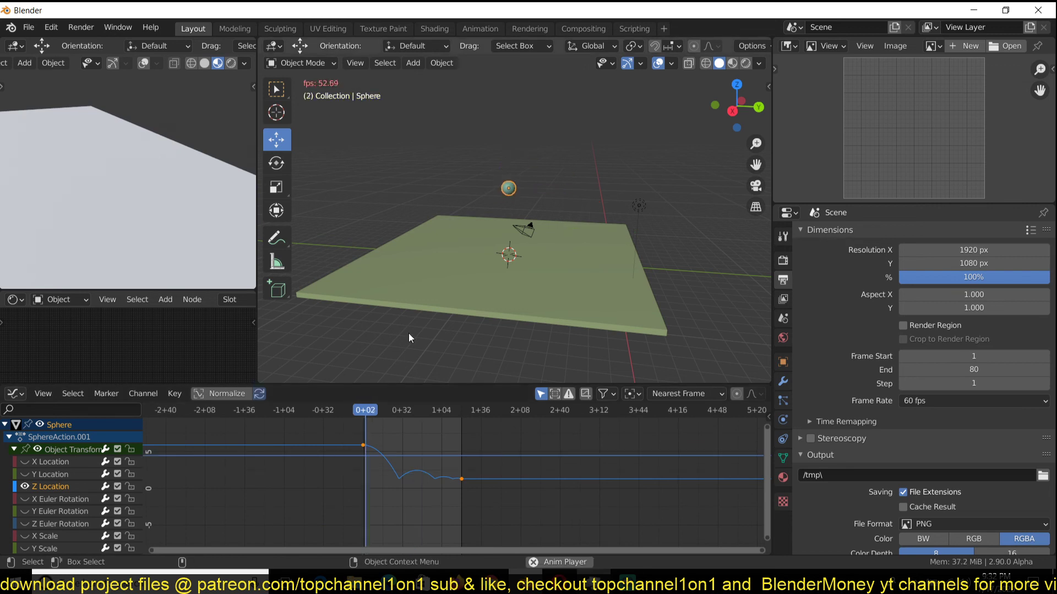
{"action": "scroll", "coordinate": [495, 305], "scroll_direction": "up", "scroll_amount": 3}
{"action": "scroll", "coordinate": [593, 305], "scroll_direction": "down", "scroll_amount": 4}
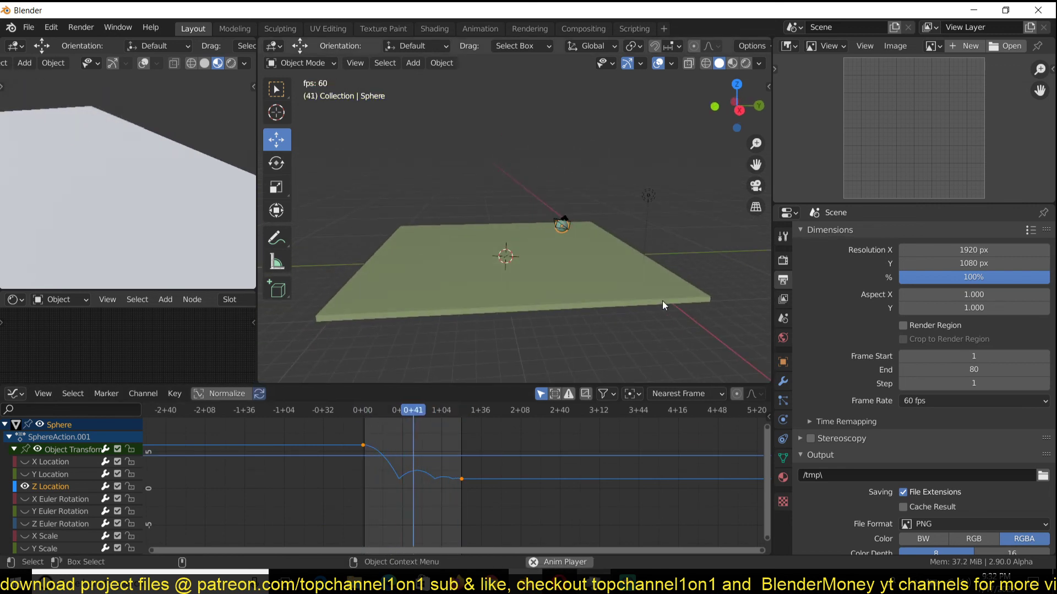
{"action": "scroll", "coordinate": [662, 301], "scroll_direction": "down", "scroll_amount": 3}
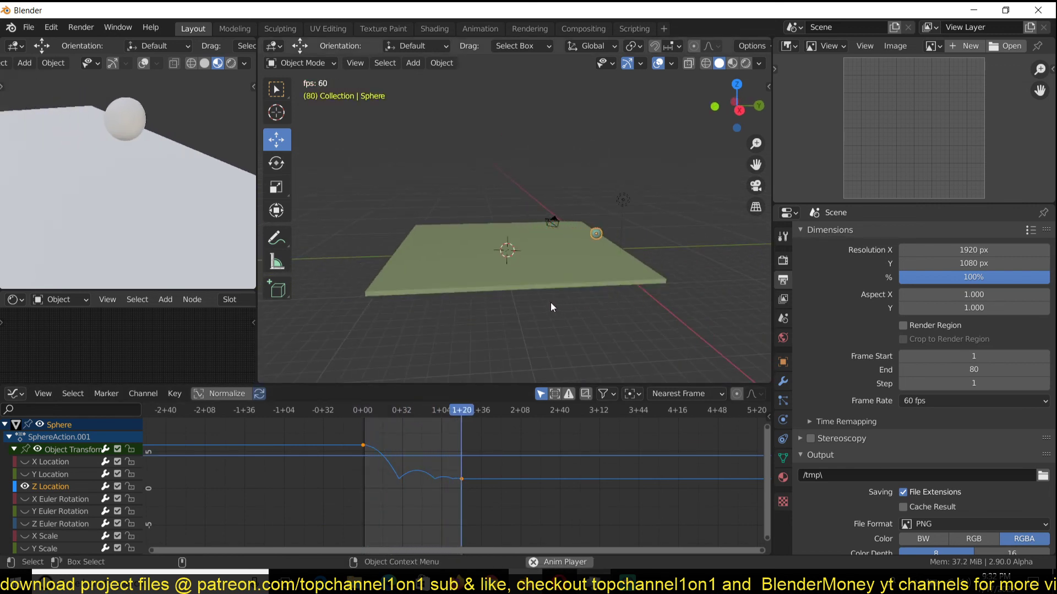
{"action": "scroll", "coordinate": [550, 302], "scroll_direction": "up", "scroll_amount": 4}
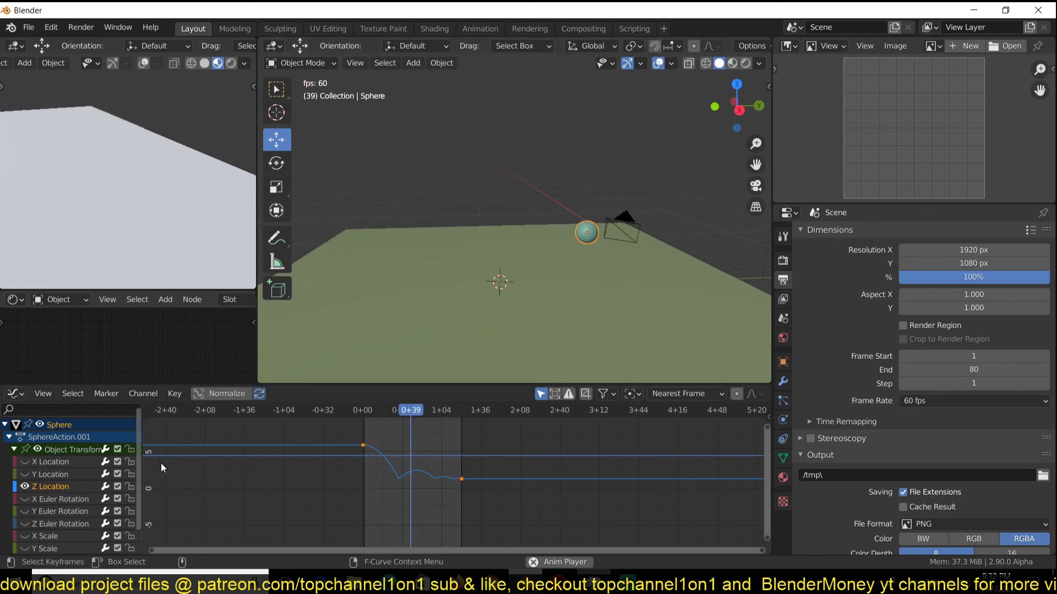